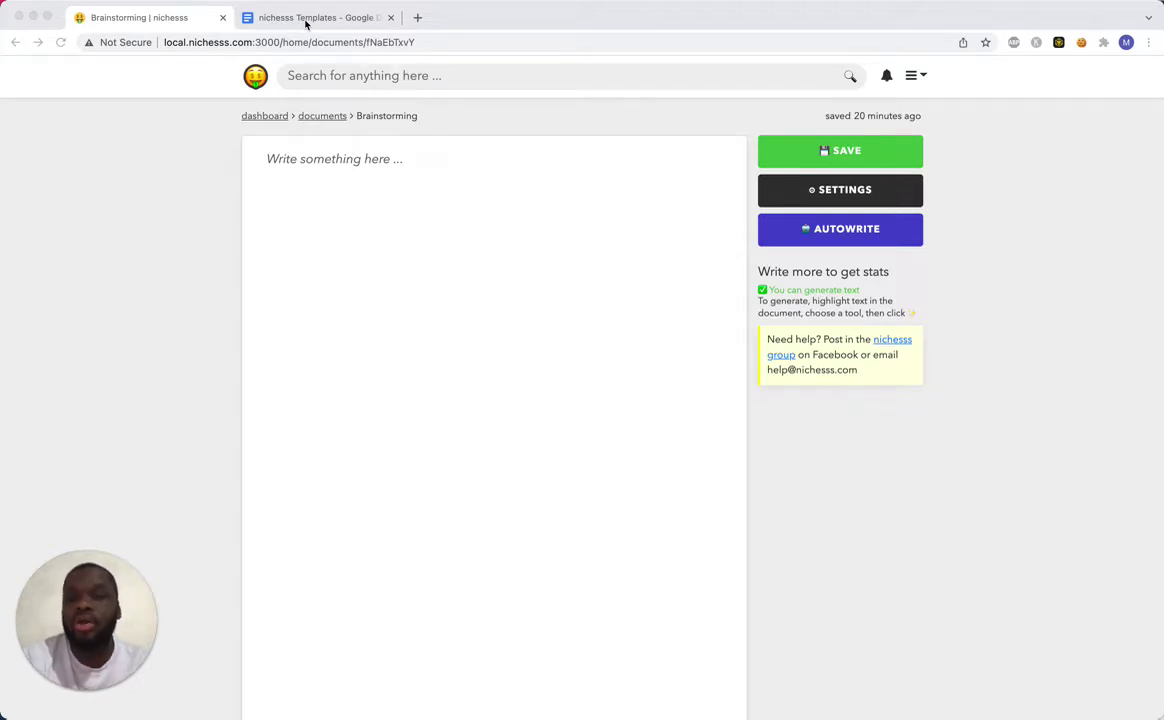
# Copy the four-line Poem template from the nichesss Templates Google Doc and paste it into the empty nichesss Brainstorming document.
pyautogui.click(306, 18)
pyautogui.moveTo(420, 318); pyautogui.dragTo(328, 277)
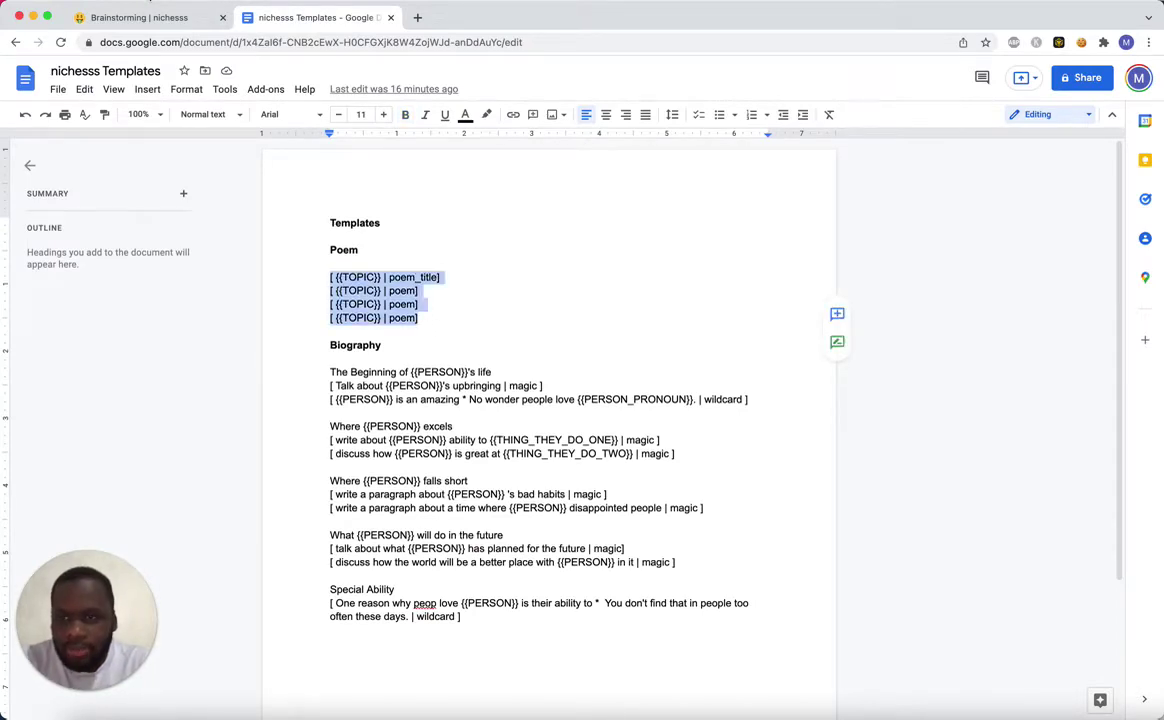
pyautogui.hotkey('ctrl', 'c')
pyautogui.click(140, 17)
pyautogui.click(377, 164)
pyautogui.hotkey('ctrl', 'v')
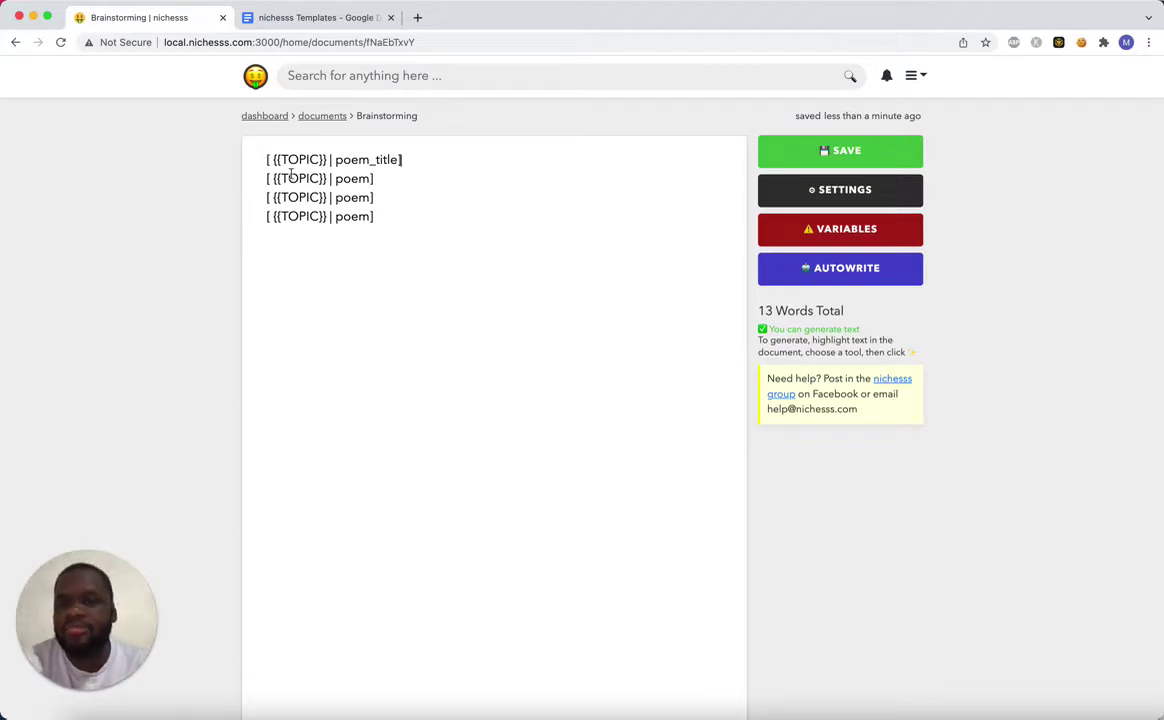
# Examine the poem_title and poem tool names in the four bracketed template prompts.
pyautogui.doubleClick(360, 158)
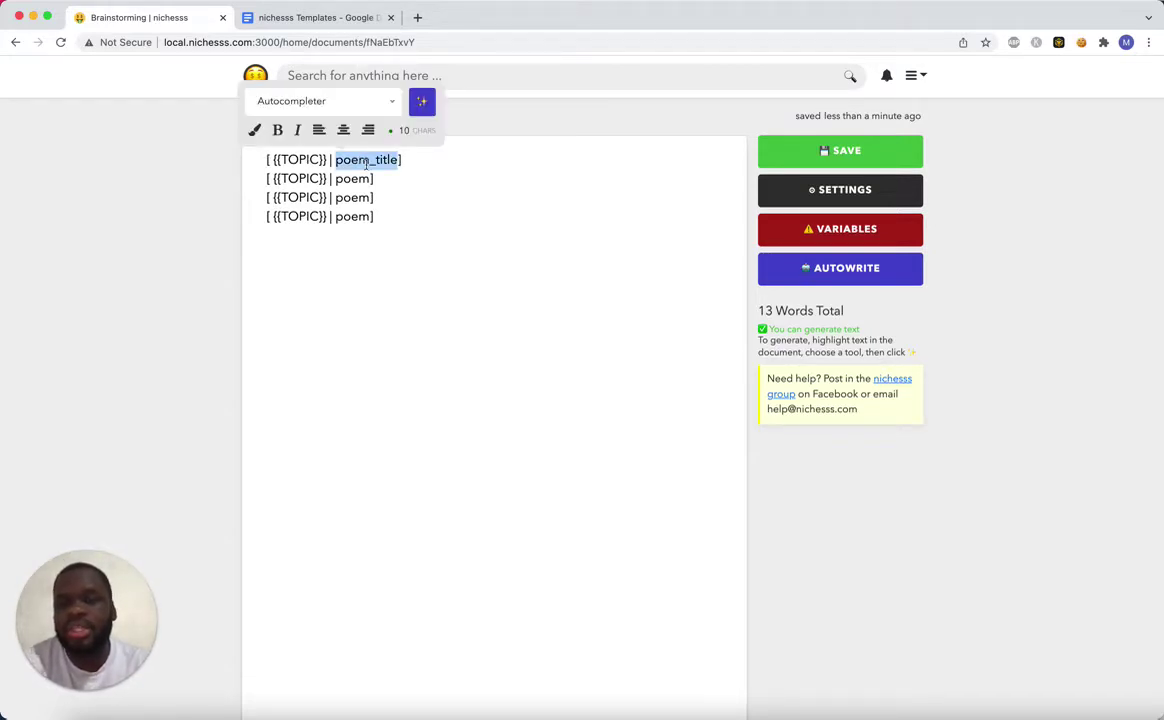
pyautogui.click(424, 157)
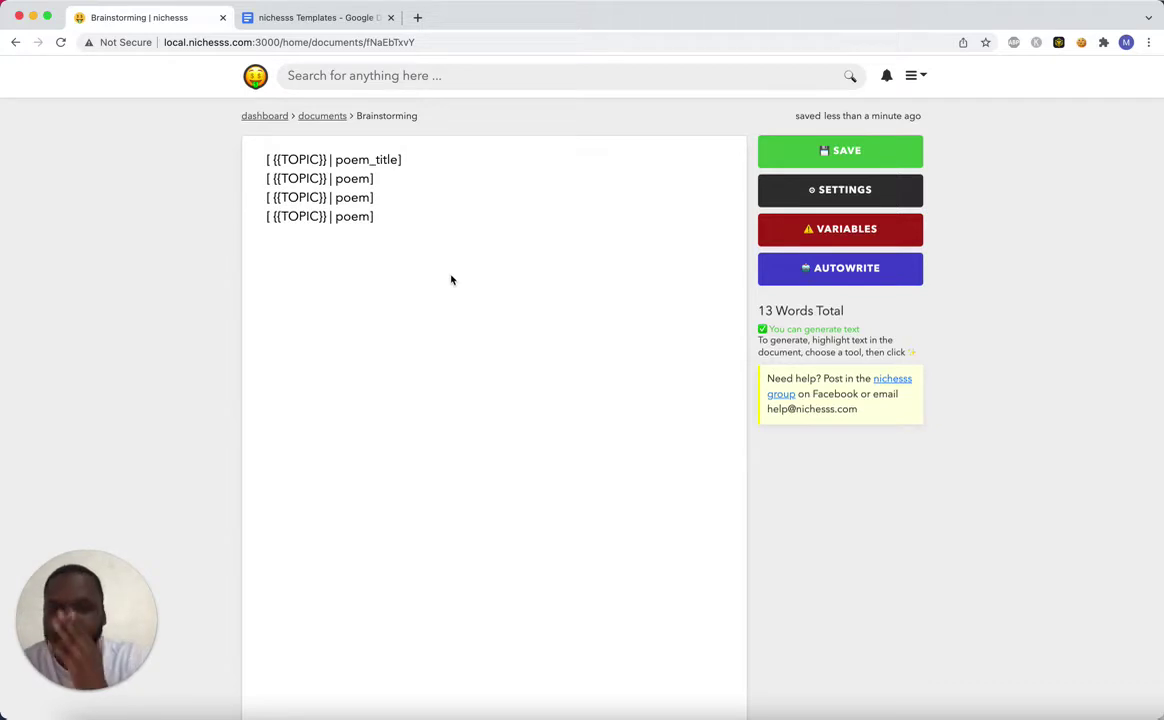
pyautogui.doubleClick(350, 159)
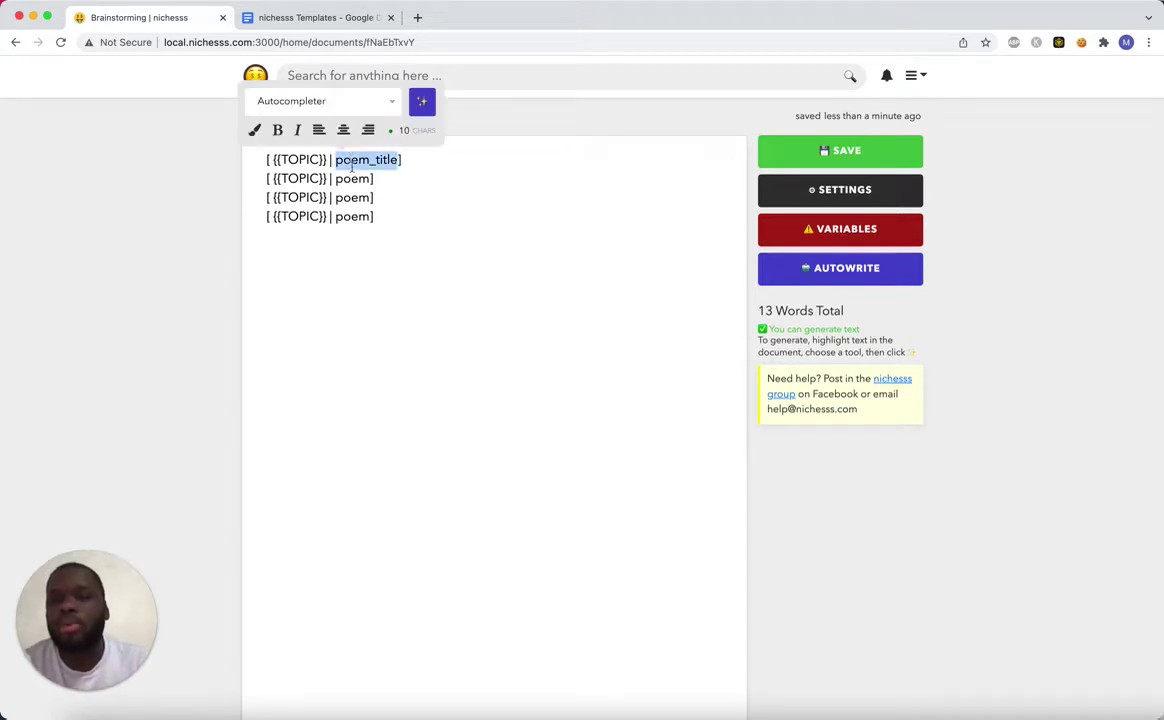
pyautogui.doubleClick(352, 178)
pyautogui.doubleClick(352, 197)
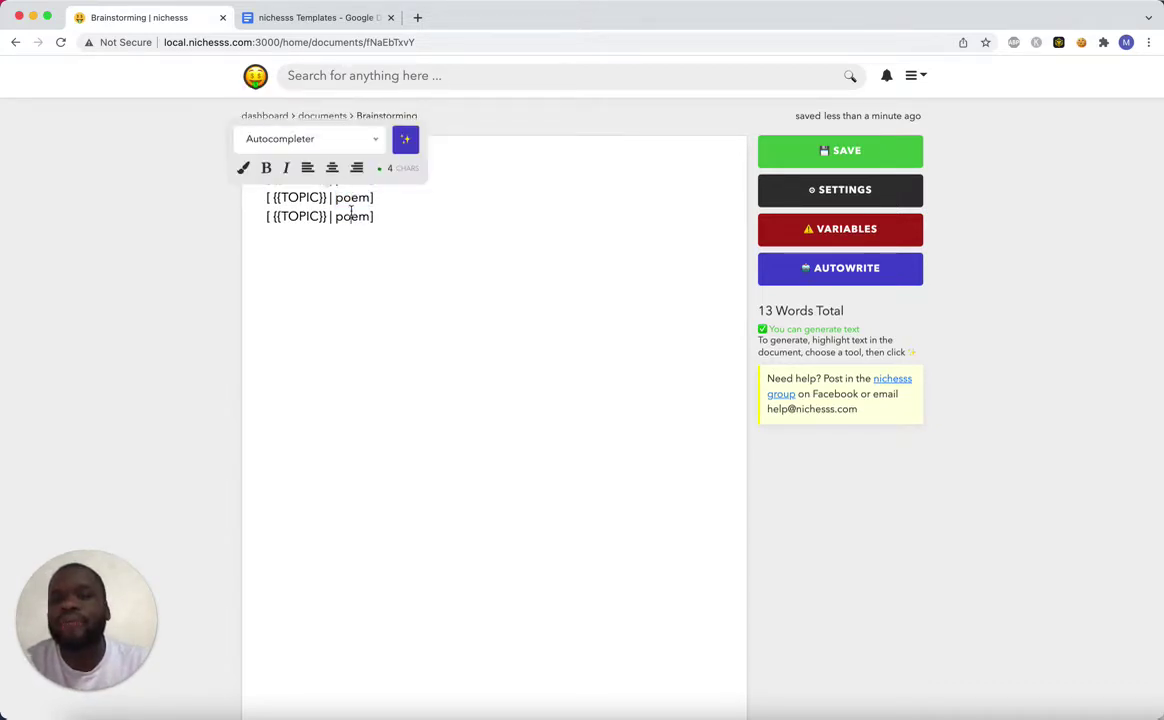
pyautogui.doubleClick(352, 216)
pyautogui.click(407, 207)
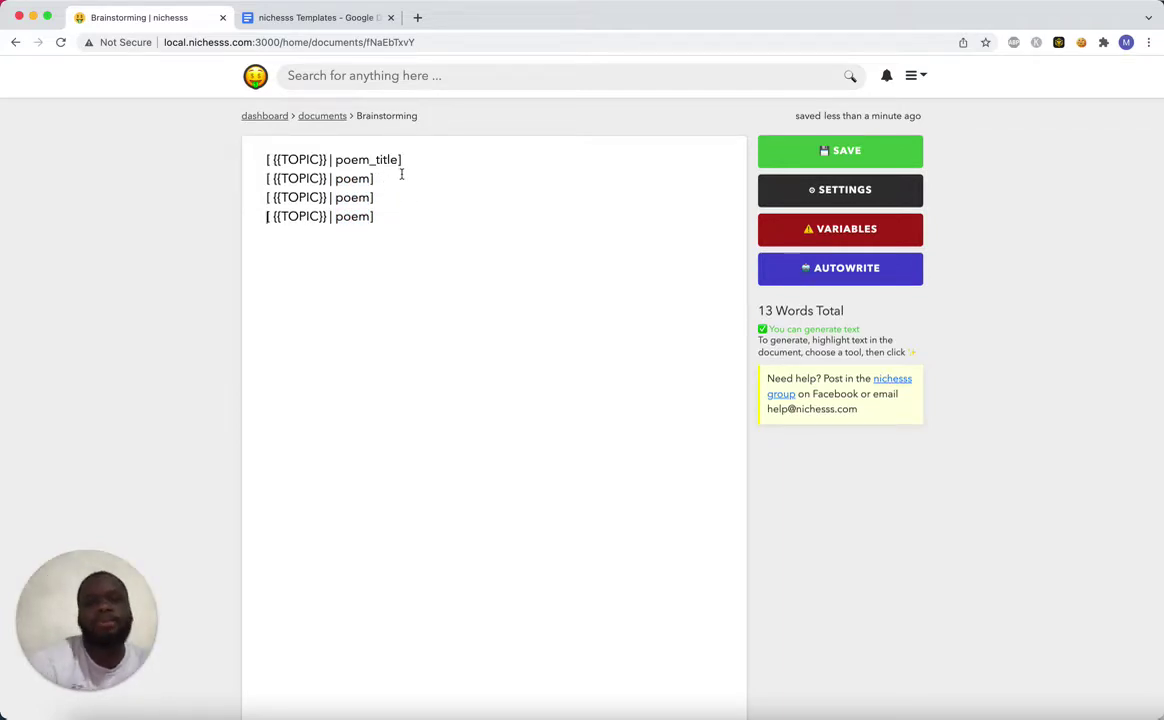
pyautogui.click(422, 217)
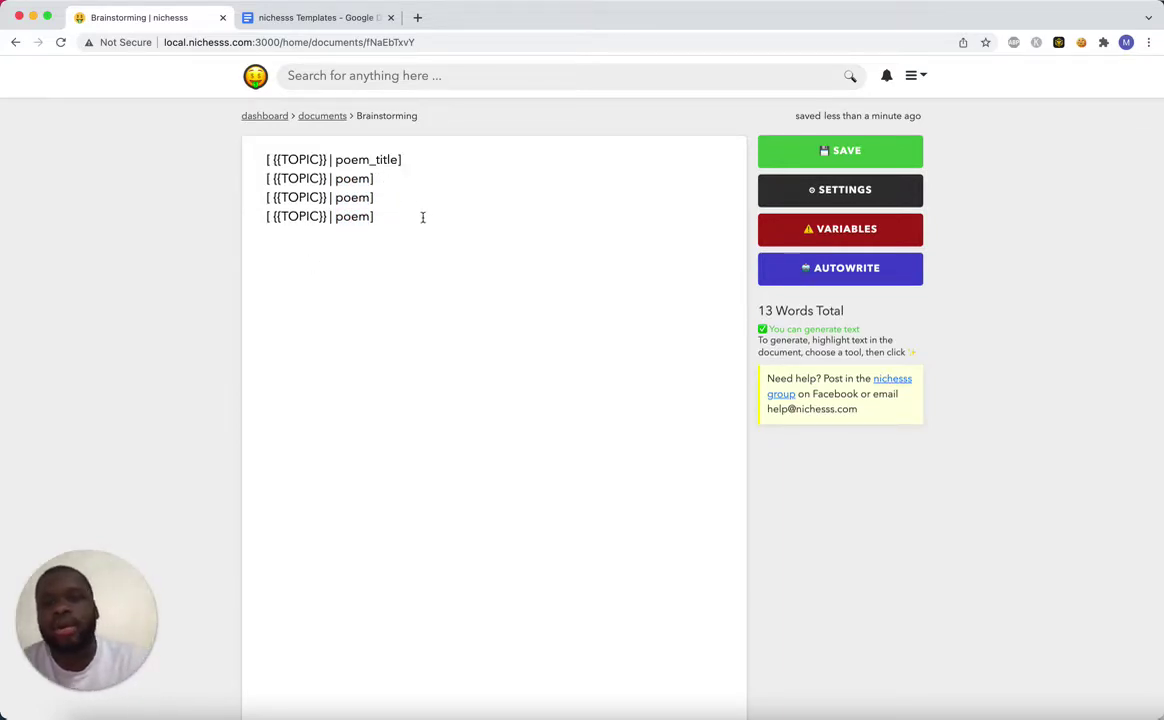
# Try Autowrite on the template, and replace the TOPIC variable with "being a single mom of 3 kids" in all prompts.
pyautogui.click(780, 267)
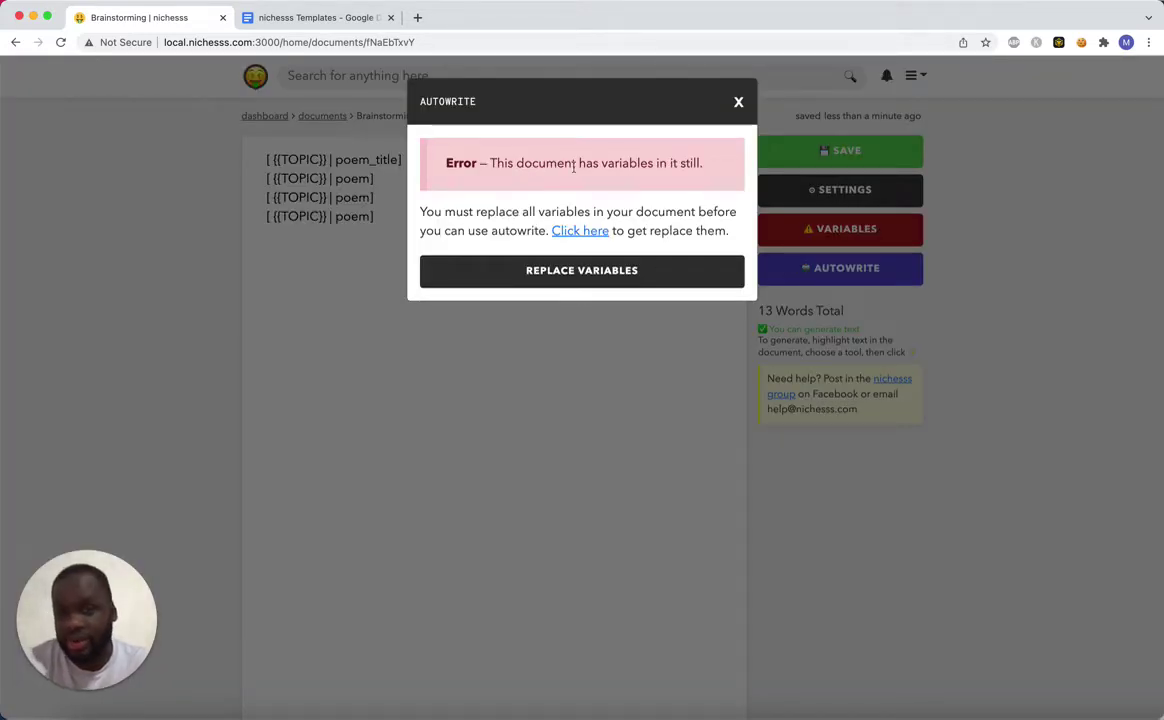
pyautogui.click(740, 106)
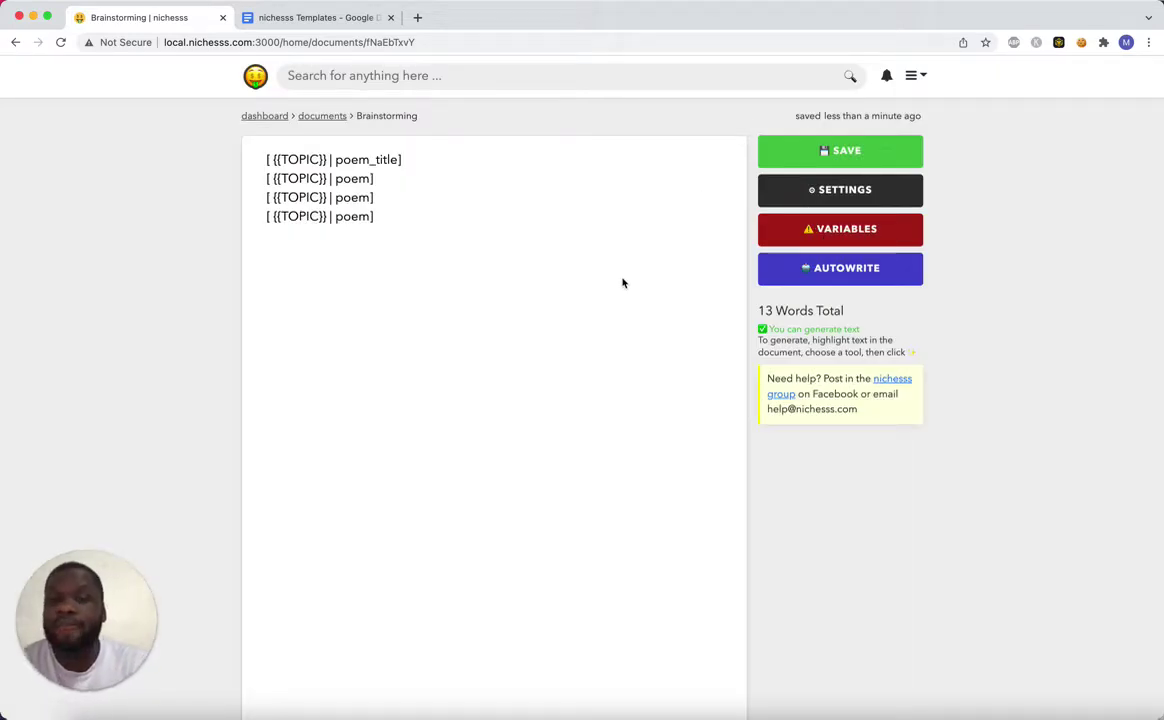
pyautogui.click(875, 240)
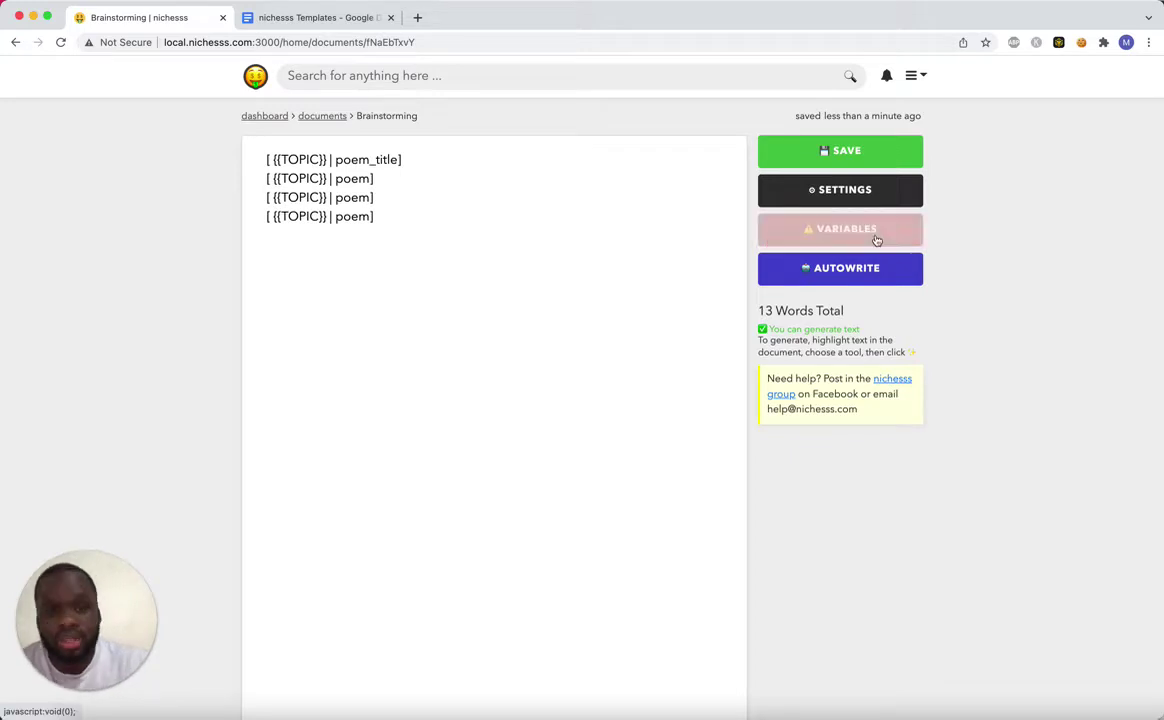
pyautogui.click(559, 279)
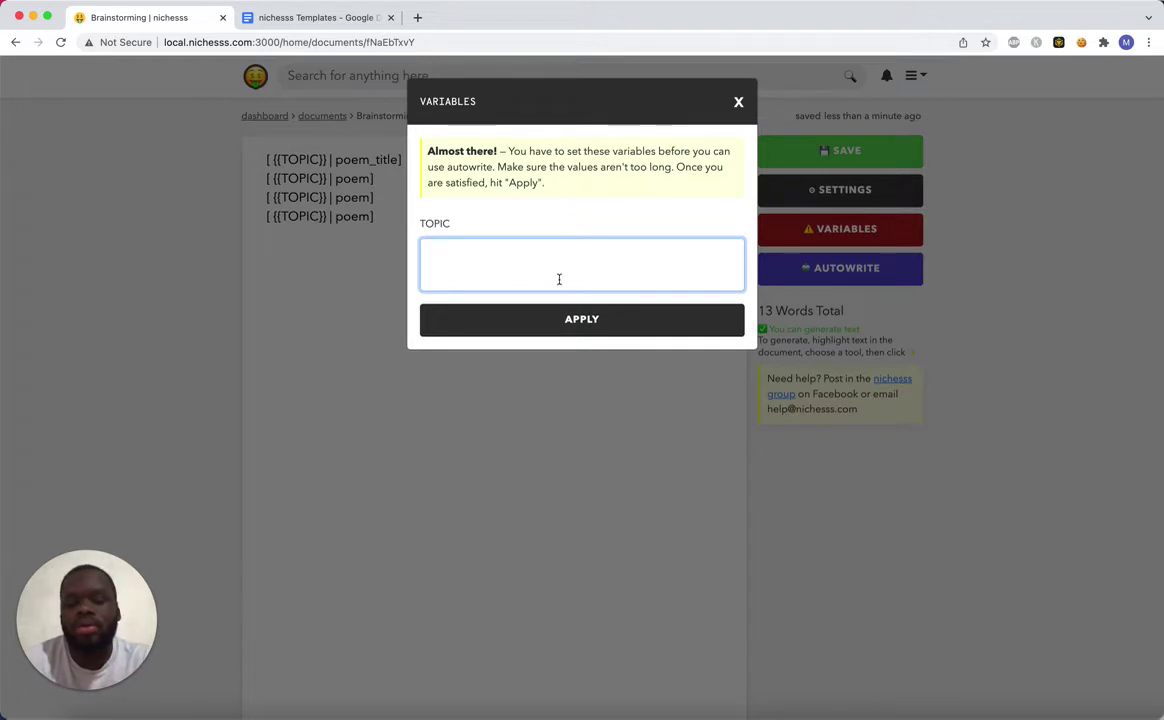
pyautogui.write('being ')
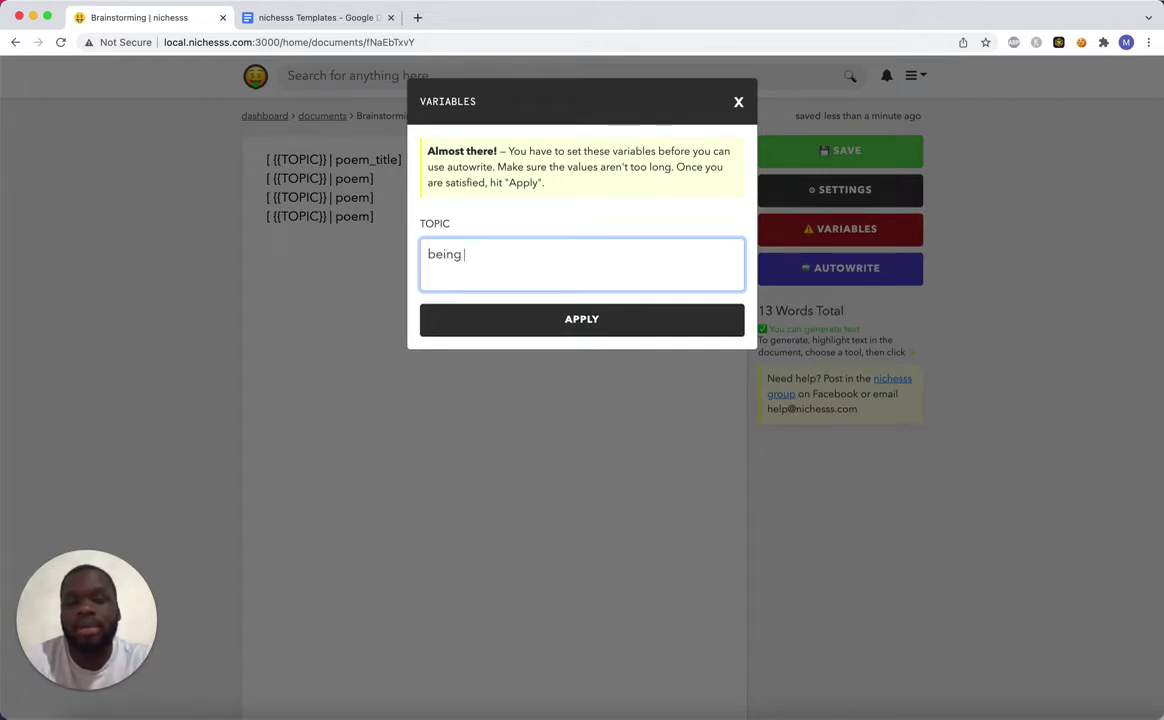
pyautogui.write('a single mom of 3 kids')
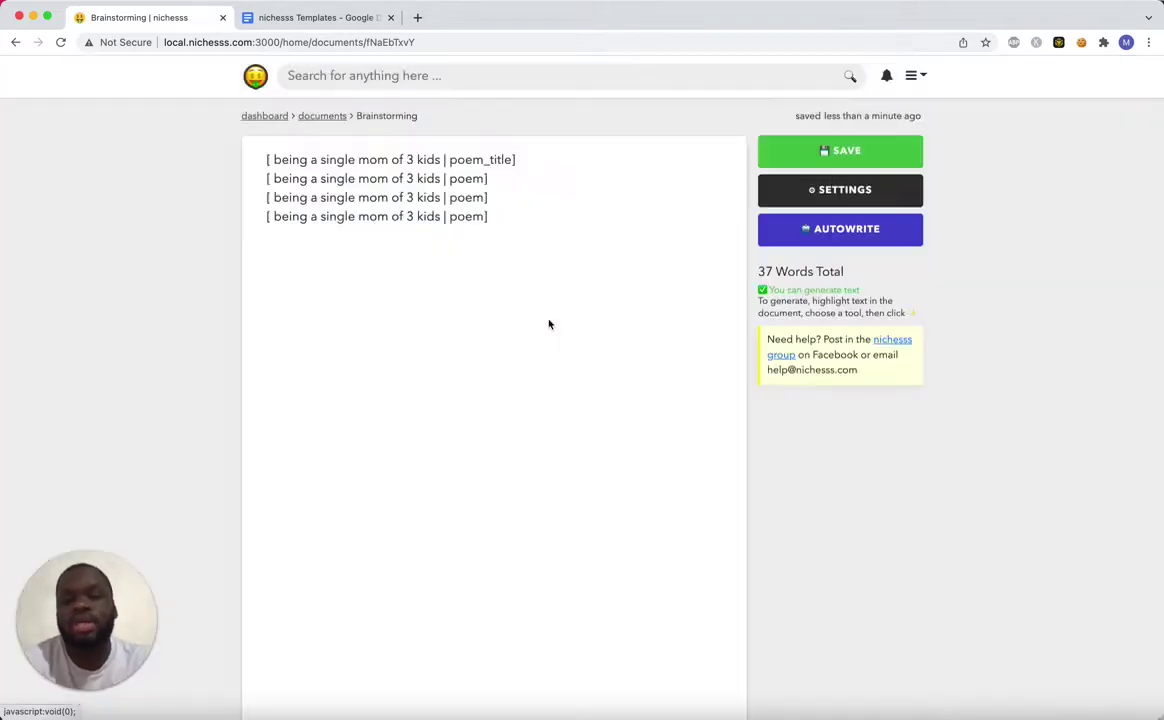
pyautogui.click(520, 320)
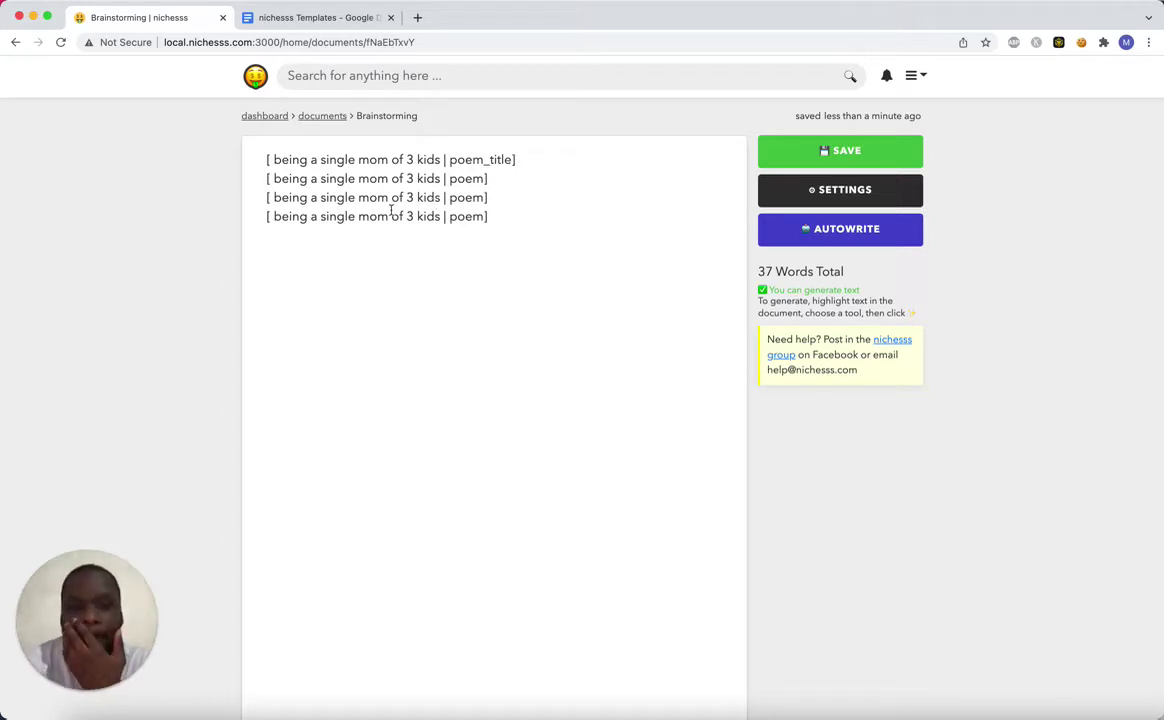
# Run Autowrite on the title prompt and the three poem prompts, and review the generated text.
pyautogui.click(826, 230)
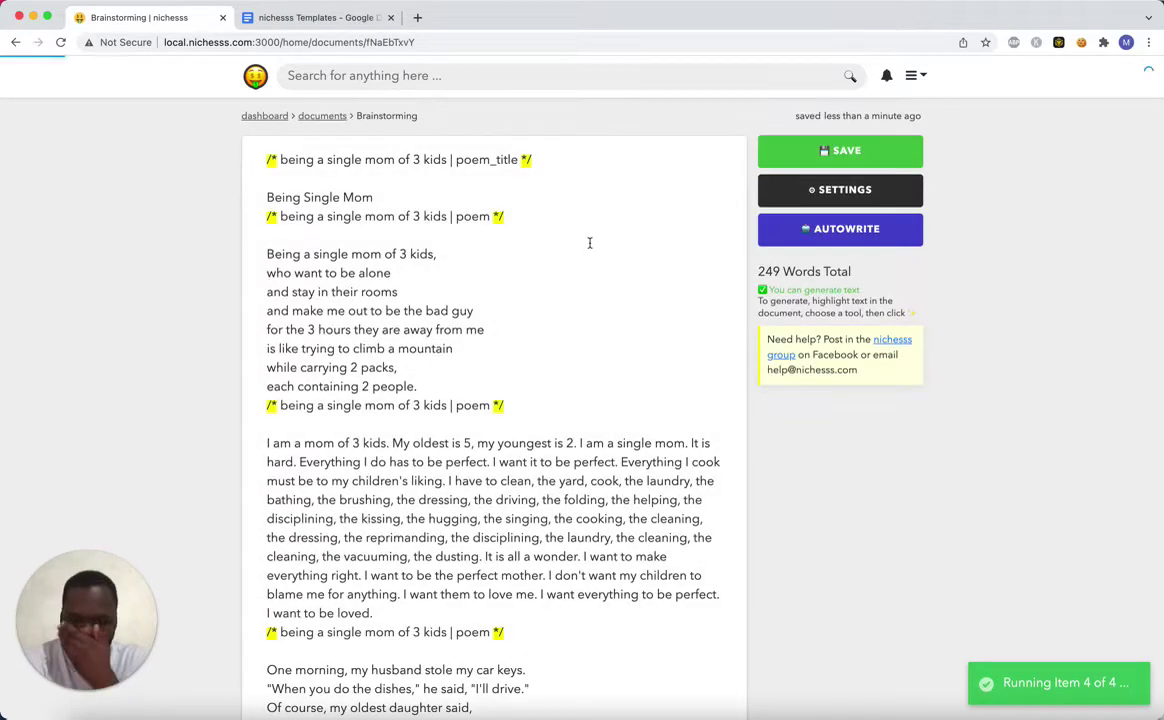
pyautogui.scroll(-2, 590, 248)
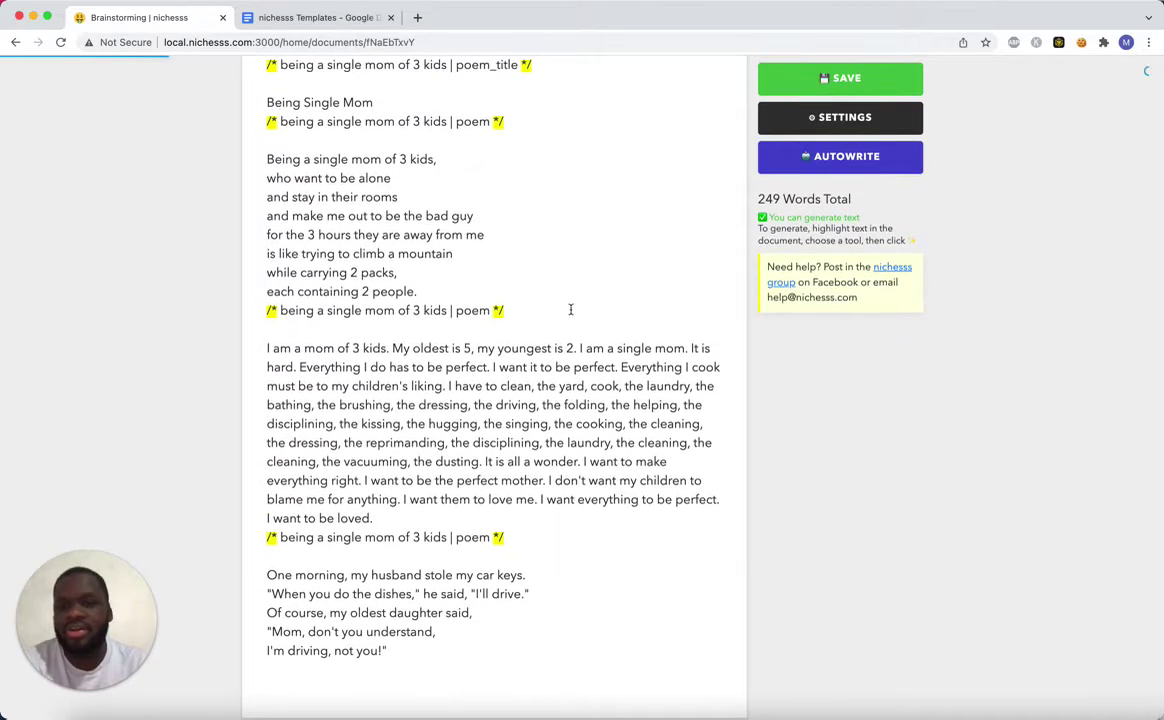
pyautogui.scroll(1, 560, 310)
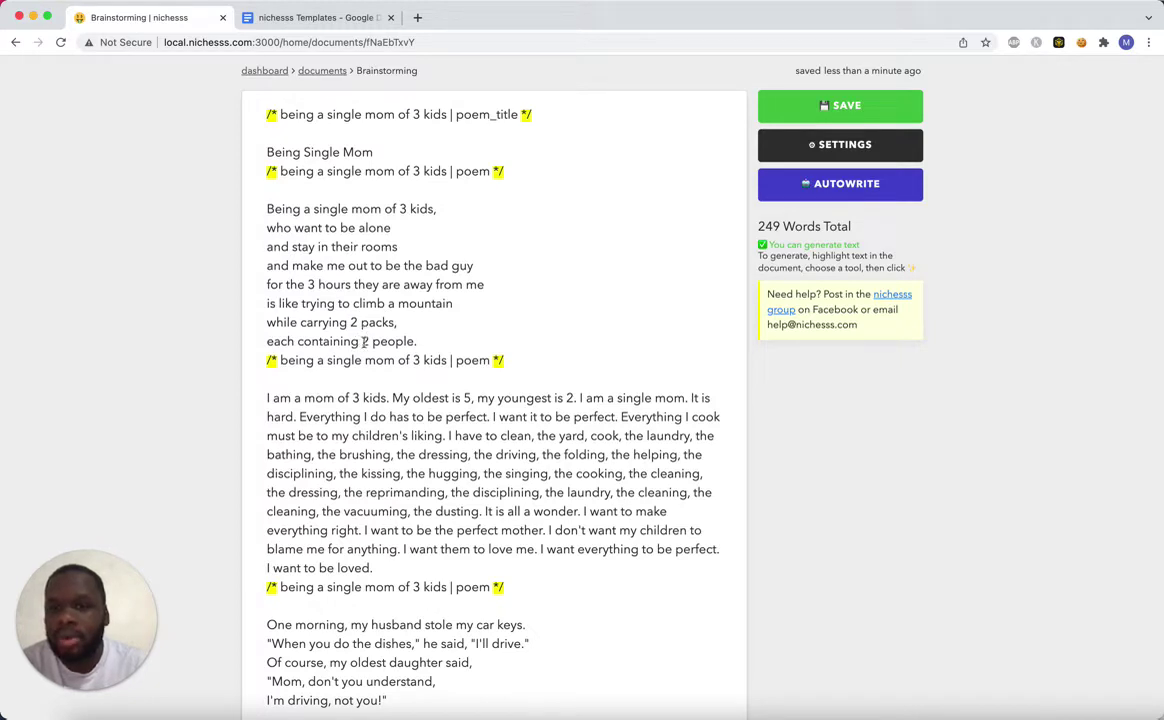
pyautogui.scroll(-1, 363, 369)
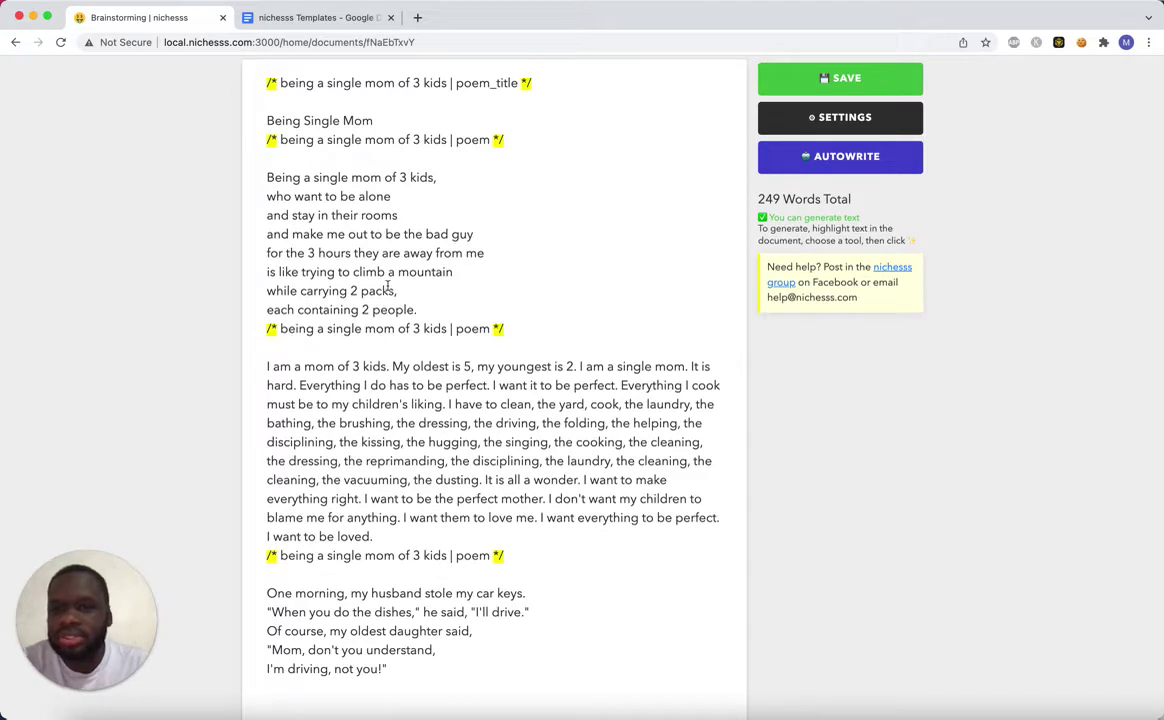
# Delete the generated paragraph beginning "I am a mom of 3 kids" and insert a blank line above its prompt.
pyautogui.click(269, 367)
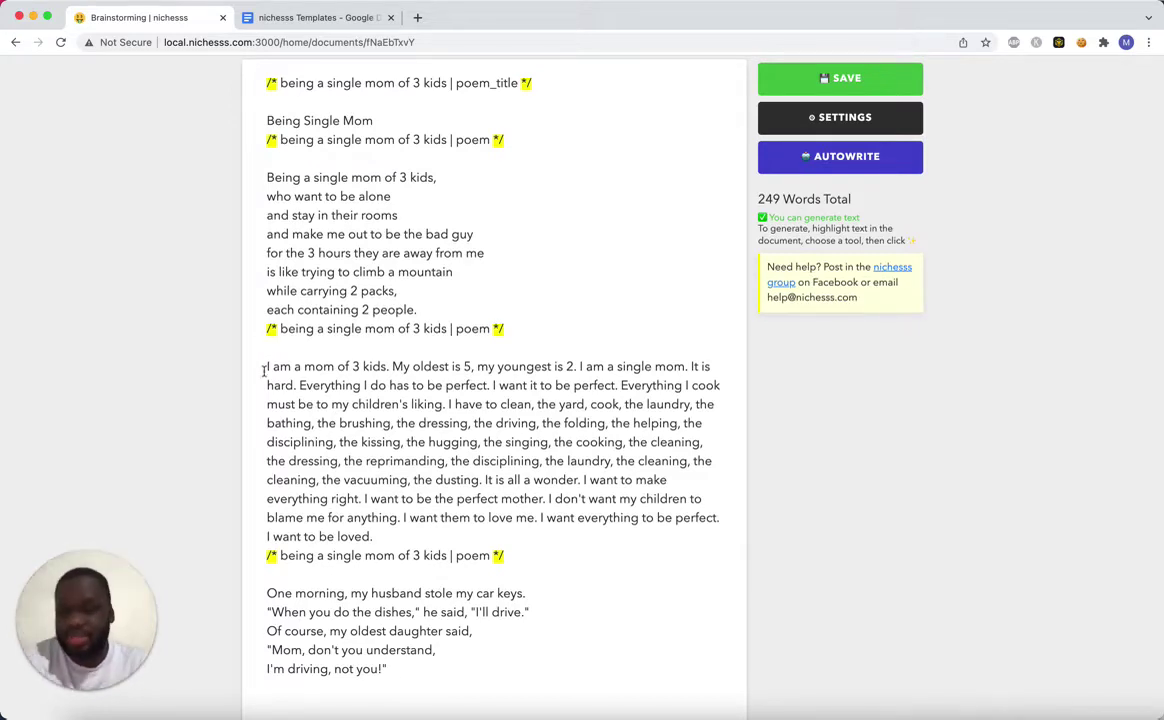
pyautogui.moveTo(269, 367); pyautogui.dragTo(400, 534)
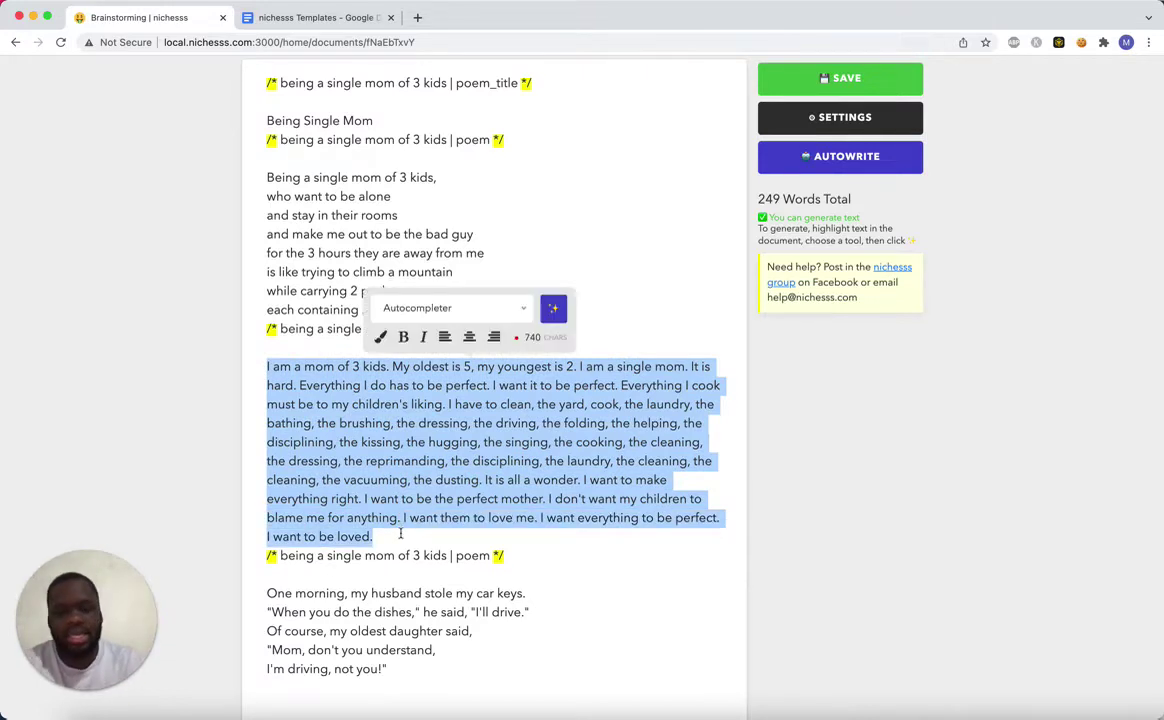
pyautogui.press('BackSpace')
pyautogui.press('BackSpace')
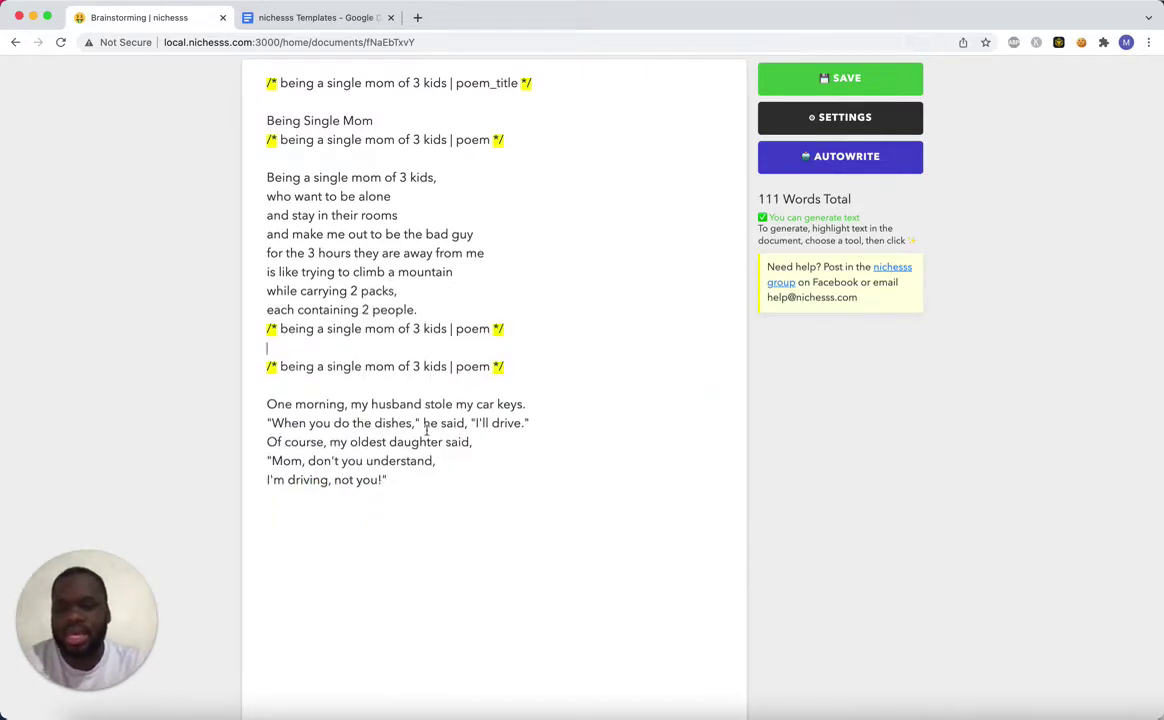
pyautogui.click(442, 306)
pyautogui.press('Return')
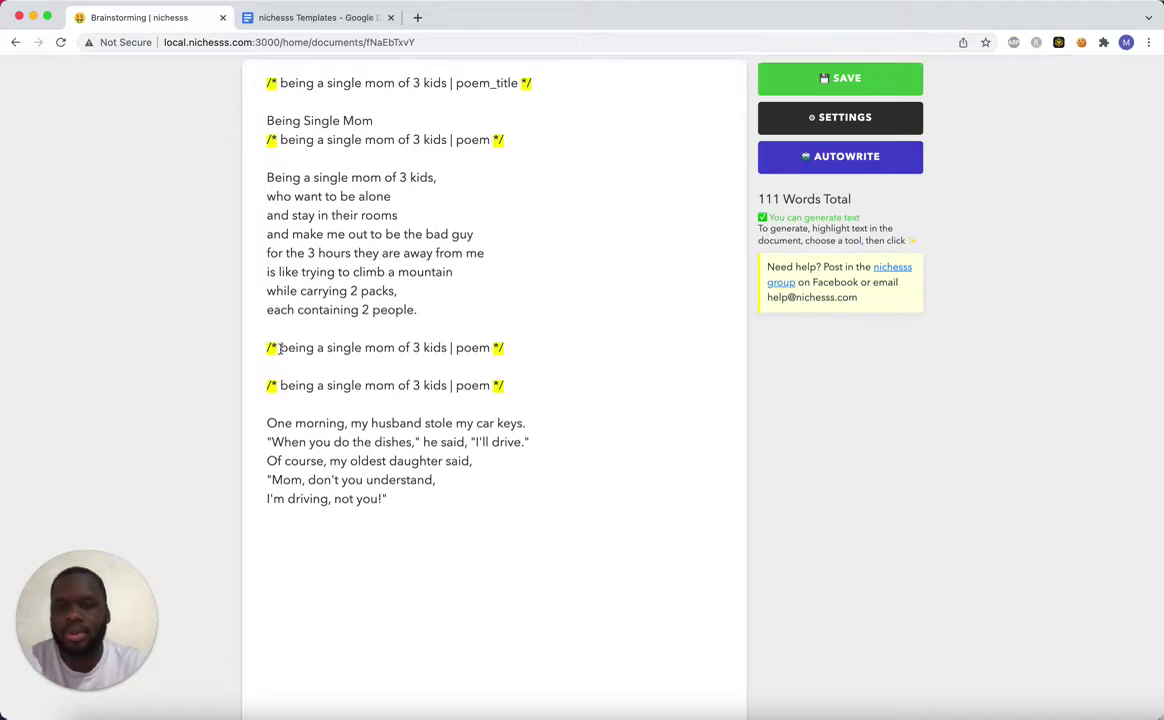
# Replace the comment marks around the second poem prompt with square brackets and regenerate its poem with Autowrite.
pyautogui.moveTo(280, 348); pyautogui.dragTo(266, 348)
pyautogui.press('BackSpace')
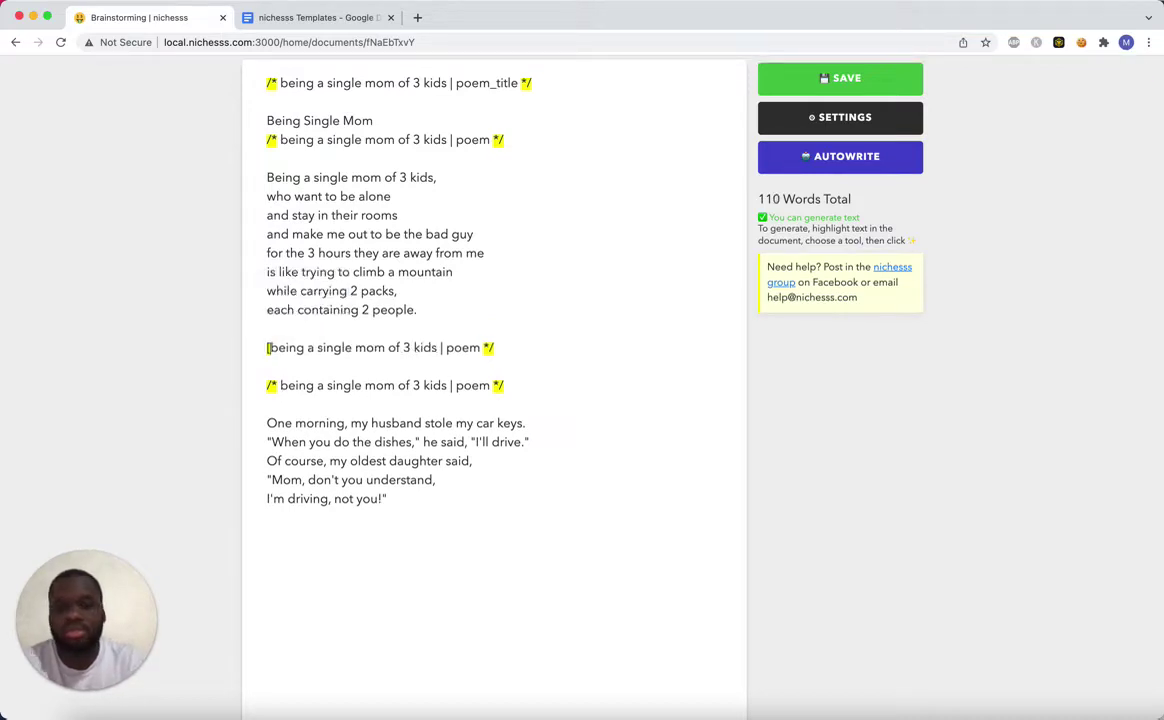
pyautogui.doubleClick(490, 350)
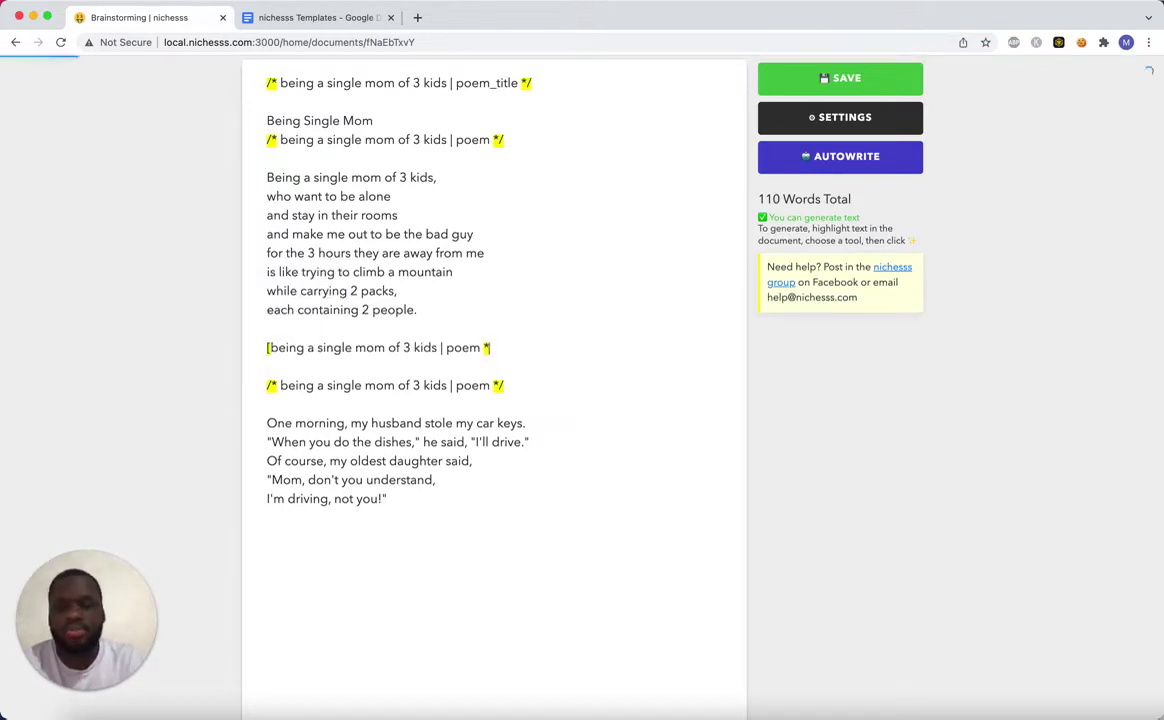
pyautogui.press('BackSpace')
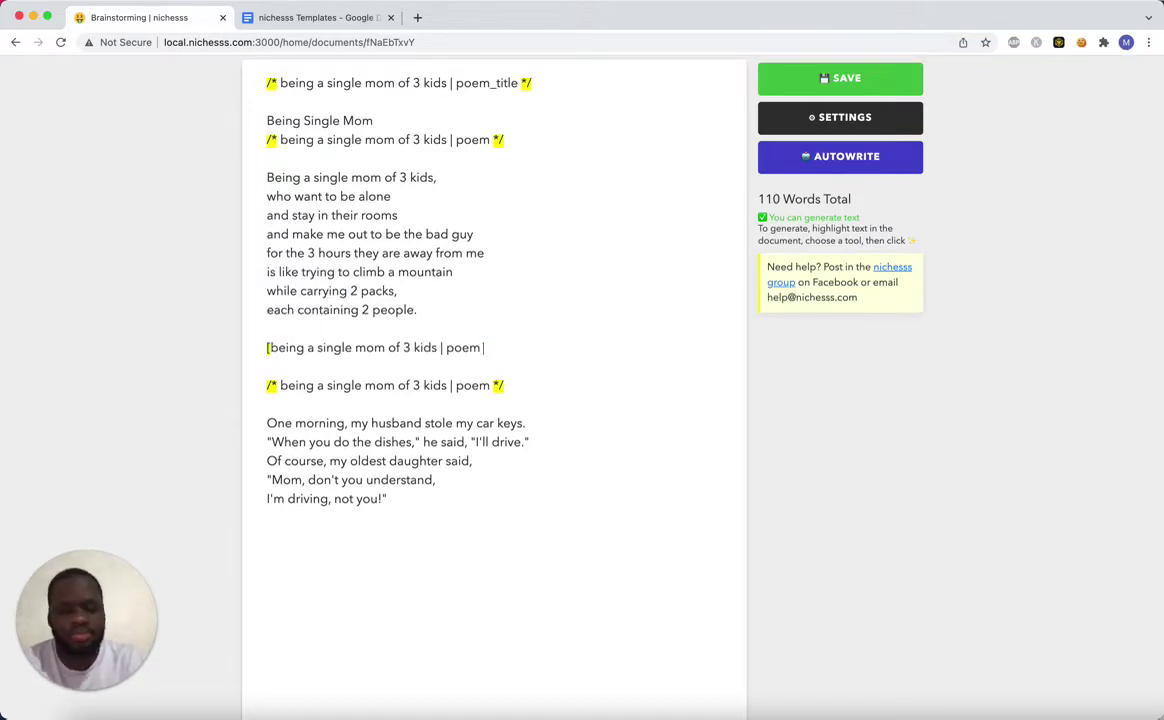
pyautogui.click(811, 160)
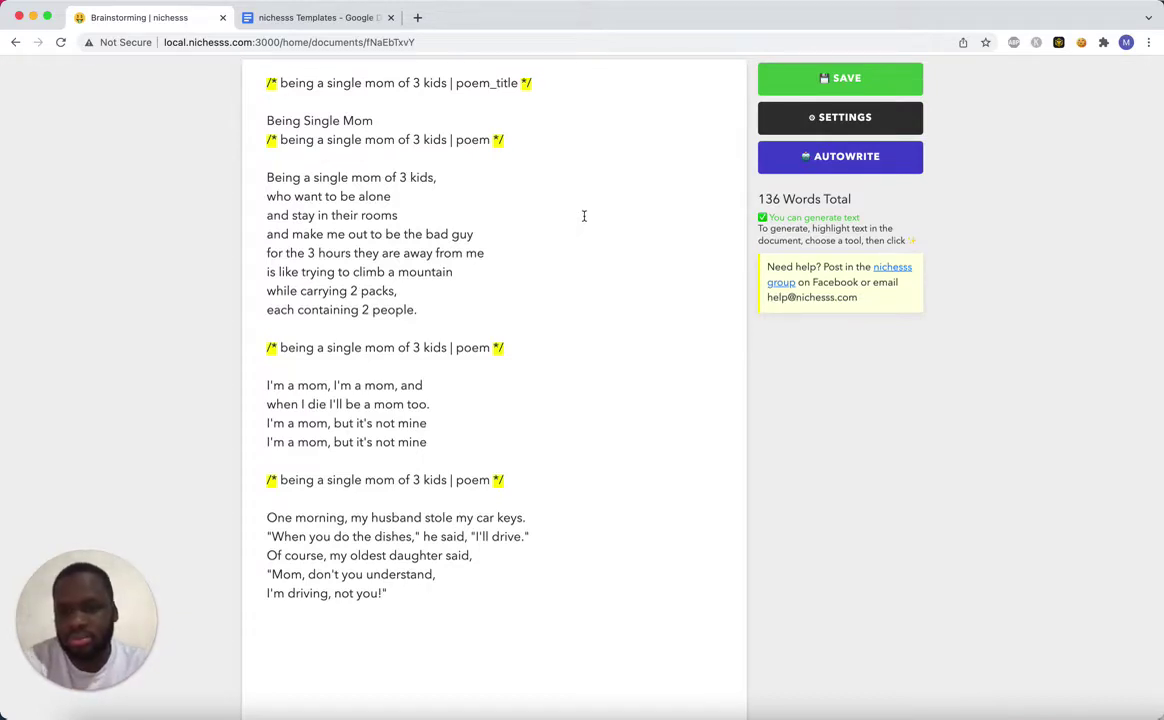
# Change the comment marks around the second poem prompt back to square brackets to make it a live prompt.
pyautogui.click(515, 349)
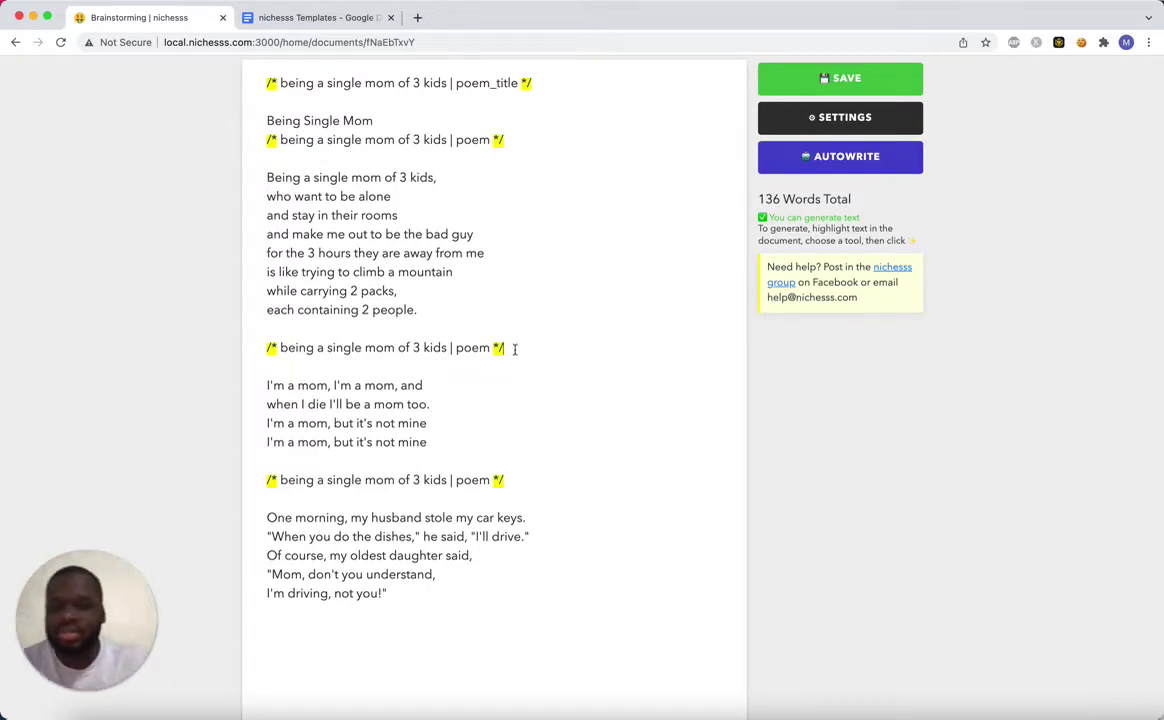
pyautogui.press('BackSpace')
pyautogui.press('BackSpace')
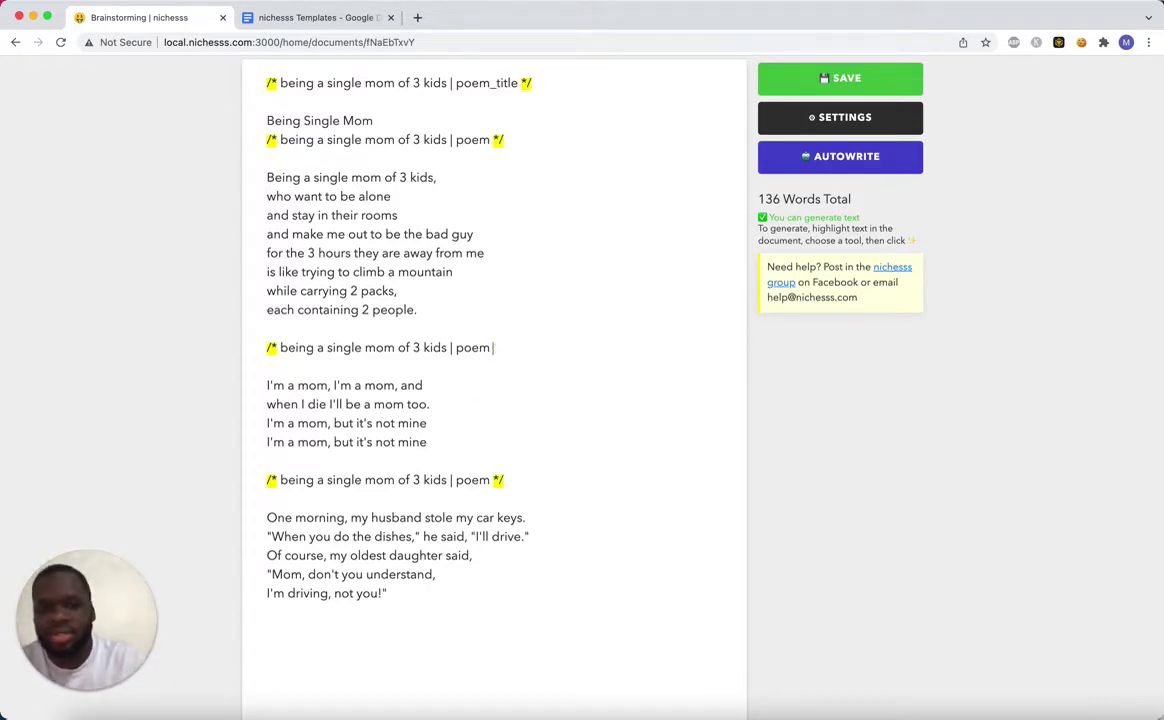
pyautogui.click(272, 348)
pyautogui.press('BackSpace')
pyautogui.press('BackSpace')
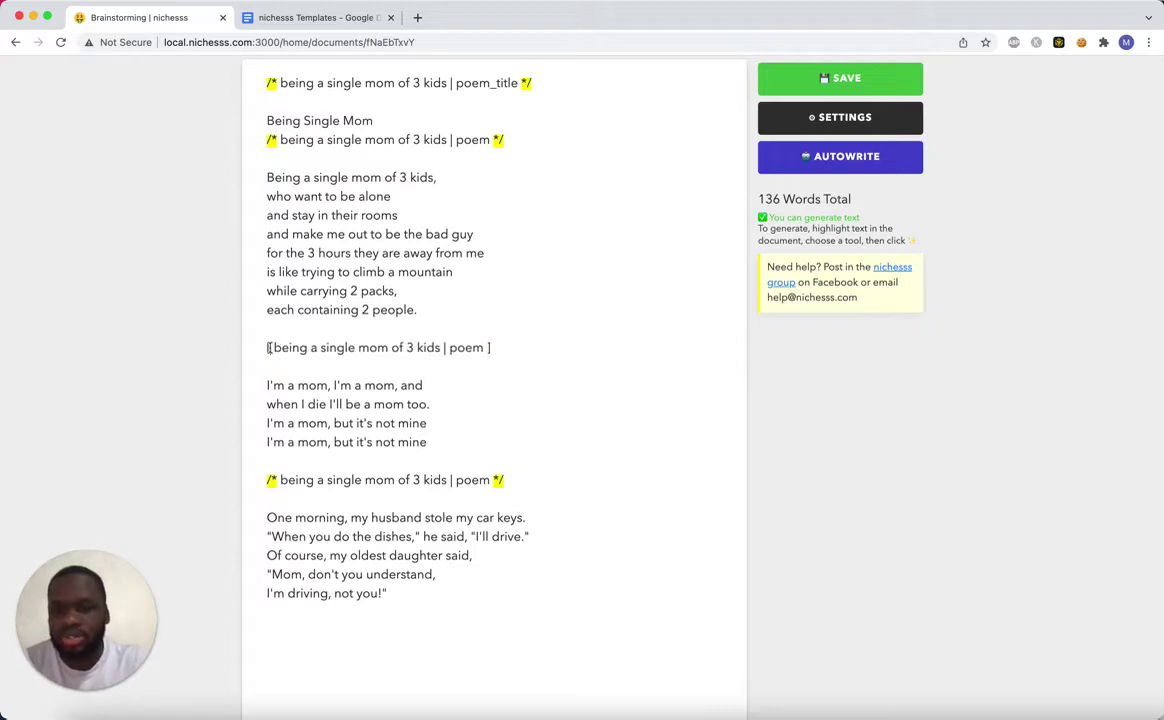
# Change the topic of the bracketed poem prompt to "its hard to be a single mom".
pyautogui.moveTo(273, 348); pyautogui.dragTo(414, 349)
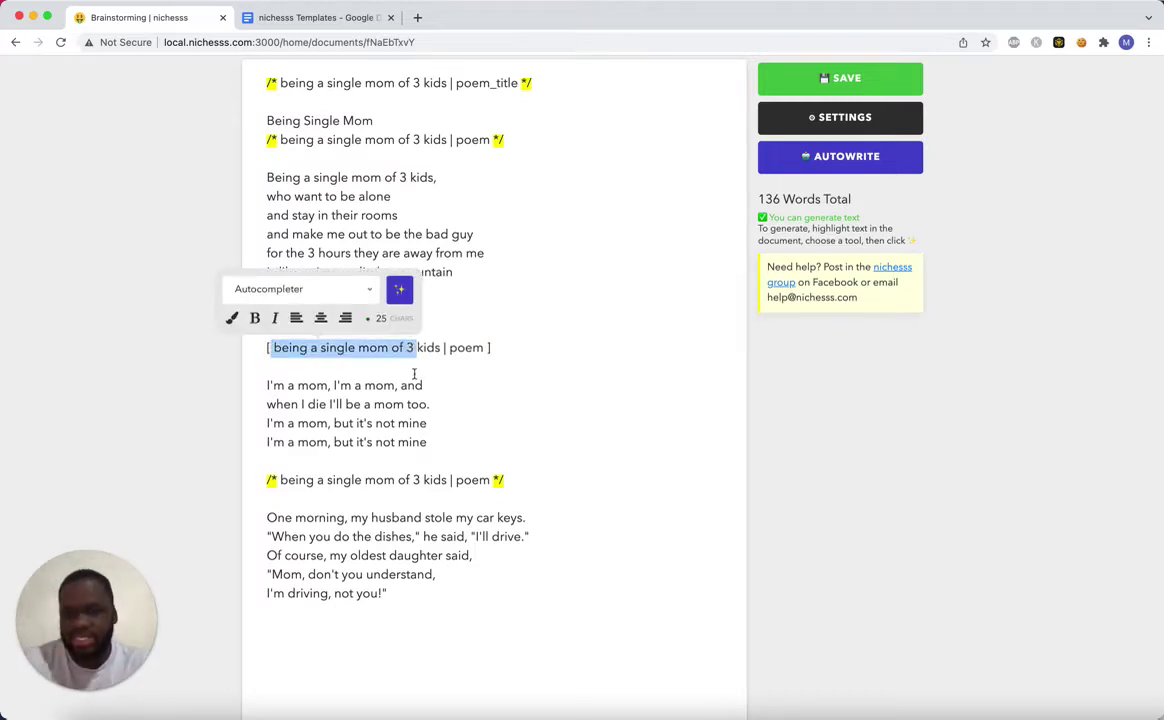
pyautogui.click(414, 374)
pyautogui.moveTo(273, 348); pyautogui.dragTo(440, 348)
pyautogui.press('BackSpace')
pyautogui.write('its hard to b')
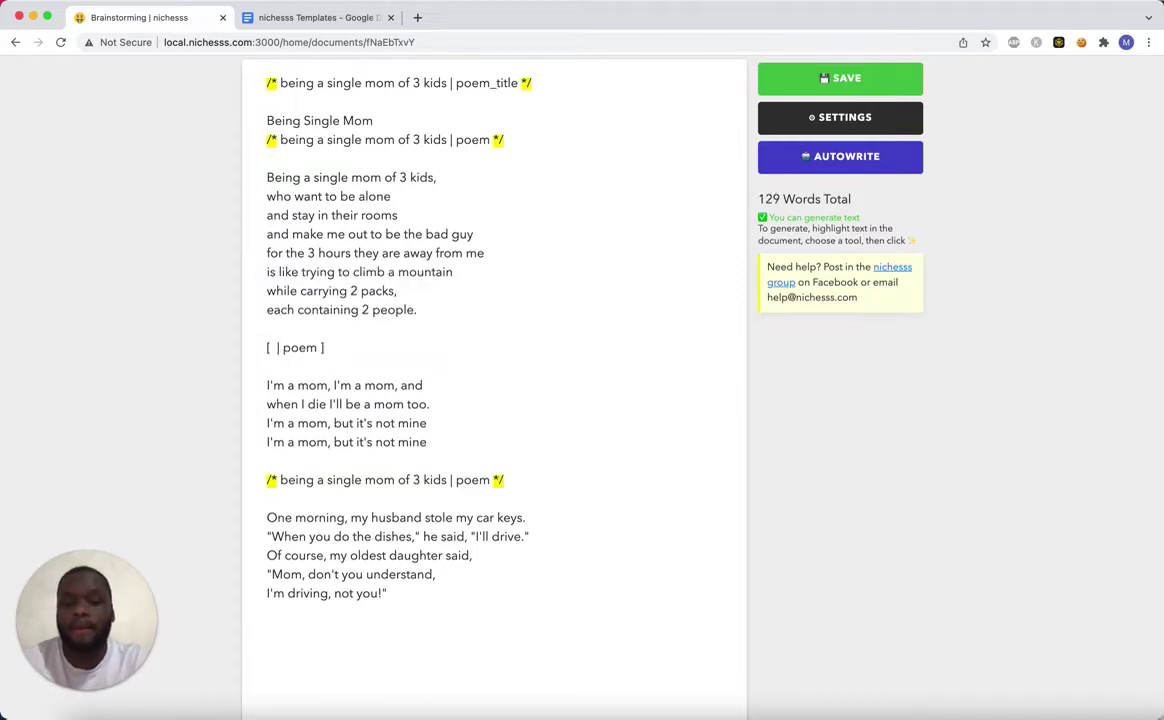
pyautogui.write('e a single mom')
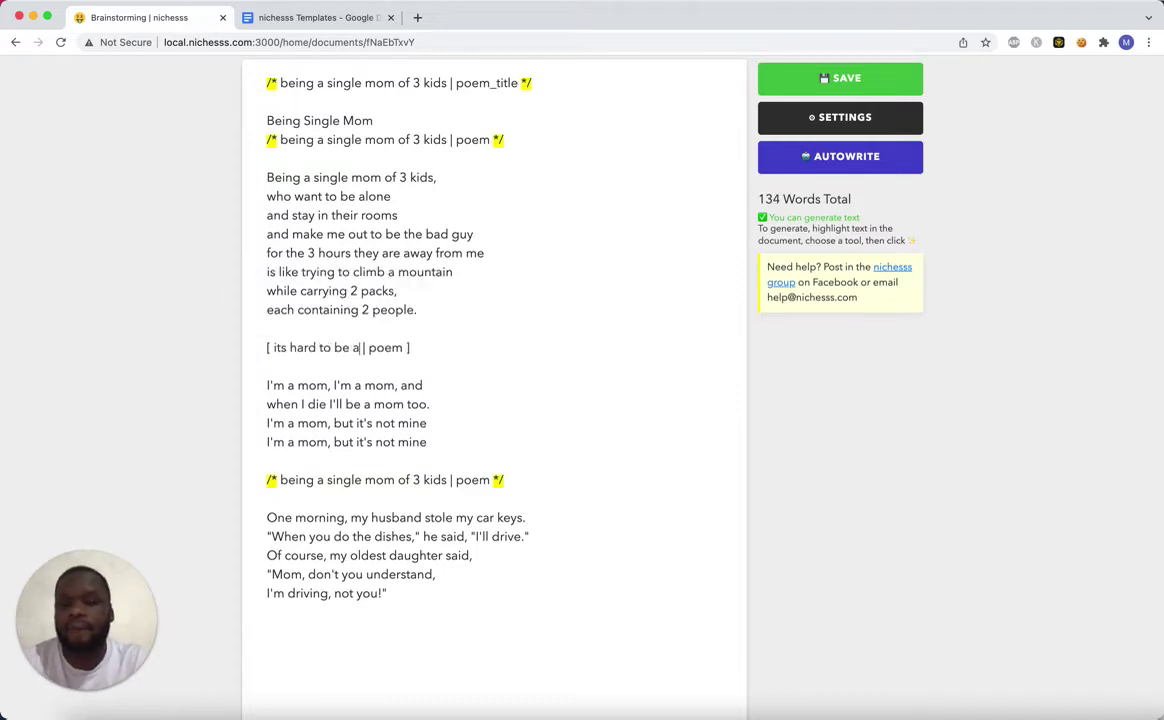
# Delete the four-line poem beginning "I'm a mom, I'm a mom" and generate a replacement from the edited prompt with Autowrite.
pyautogui.moveTo(432, 442); pyautogui.dragTo(195, 385)
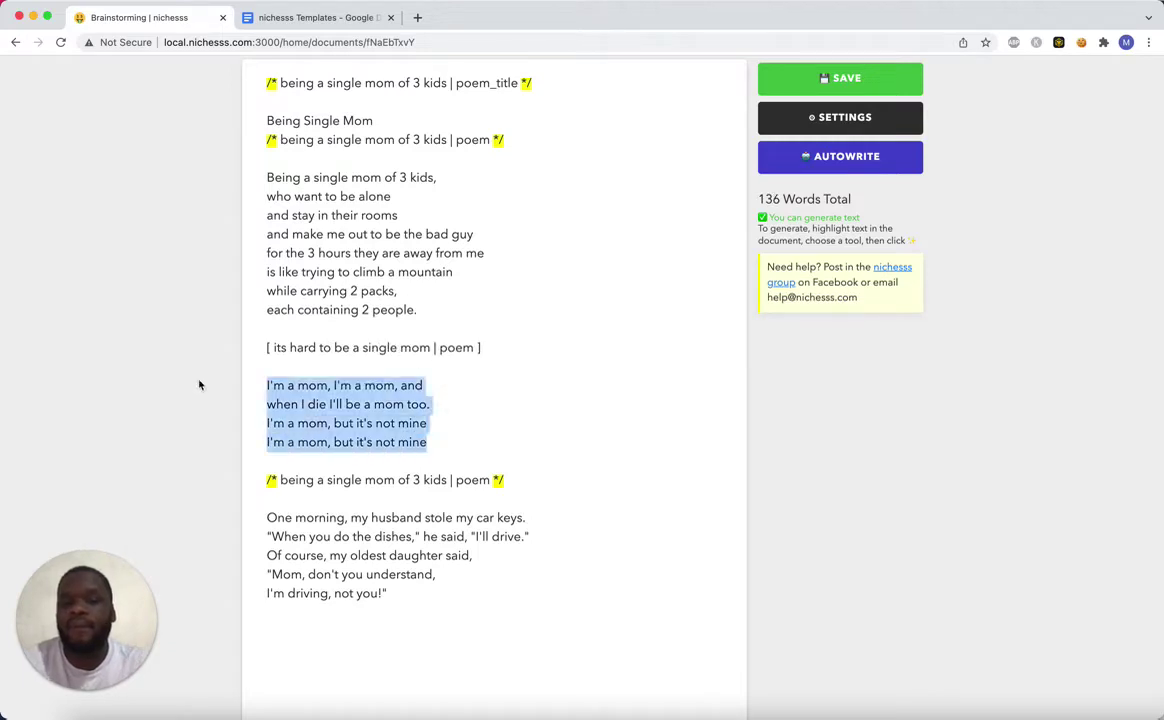
pyautogui.press('BackSpace')
pyautogui.press('BackSpace')
pyautogui.click(846, 162)
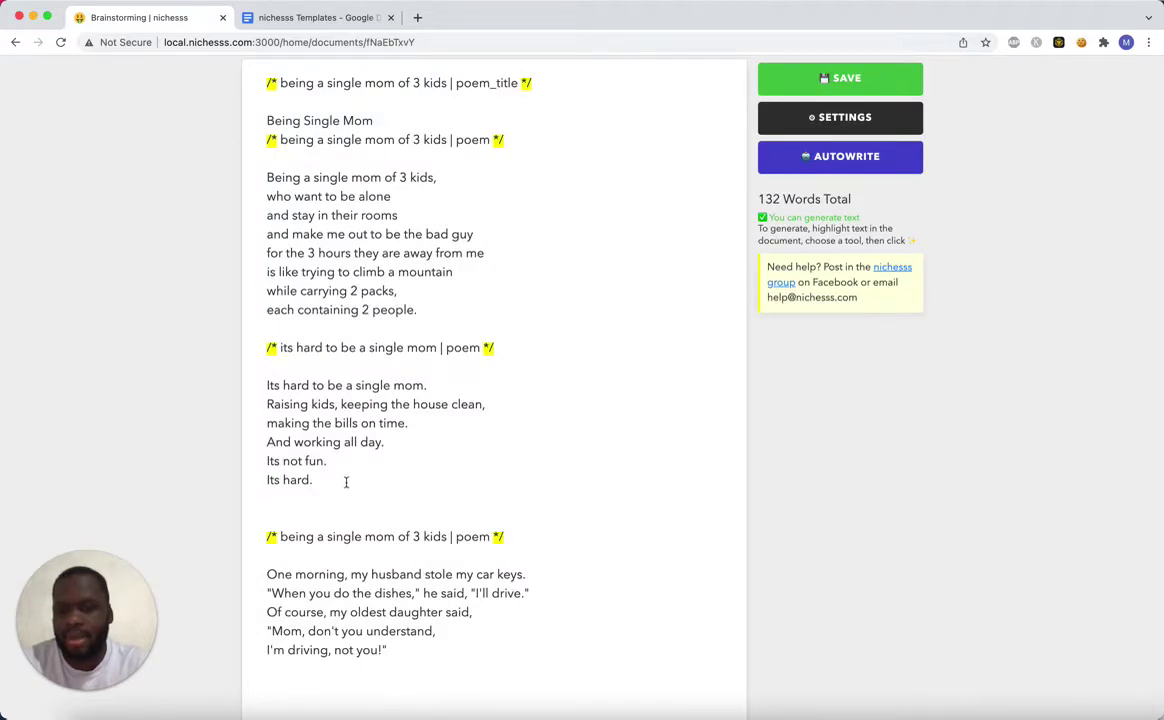
# Delete the commented poem_title prompt and the first commented poem prompt, closing the extra line below the title "Being Single Mom".
pyautogui.scroll(2, 413, 348)
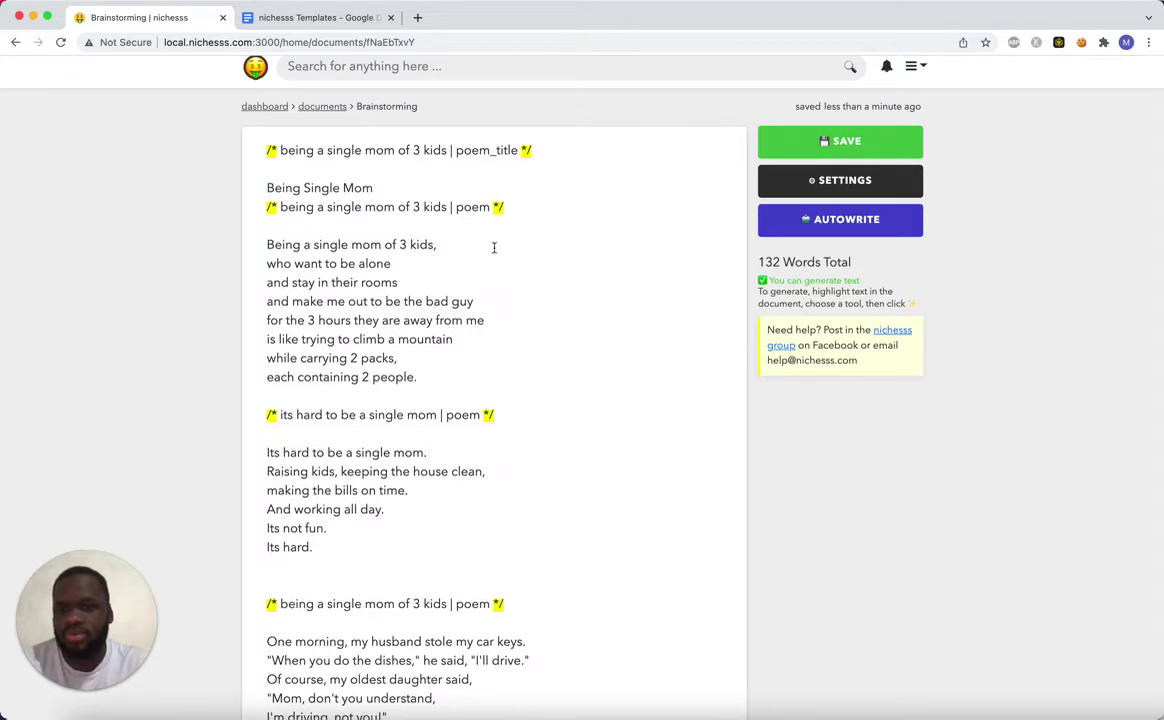
pyautogui.moveTo(510, 210); pyautogui.dragTo(262, 212)
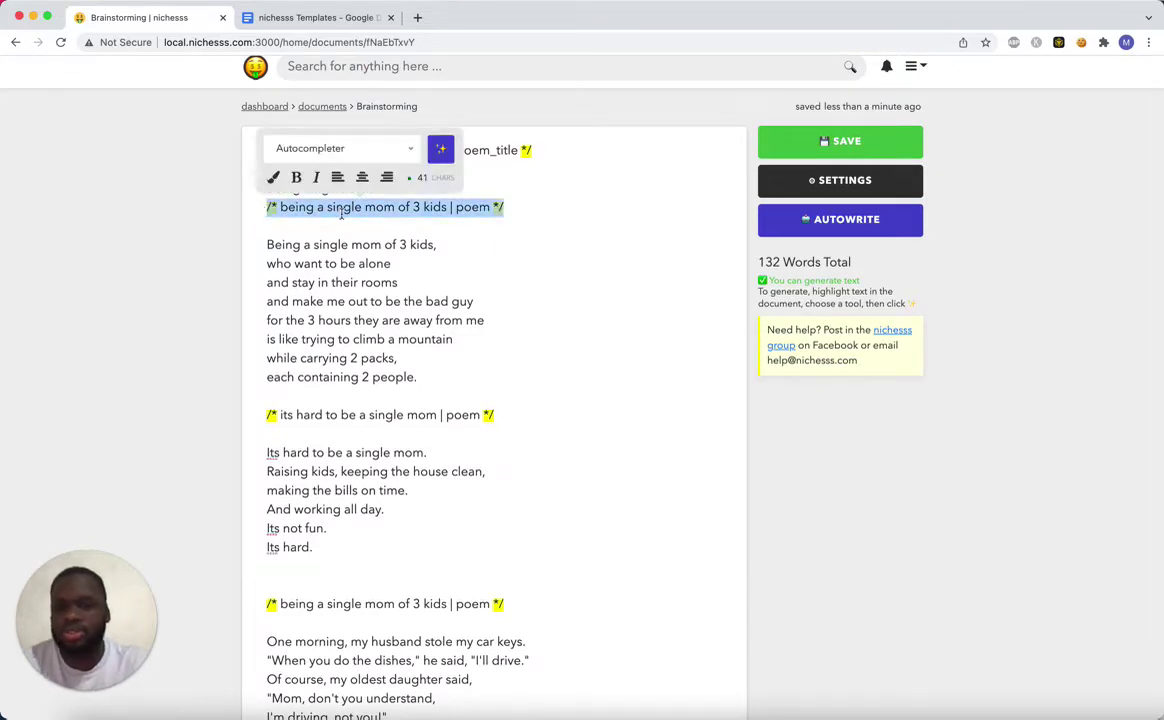
pyautogui.click(460, 150)
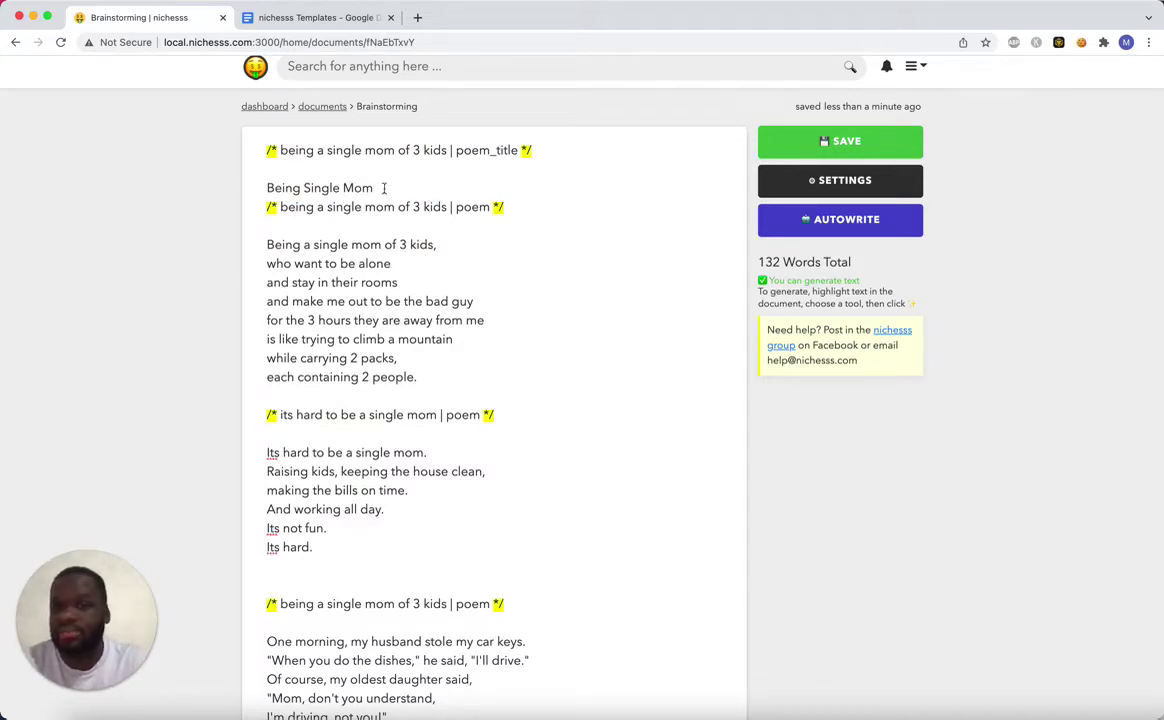
pyautogui.moveTo(533, 150)
pyautogui.mouseDown()
pyautogui.moveTo(250, 140)
pyautogui.moveTo(532, 151)
pyautogui.mouseUp()
pyautogui.press('BackSpace')
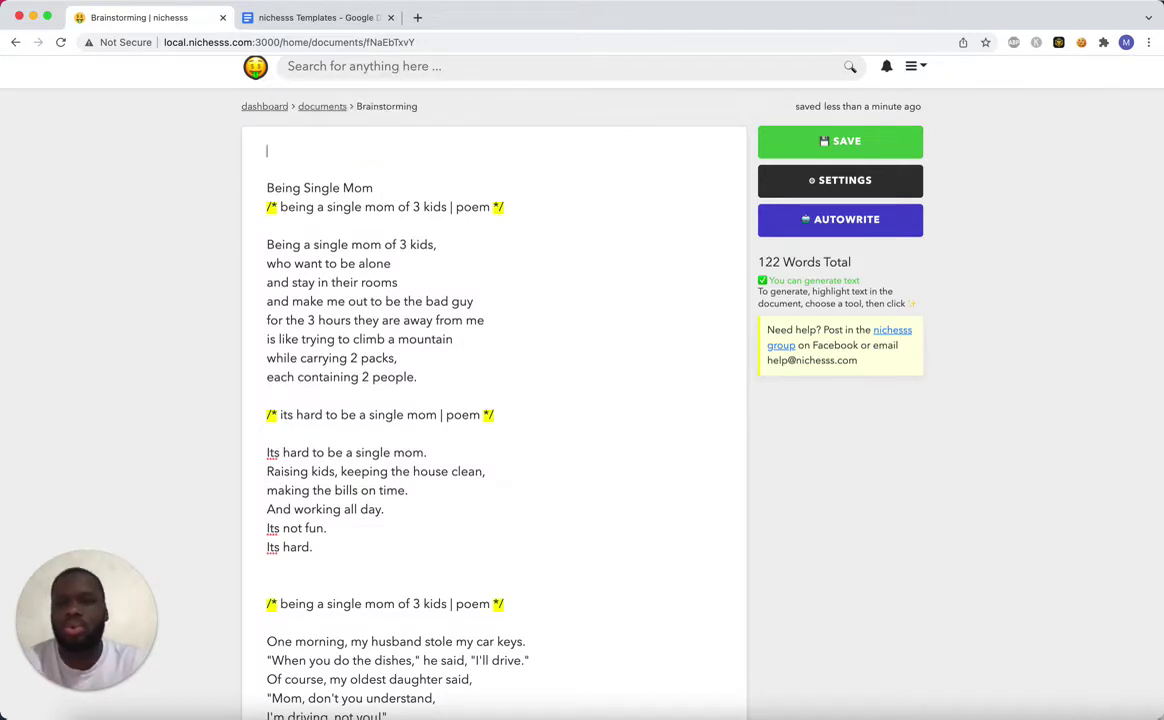
pyautogui.moveTo(509, 205); pyautogui.dragTo(267, 208)
pyautogui.press('BackSpace')
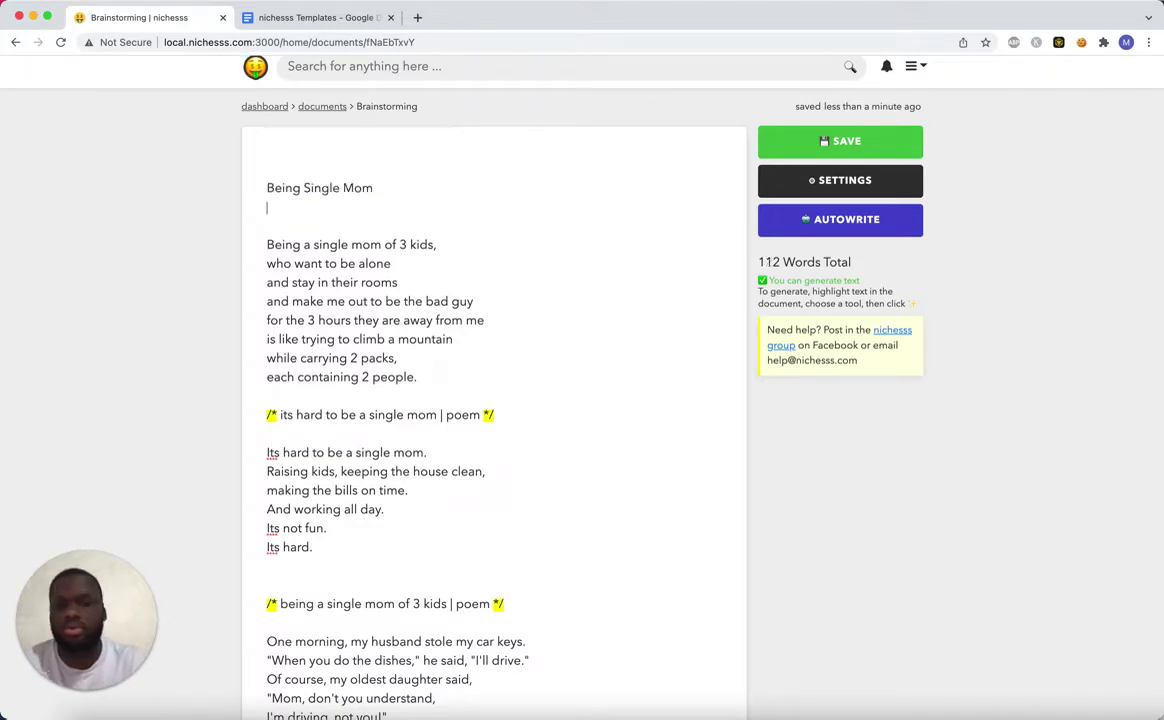
pyautogui.press('BackSpace')
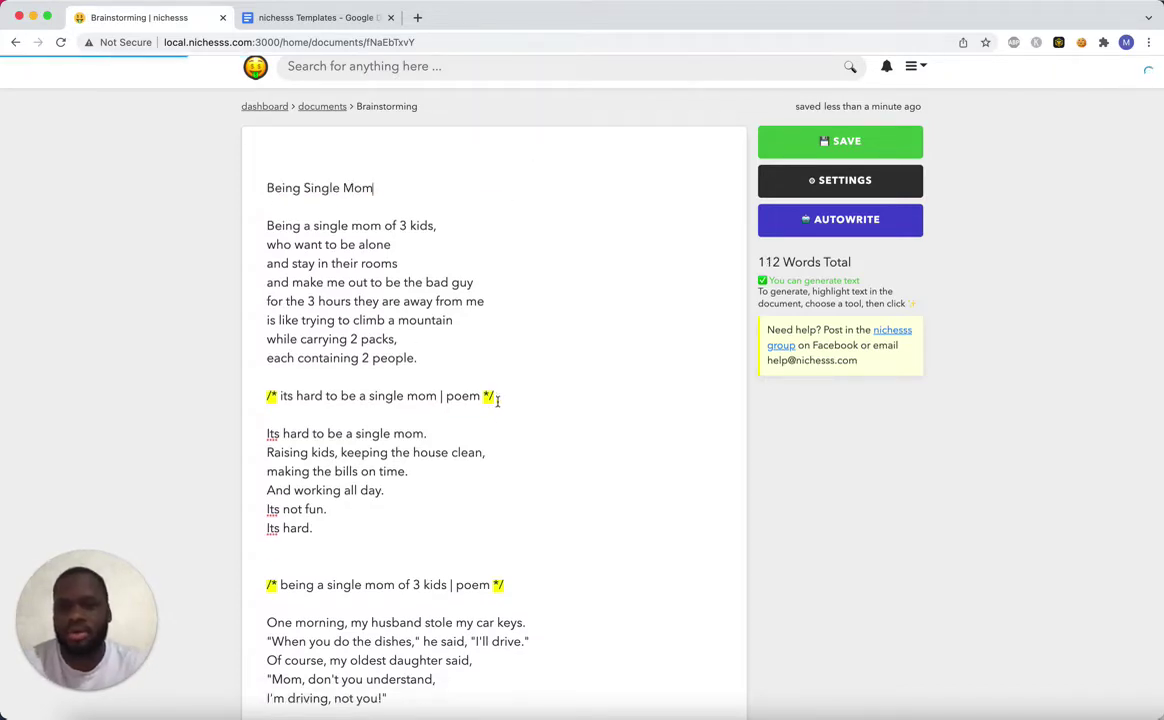
# Delete the commented "its hard to be a single mom" prompt together with the extra blank lines around it.
pyautogui.moveTo(504, 397); pyautogui.dragTo(255, 408)
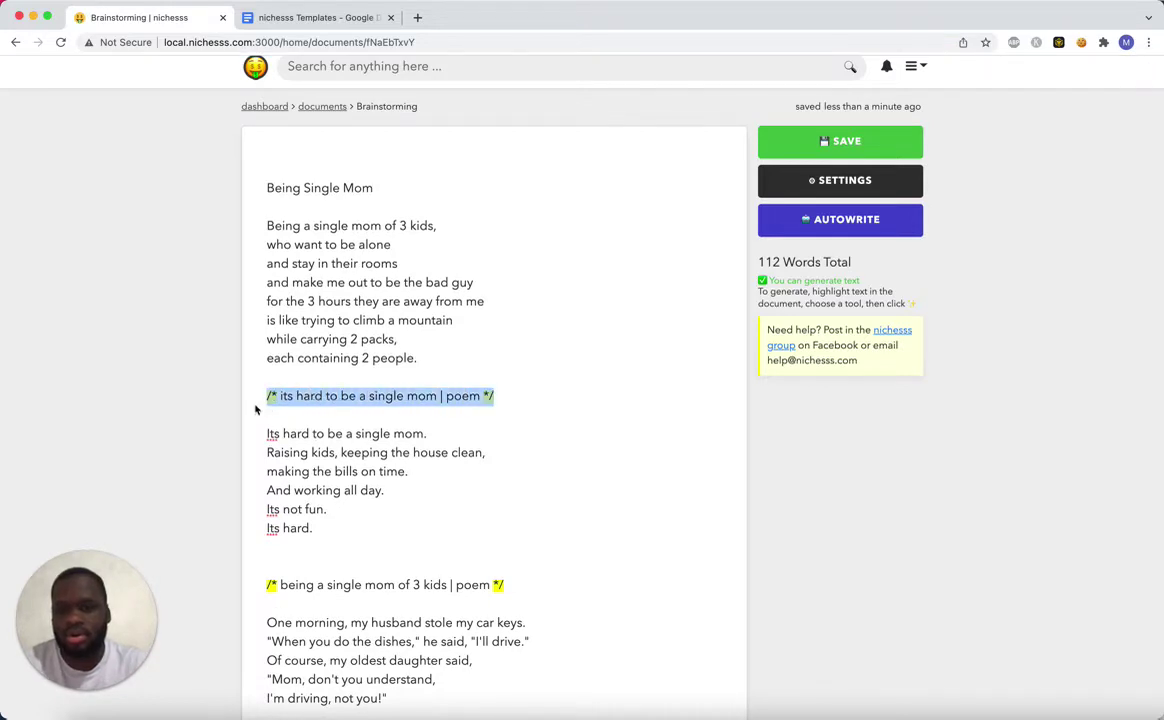
pyautogui.press('BackSpace')
pyautogui.press('BackSpace')
pyautogui.press('BackSpace')
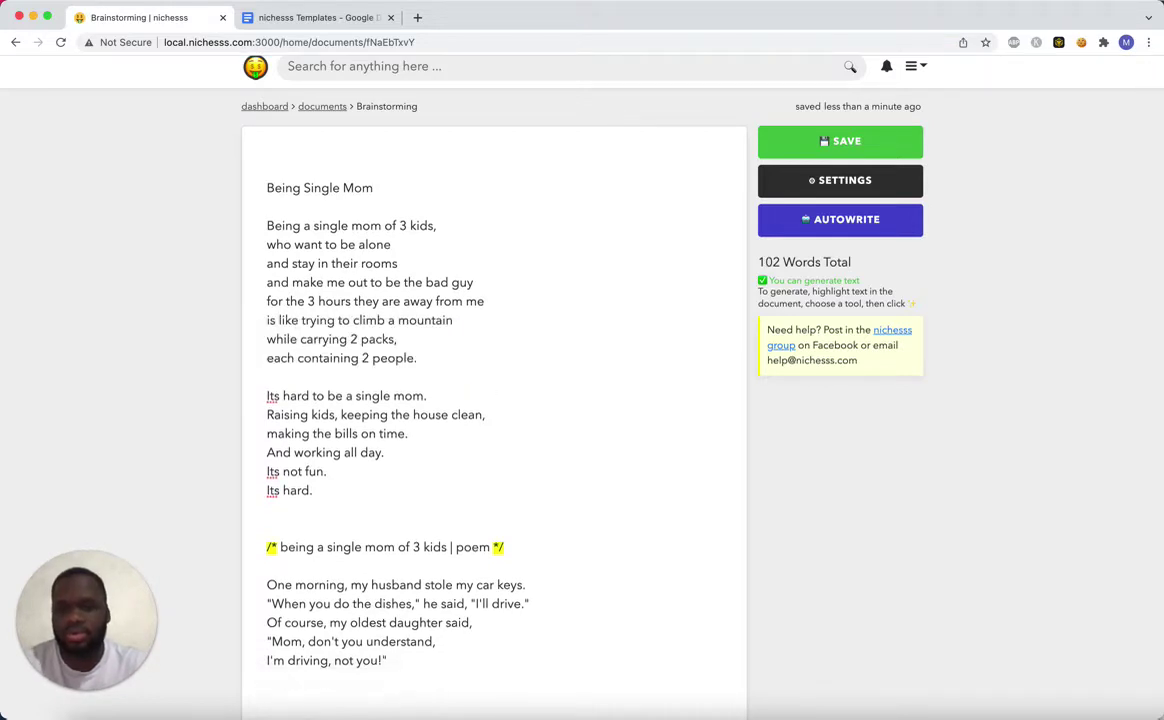
# Make the title "Being Single Mom" bold and remove the empty lines above it.
pyautogui.moveTo(373, 190); pyautogui.dragTo(247, 195)
pyautogui.press('super+b')
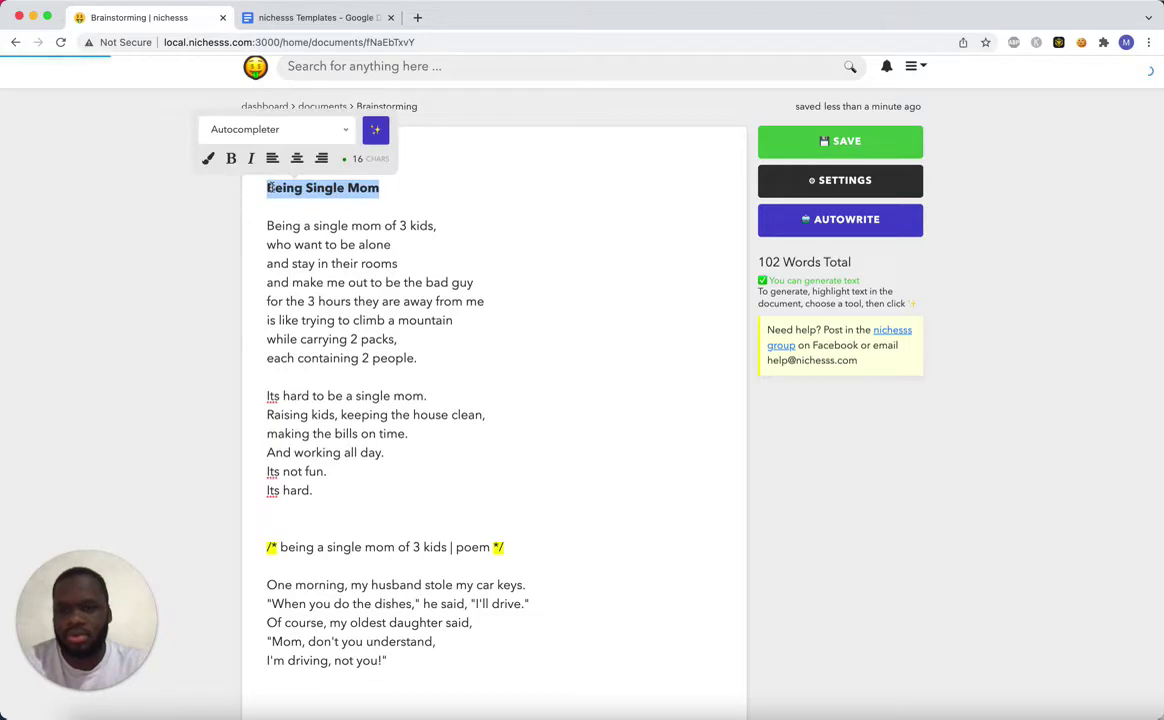
pyautogui.press('Left')
pyautogui.press('BackSpace')
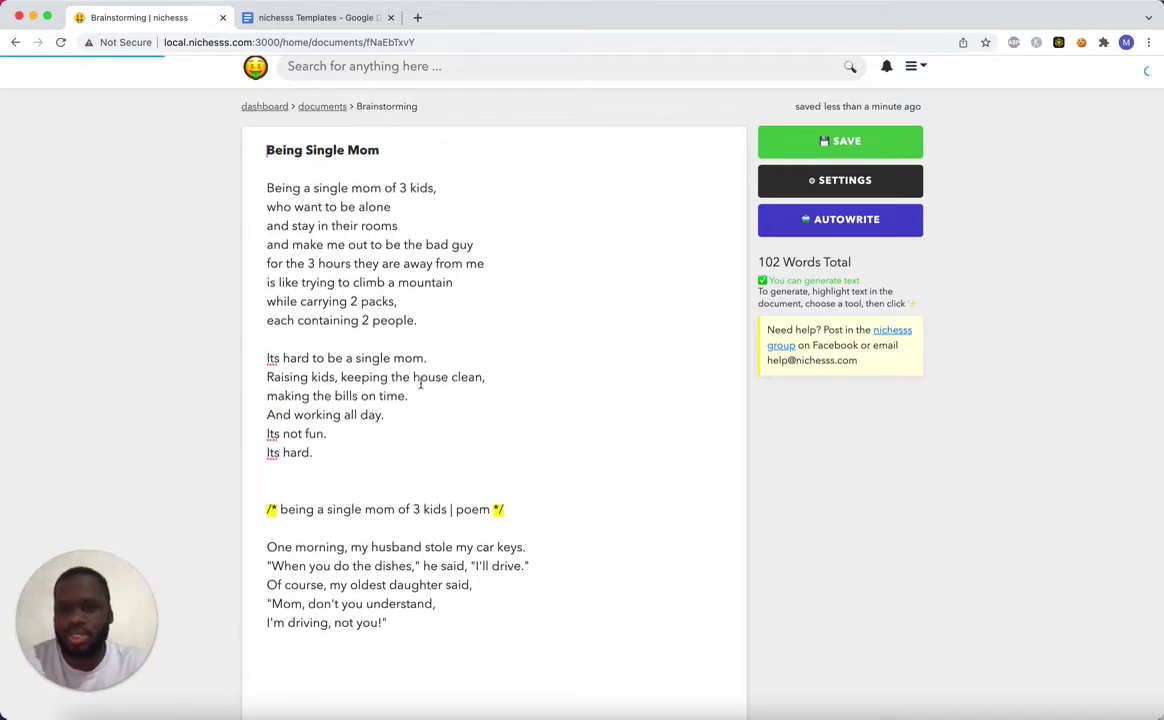
# Delete the last commented poem prompt with its surplus blank lines and save the document.
pyautogui.scroll(-1, 392, 494)
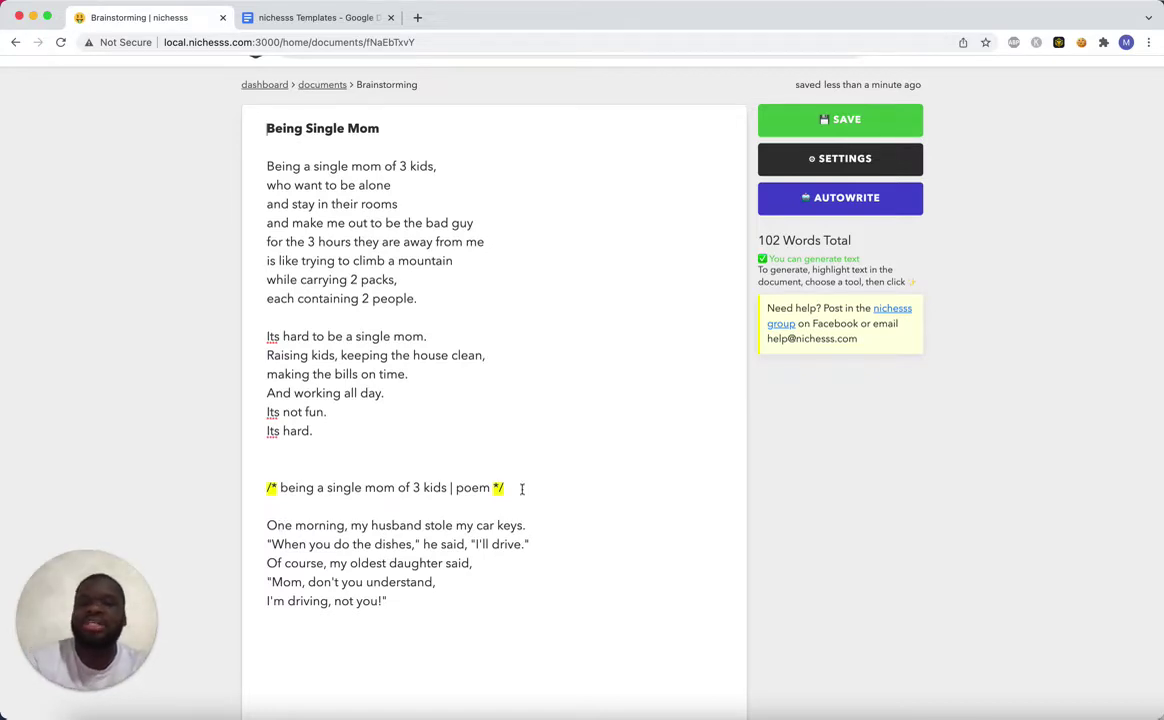
pyautogui.moveTo(521, 487); pyautogui.dragTo(249, 492)
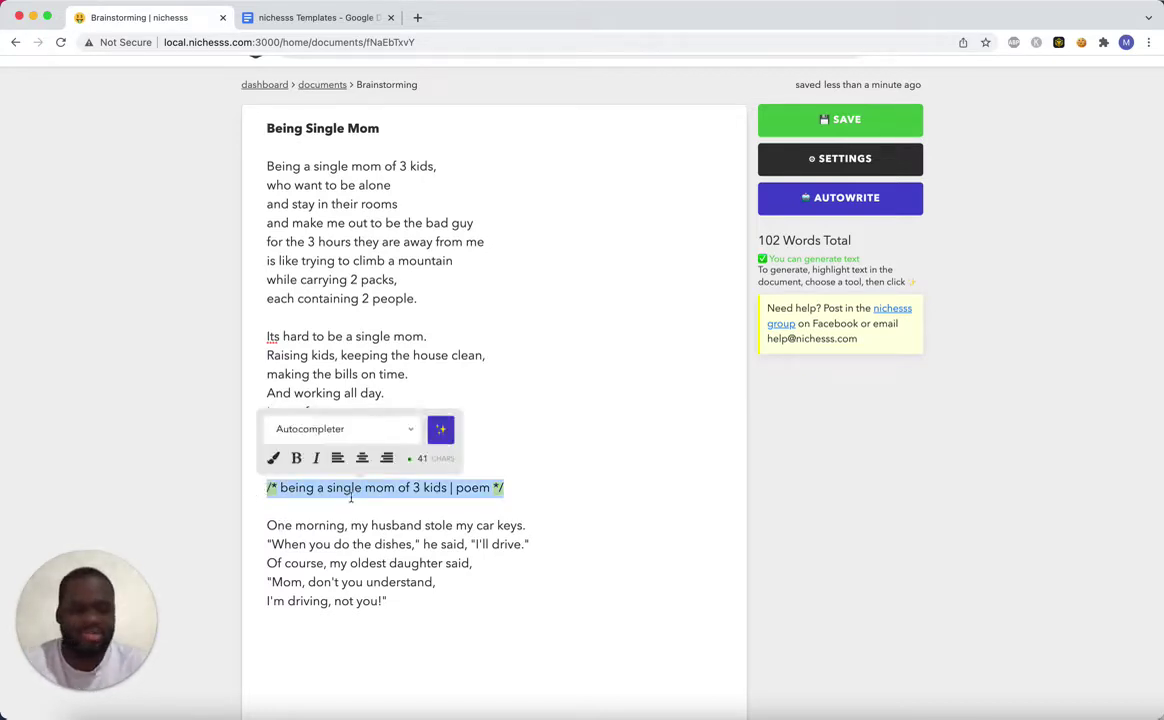
pyautogui.press('BackSpace')
pyautogui.press('BackSpace')
pyautogui.press('BackSpace')
pyautogui.press('BackSpace')
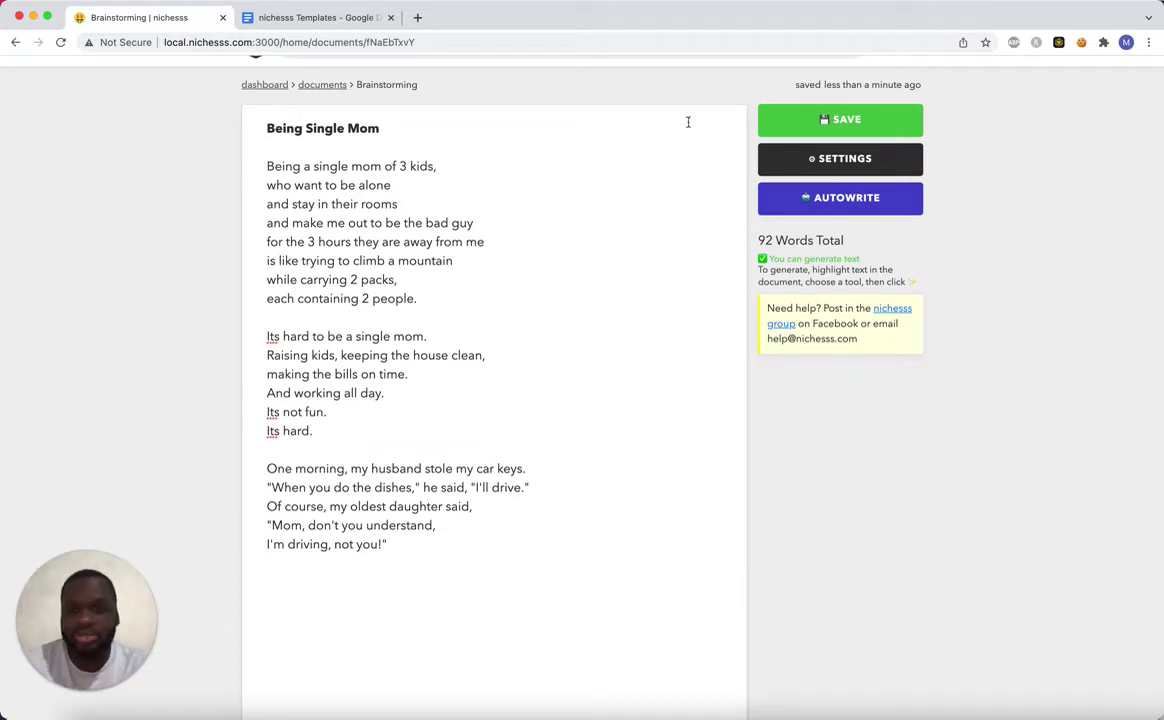
pyautogui.click(822, 118)
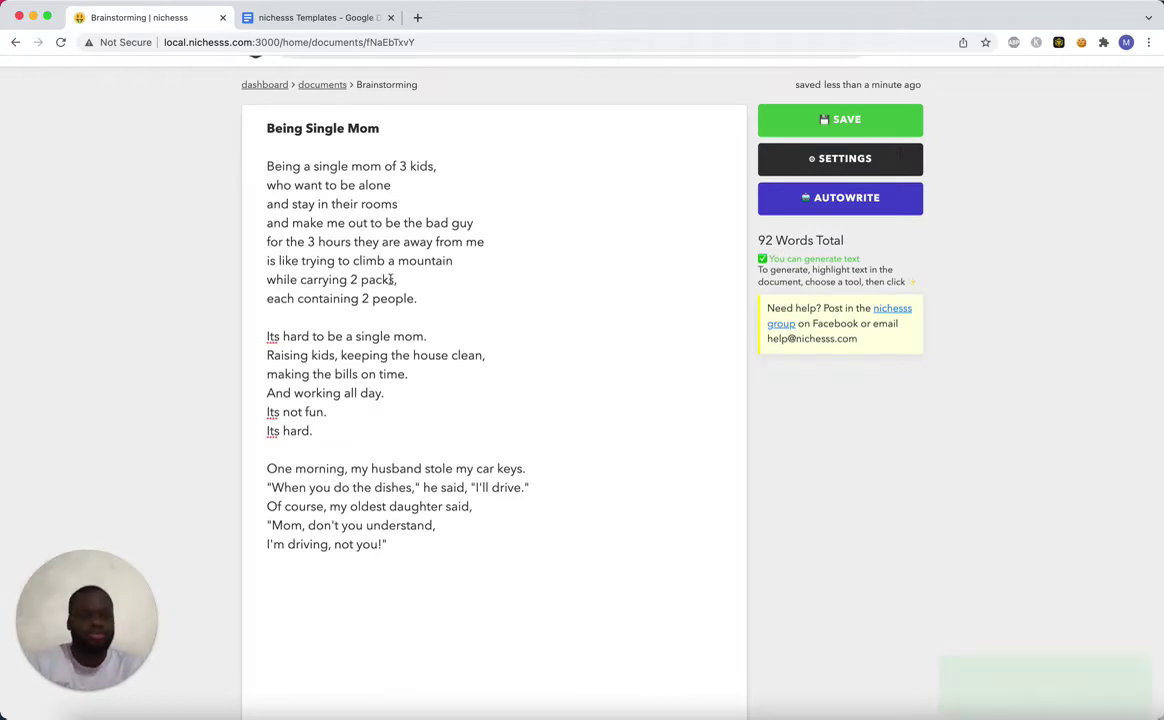
# Change "husband" to "ex-husband" in the first line of the last poem and save the document.
pyautogui.click(370, 469)
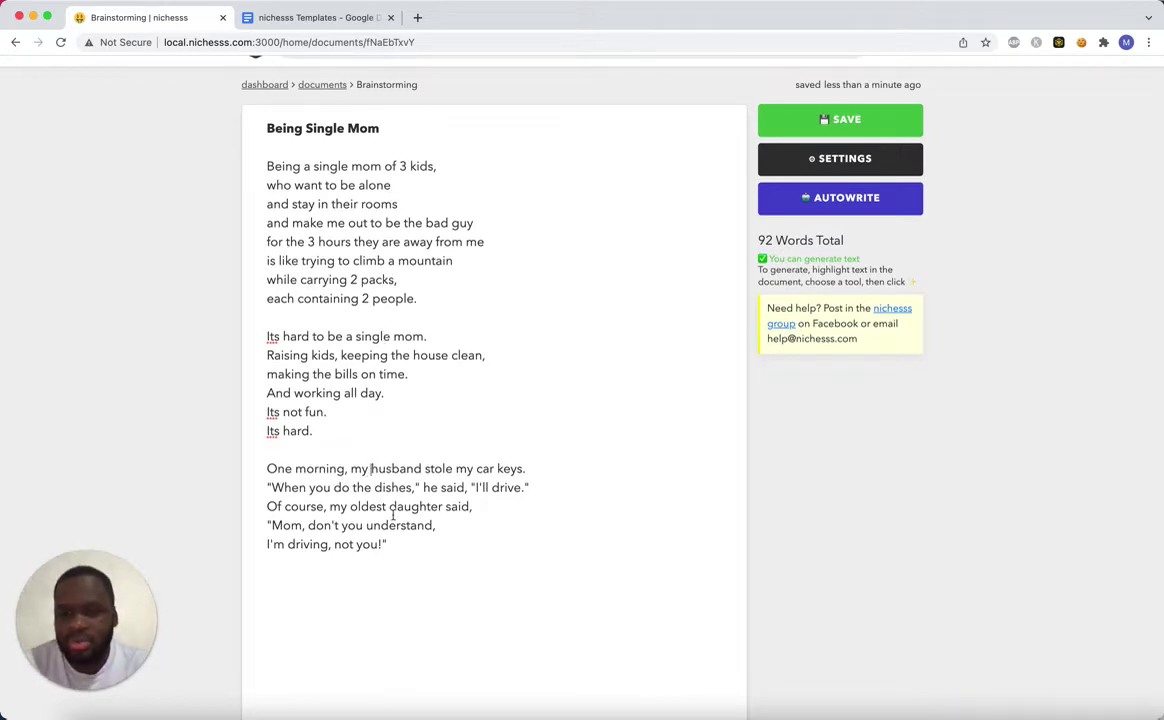
pyautogui.write('ex-')
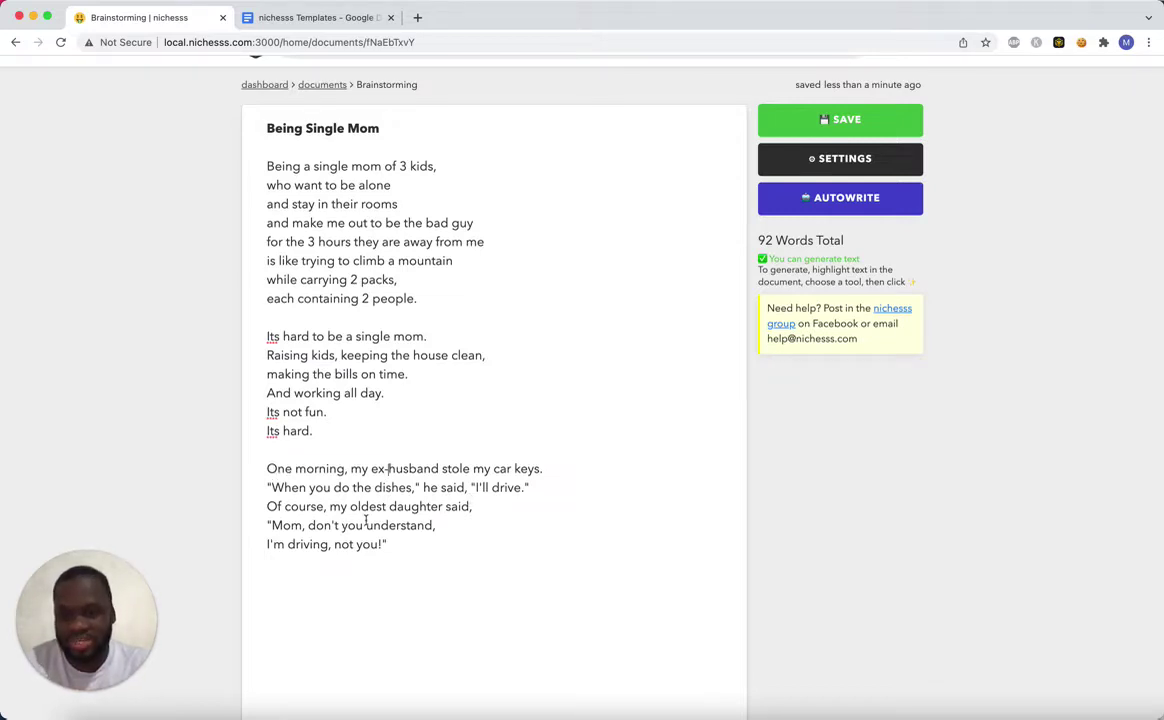
pyautogui.click(305, 449)
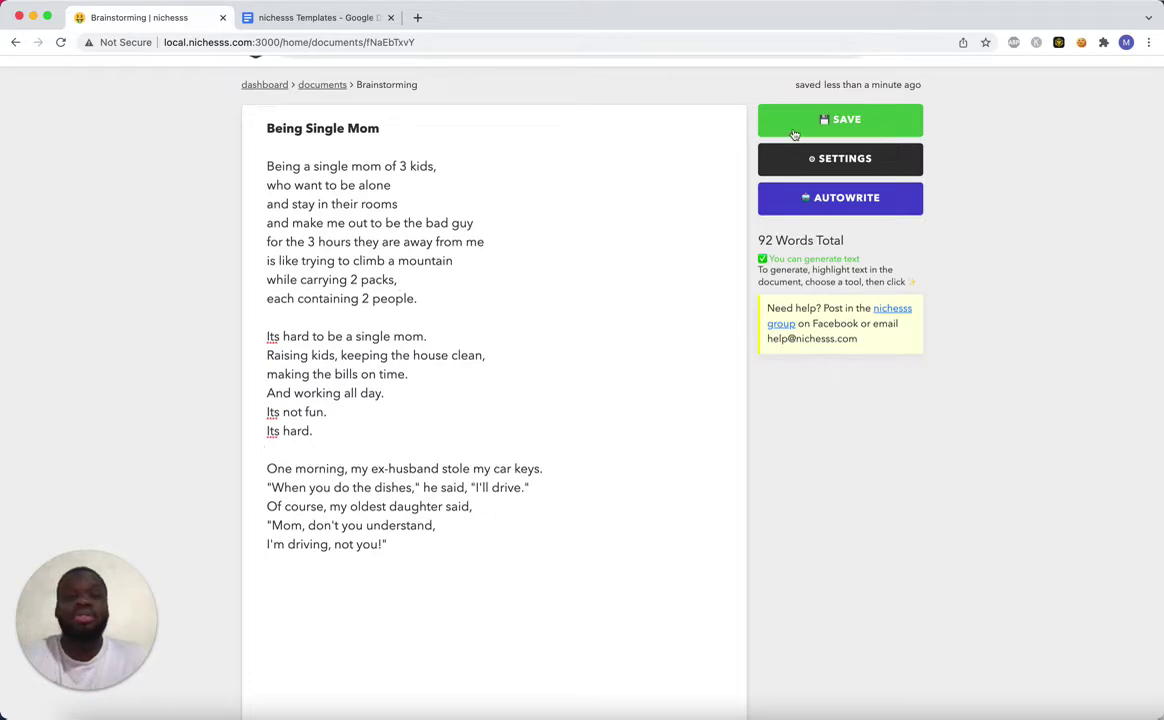
pyautogui.scroll(1, 720, 168)
pyautogui.click(812, 158)
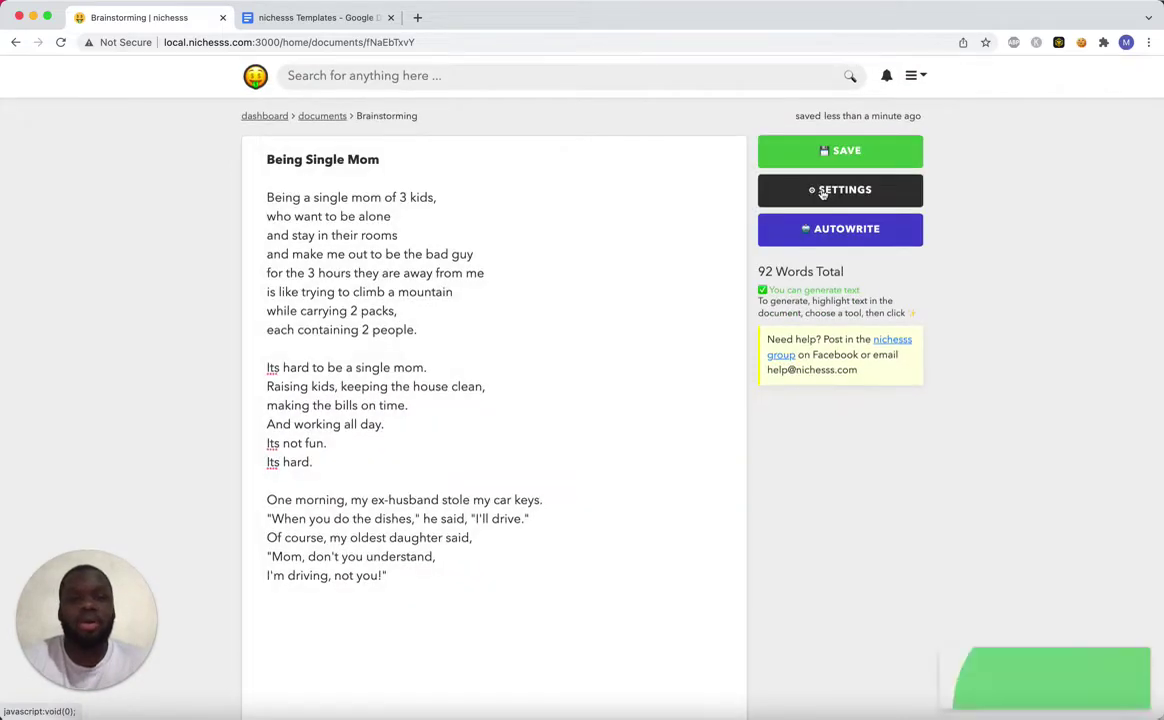
# In the document settings, set the name to "Being a Single Mom Poem".
pyautogui.click(821, 190)
pyautogui.doubleClick(490, 174)
pyautogui.write('BEing')
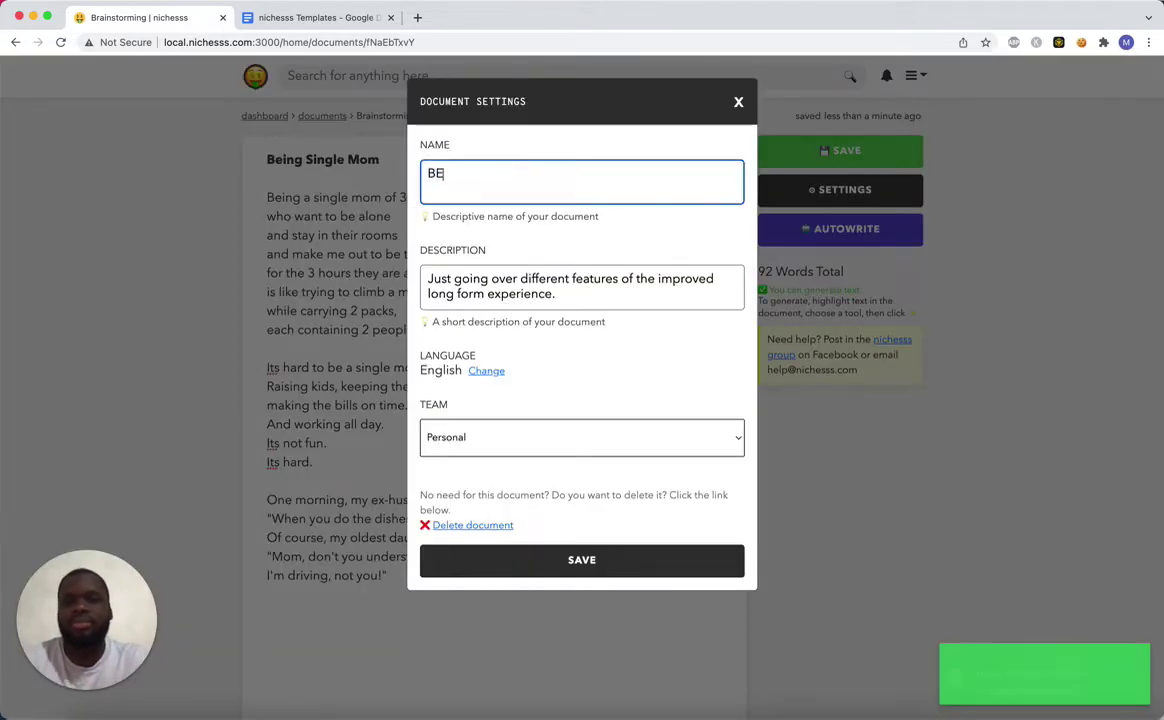
pyautogui.press('BackSpace')
pyautogui.press('BackSpace')
pyautogui.press('BackSpace')
pyautogui.press('BackSpace')
pyautogui.write('eing a S')
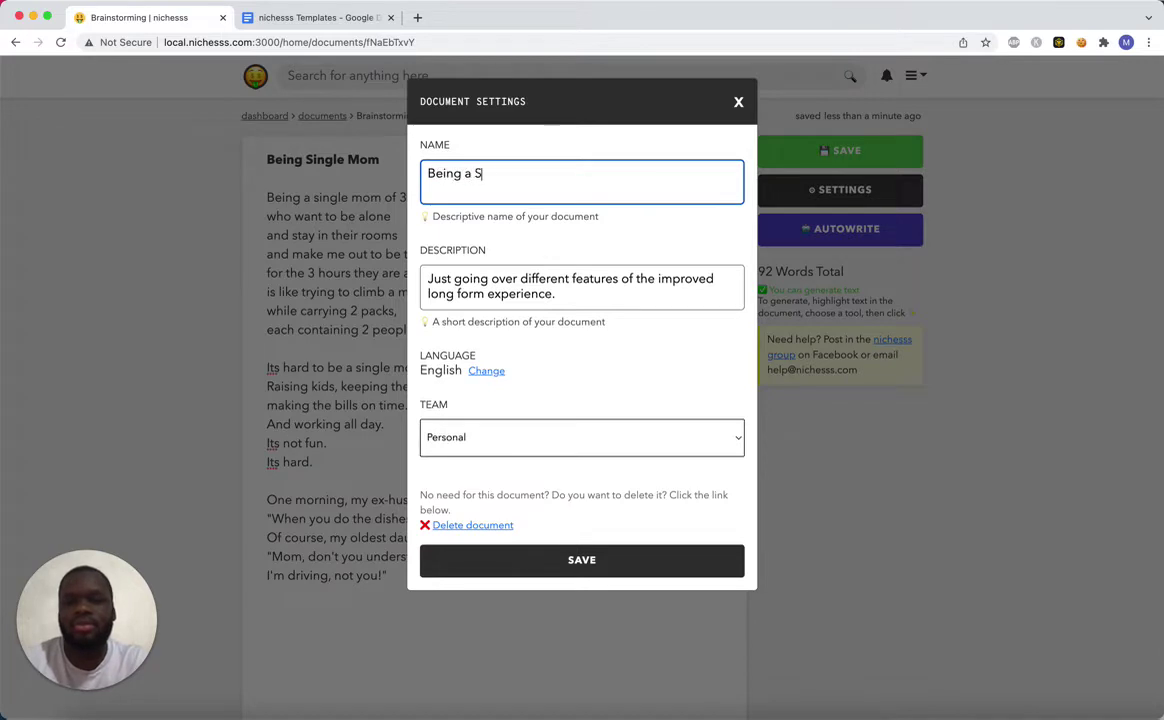
pyautogui.write('ingle Mom Poem')
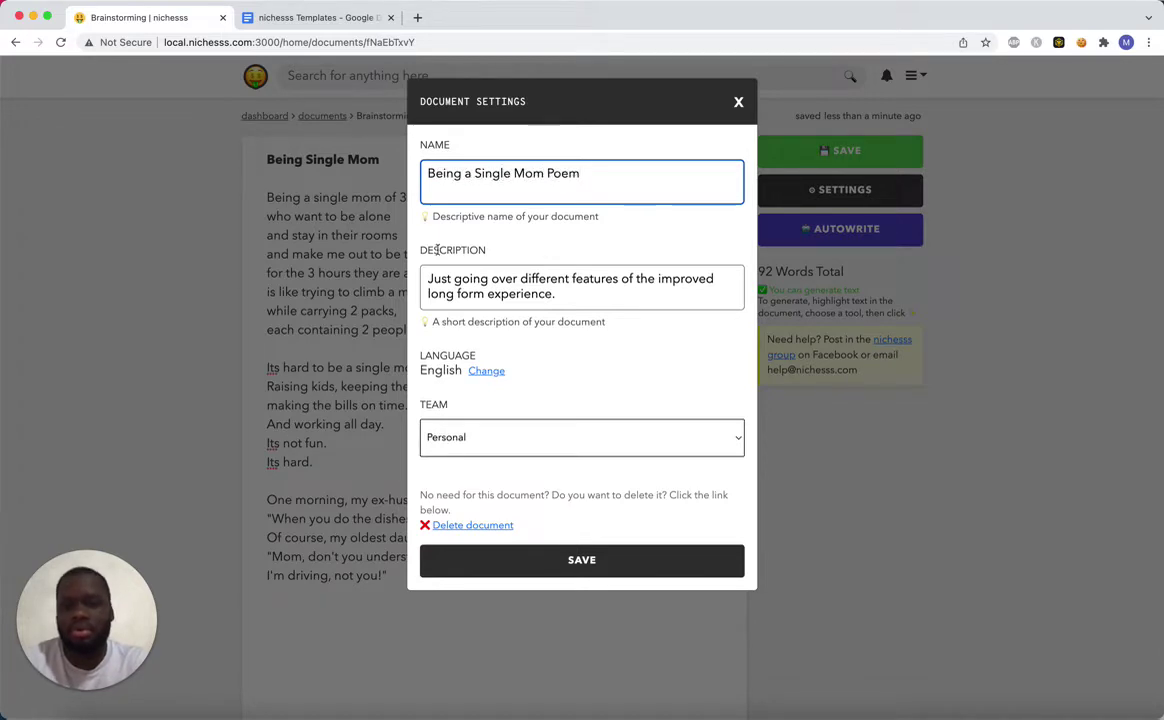
# Set the document description to "A poem about being a single mom", then save the settings and the document.
pyautogui.press('Tab')
pyautogui.write('A peom')
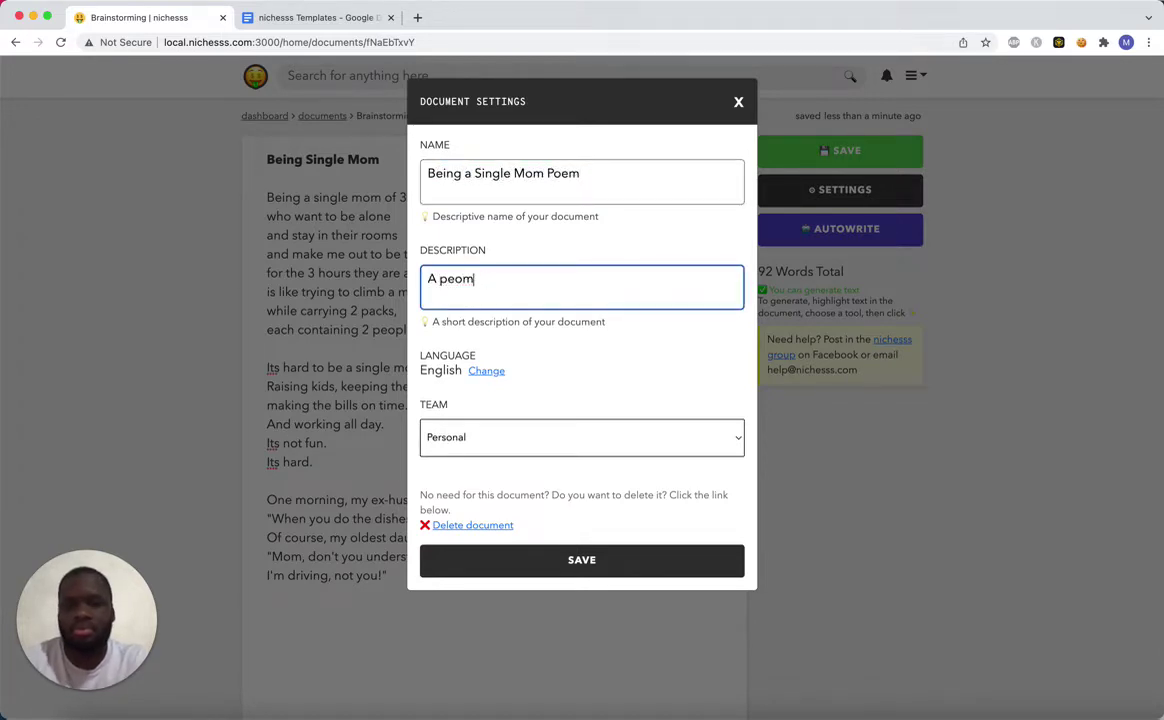
pyautogui.press('BackSpace')
pyautogui.press('BackSpace')
pyautogui.press('BackSpace')
pyautogui.write('oem about ')
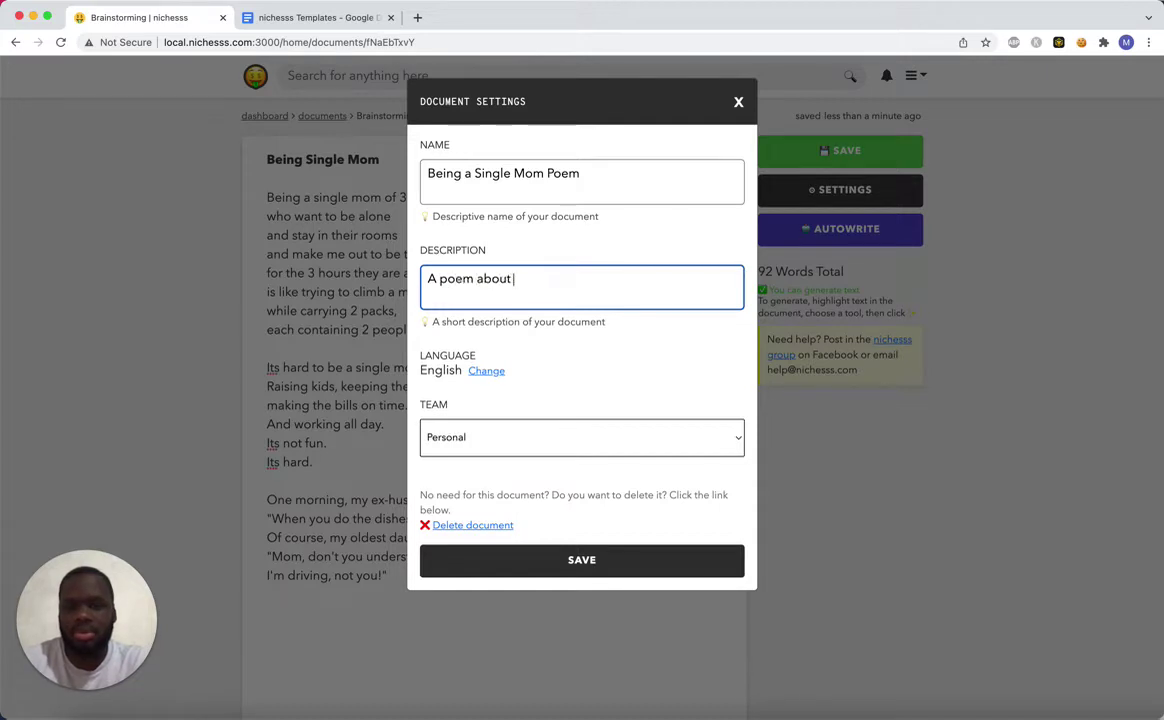
pyautogui.write('being a single mom')
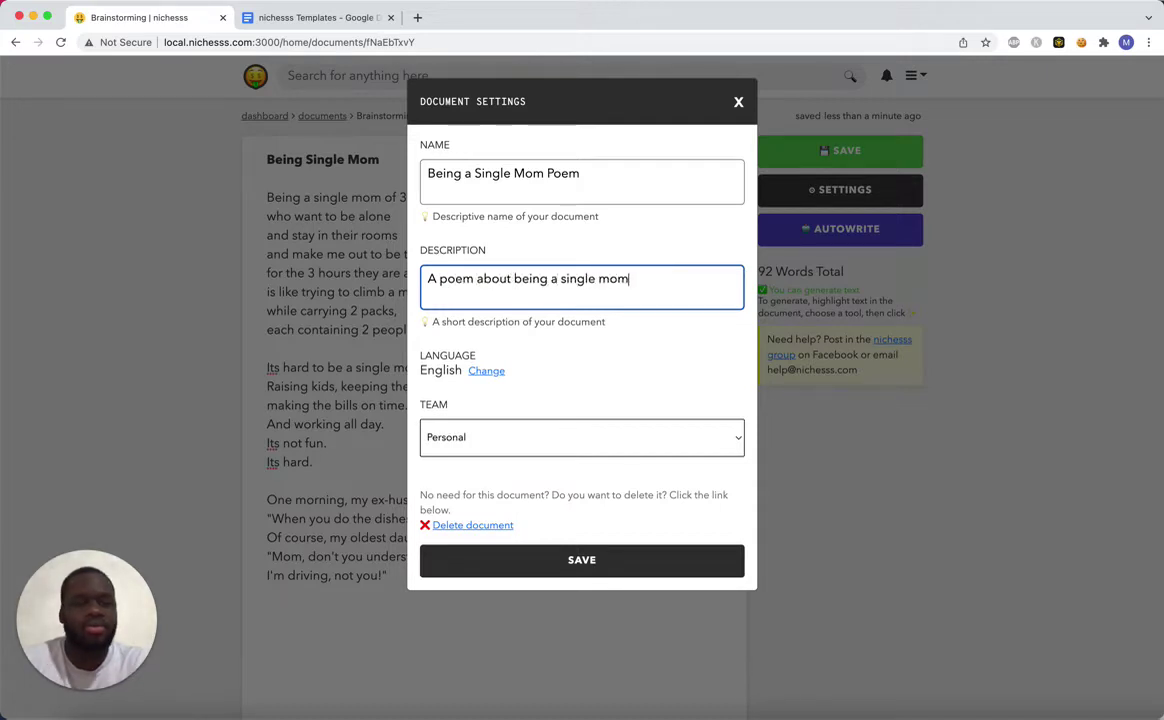
pyautogui.click(659, 560)
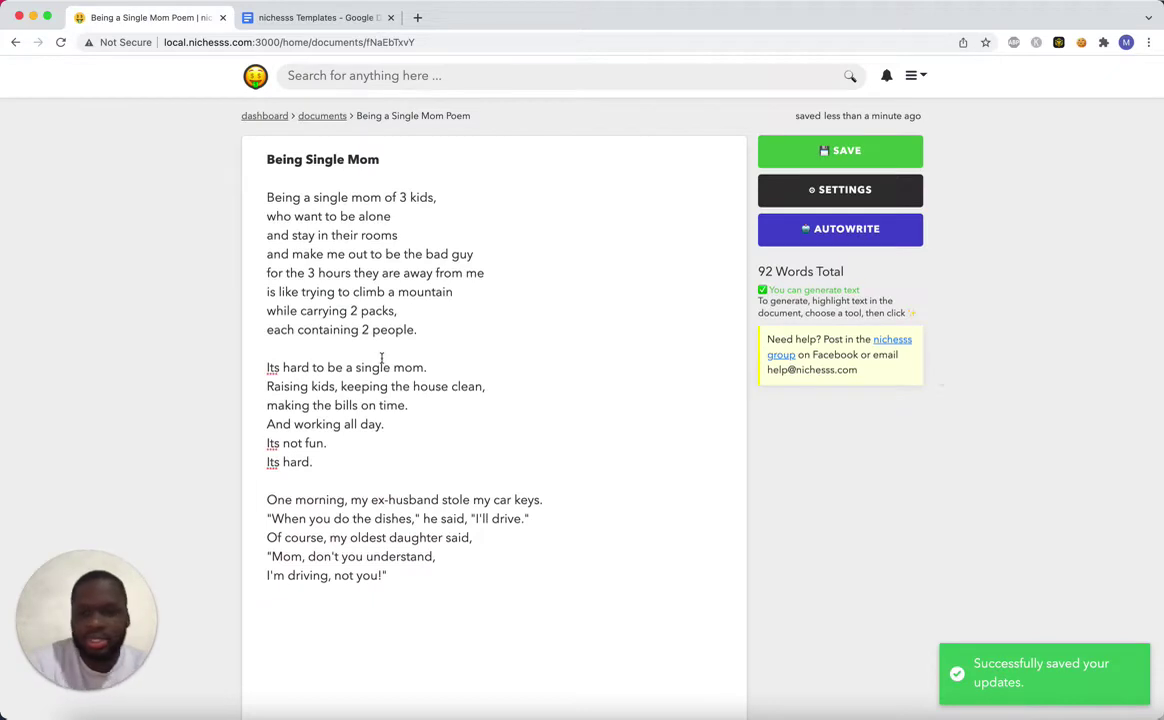
pyautogui.click(333, 479)
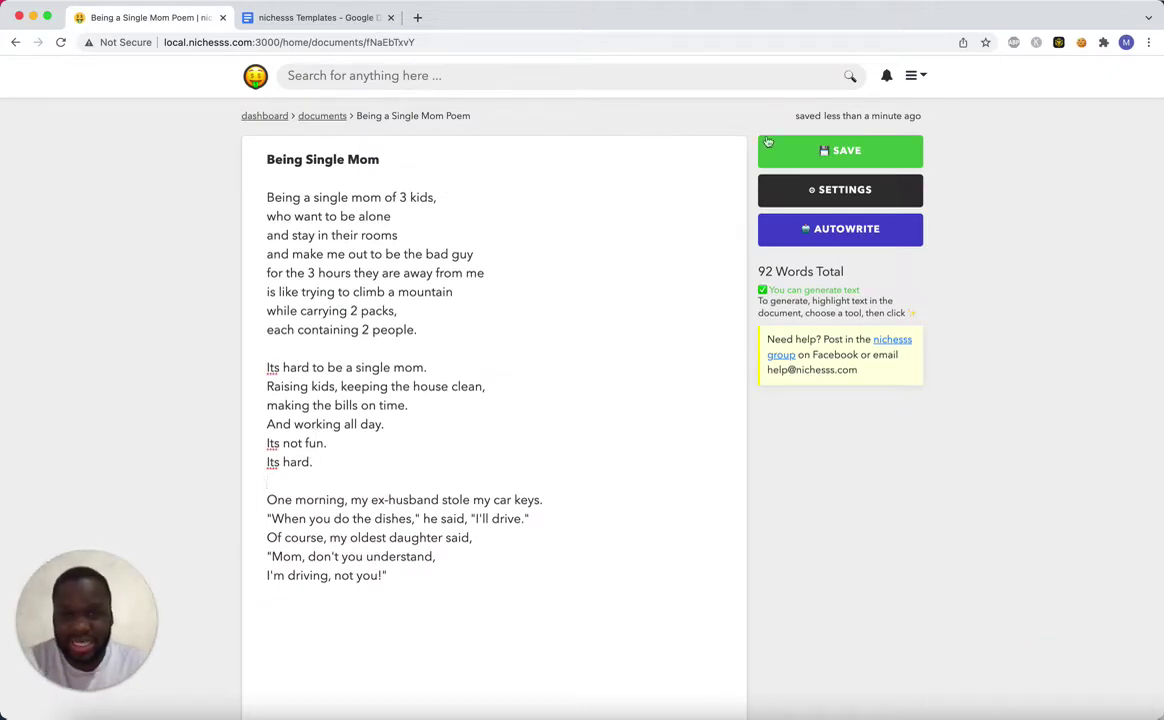
pyautogui.click(790, 146)
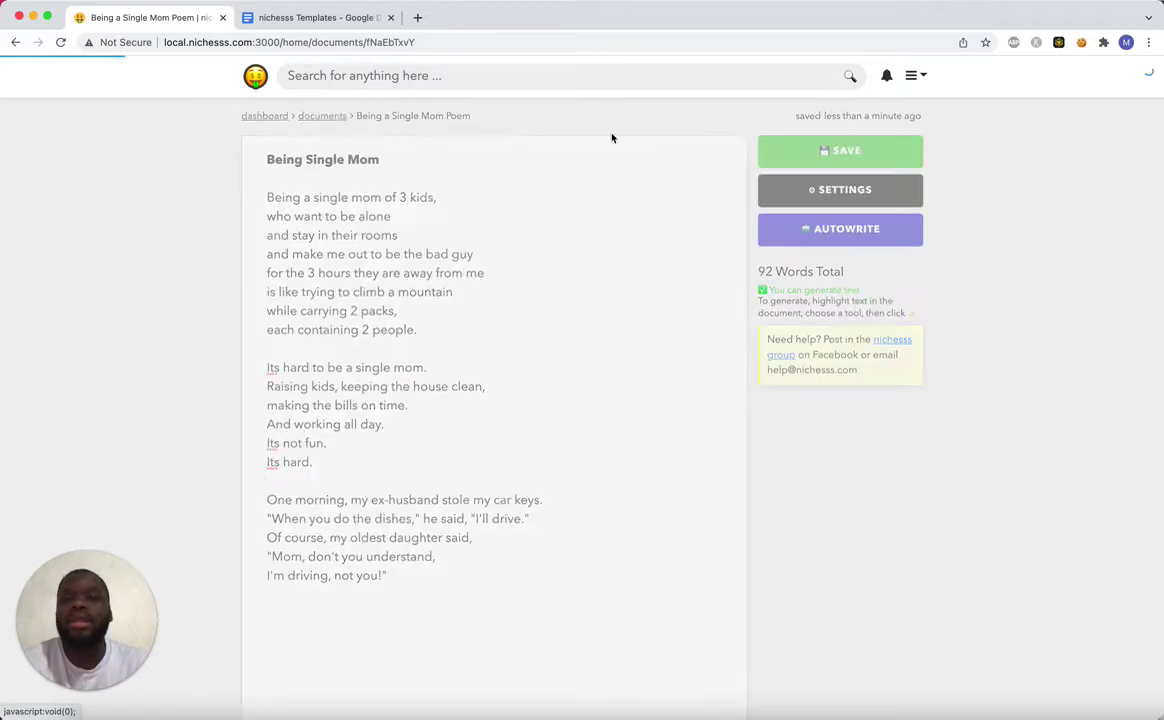
# Copy the four-line Poem template from the Google Docs templates file and replace the entire nichesss document content with it.
pyautogui.click(320, 18)
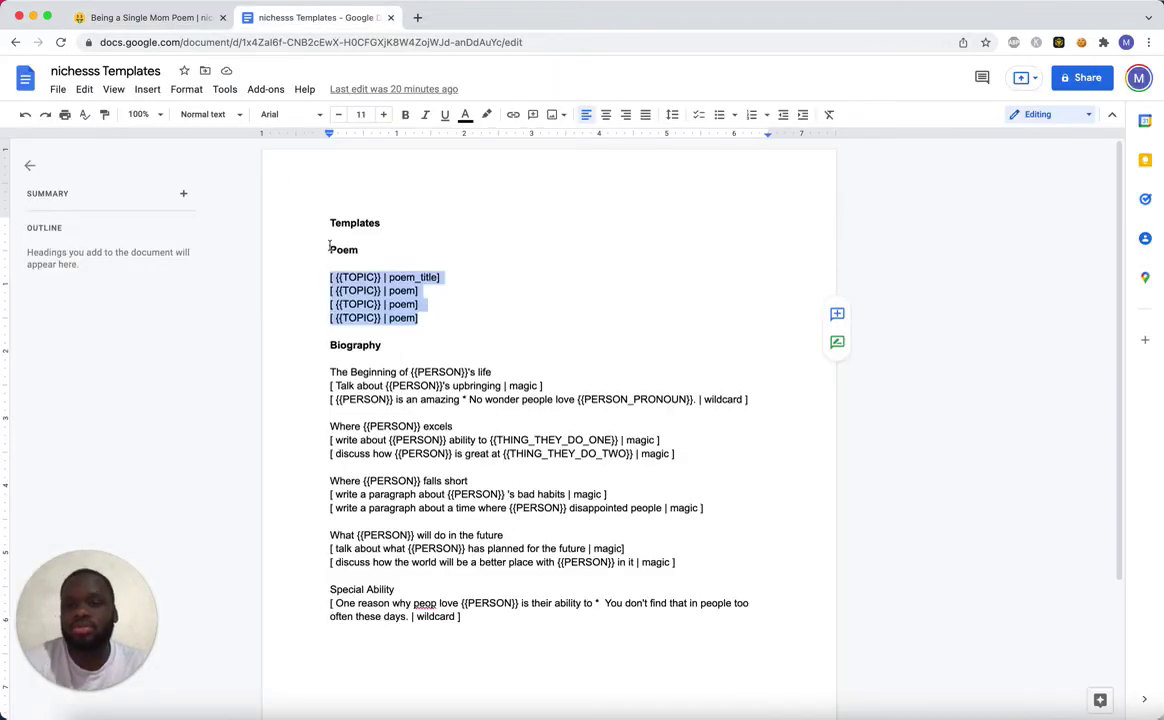
pyautogui.moveTo(425, 316); pyautogui.dragTo(327, 278)
pyautogui.hotkey('ctrl', 'c')
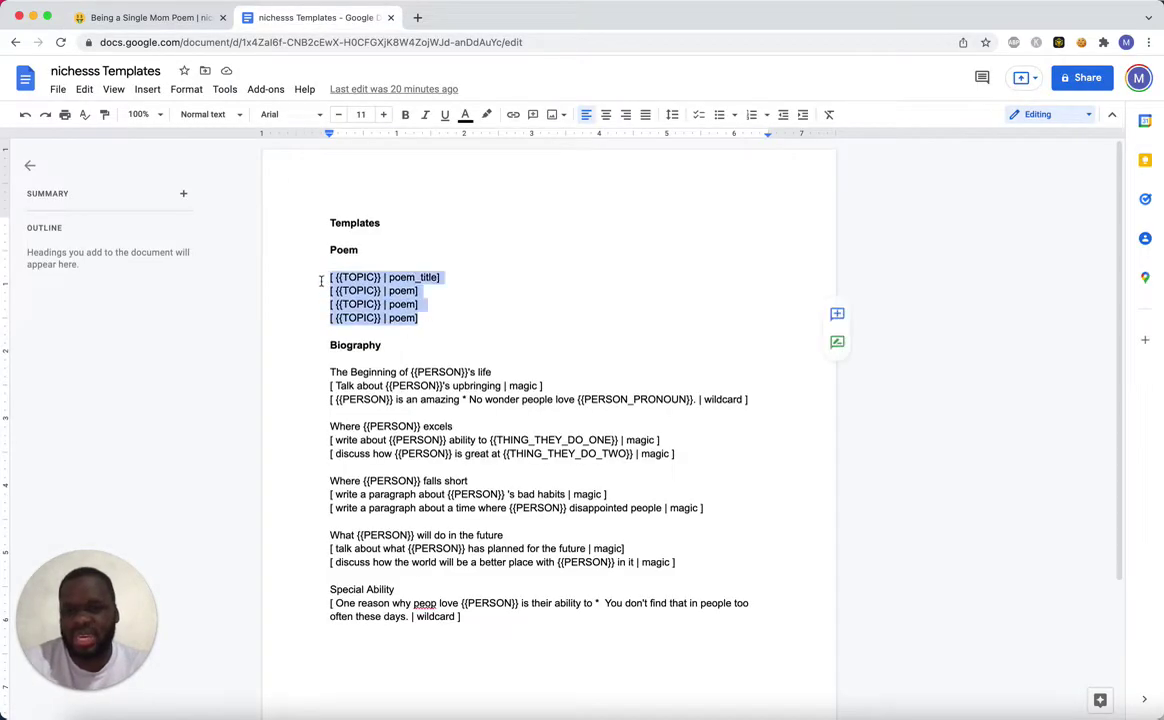
pyautogui.click(150, 18)
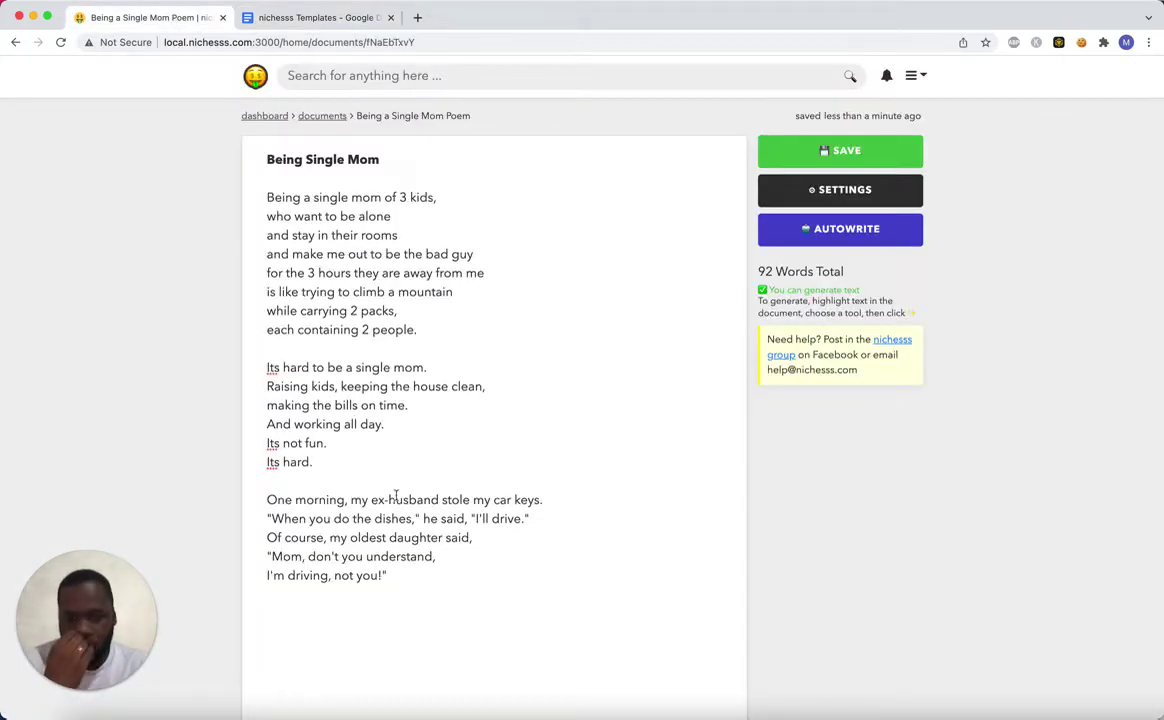
pyautogui.moveTo(428, 588); pyautogui.dragTo(242, 130)
pyautogui.hotkey('ctrl', 'v')
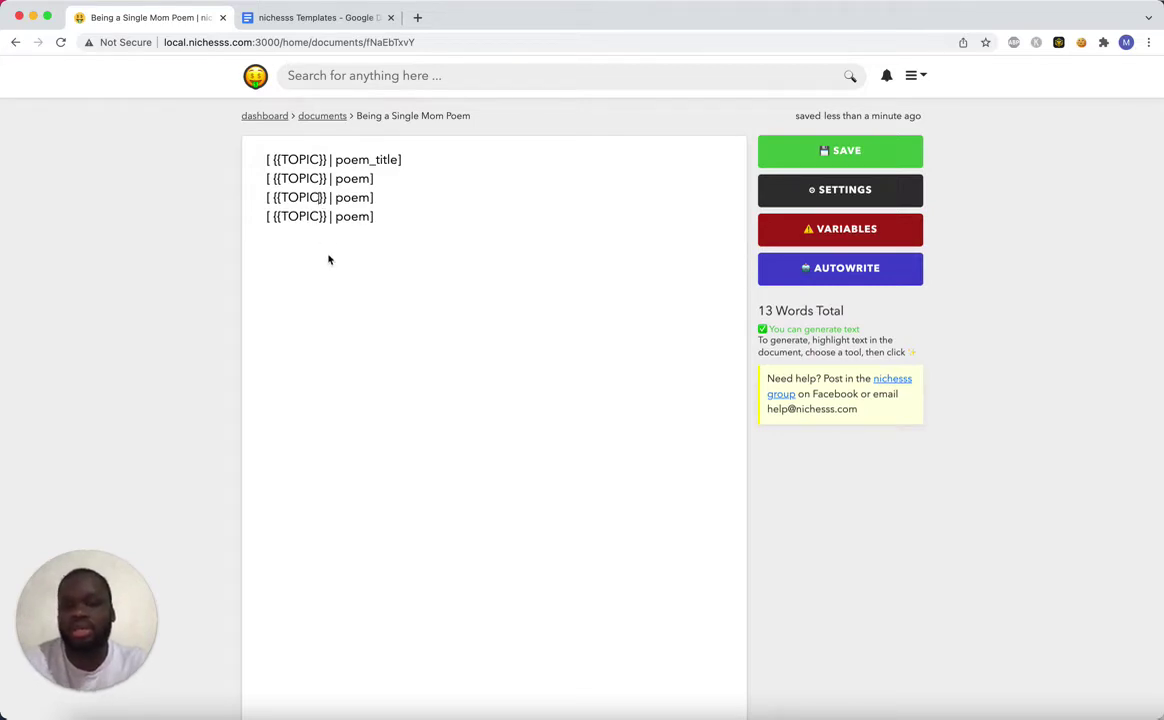
# Rename the variable in the second poem prompt to {{TOPIC_2}} and check the document's variable fields without applying values.
pyautogui.click(320, 197)
pyautogui.write('_2')
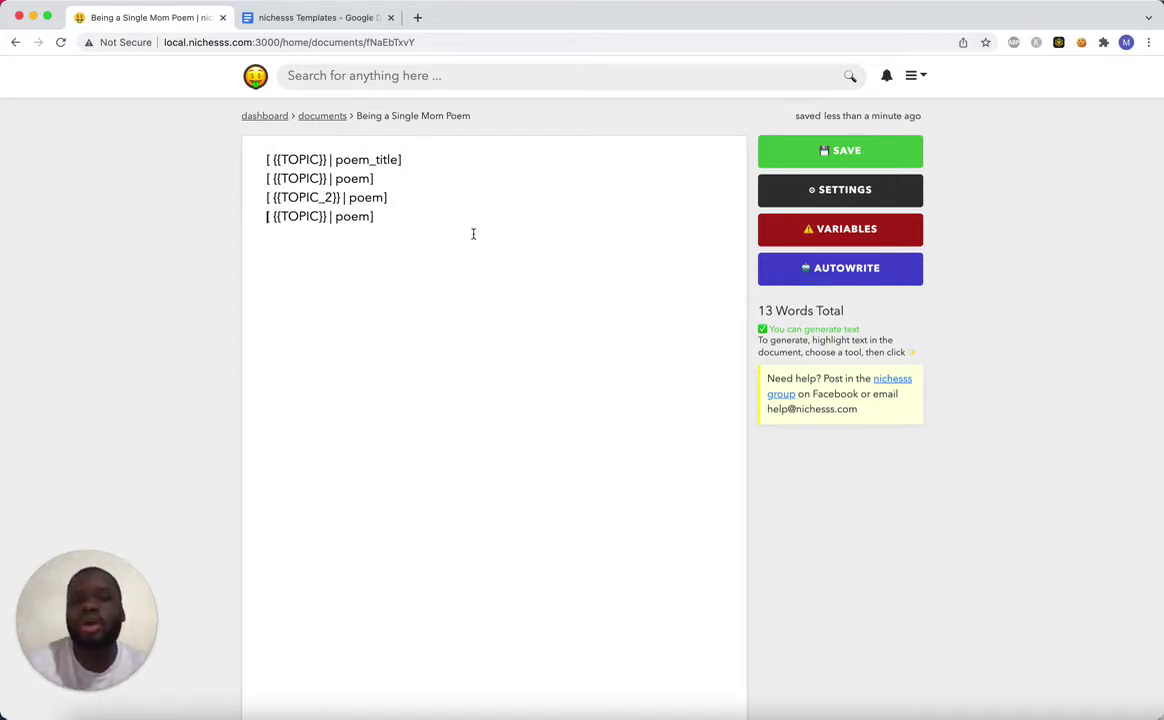
pyautogui.click(762, 215)
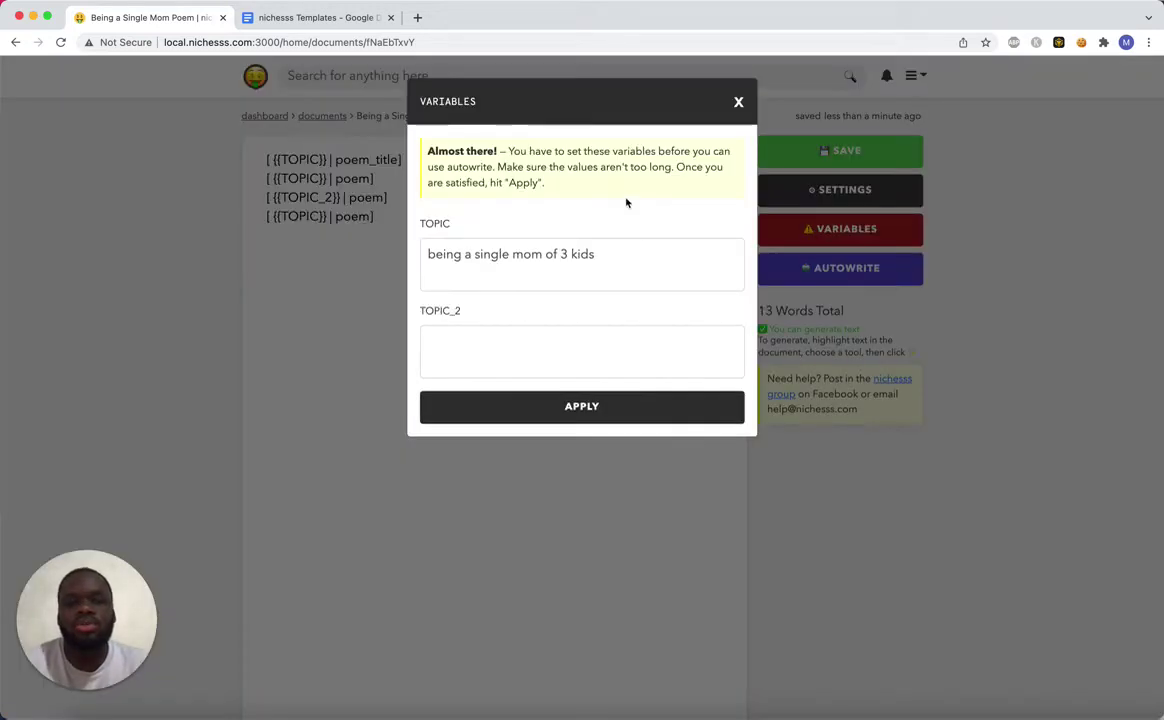
pyautogui.click(738, 103)
# Replace {{TOPIC_2}} in the second poem prompt with the fixed topic "global warming" and check the document's variable fields without applying values.
pyautogui.moveTo(274, 197); pyautogui.dragTo(342, 197)
pyautogui.press('BackSpace')
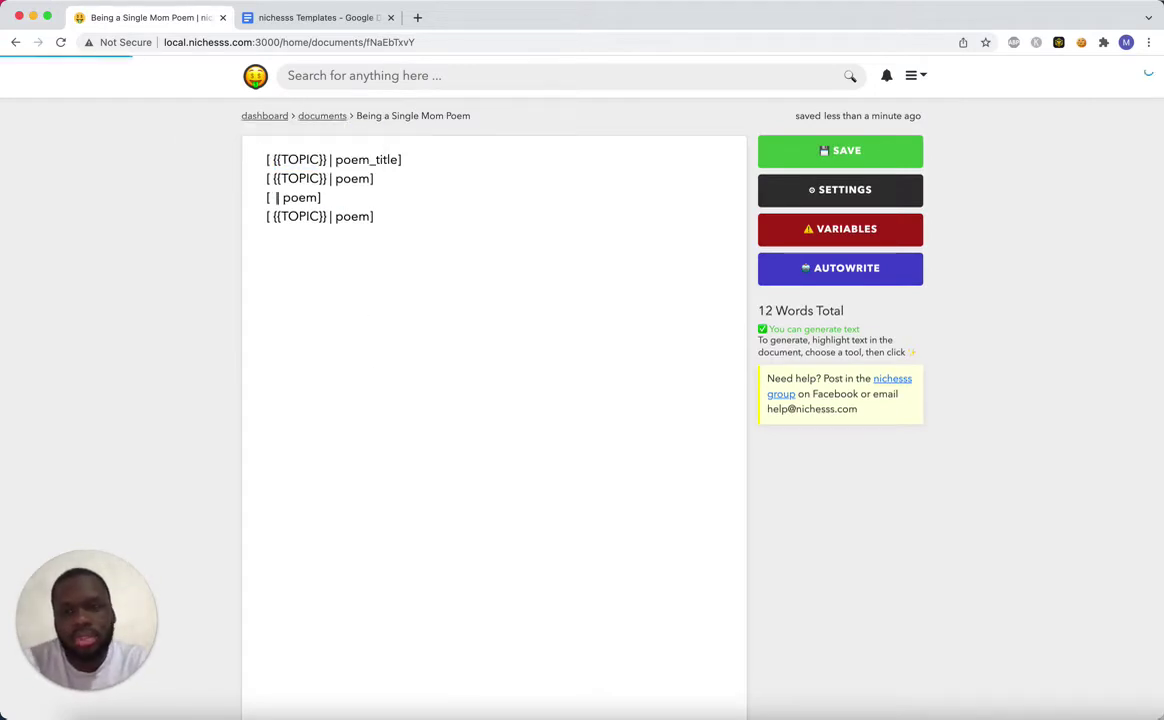
pyautogui.write('wr')
pyautogui.press('BackSpace')
pyautogui.press('BackSpace')
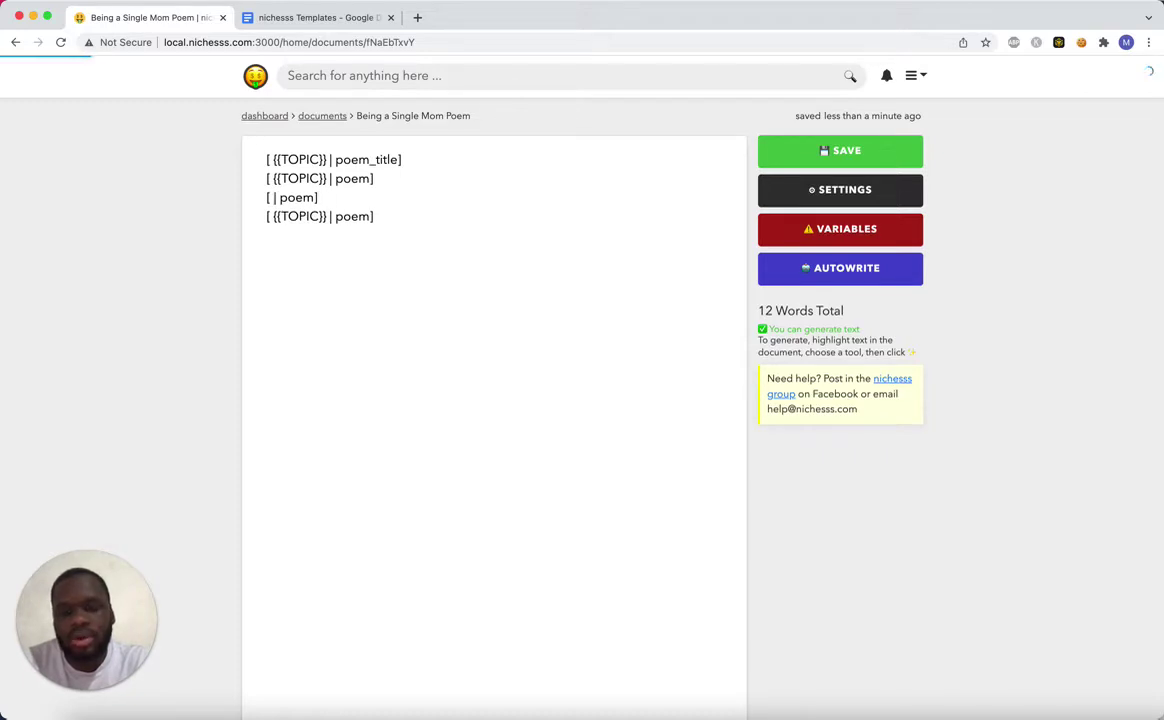
pyautogui.write('global warming')
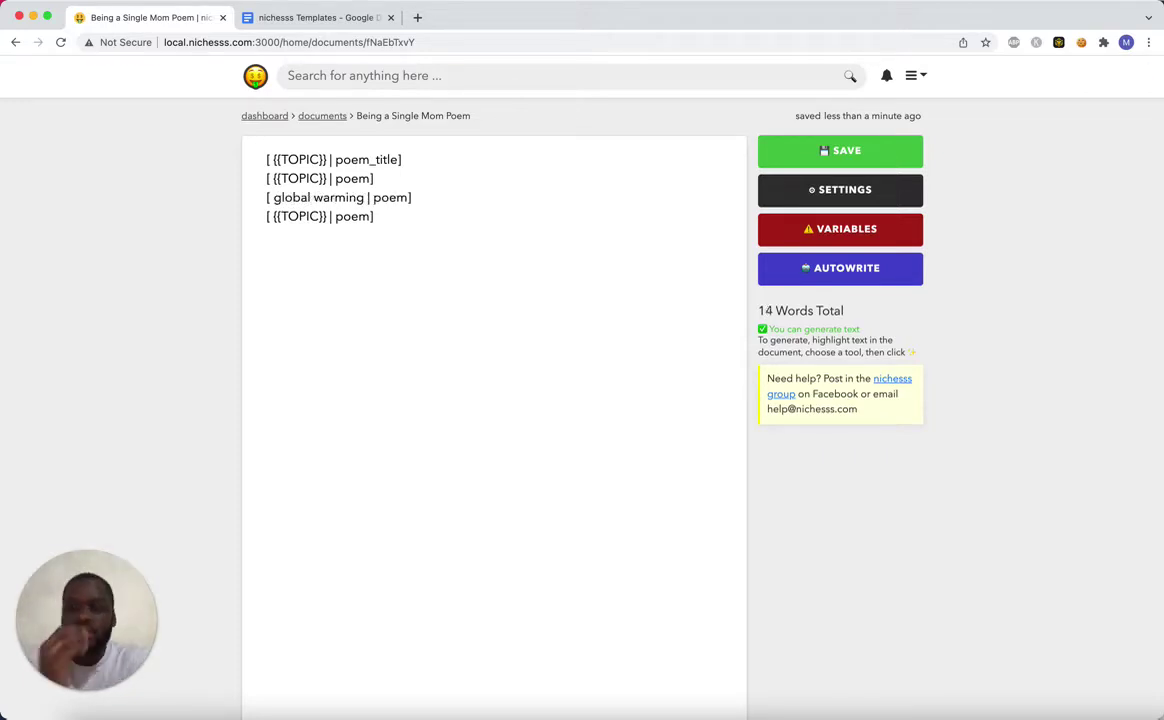
pyautogui.click(876, 228)
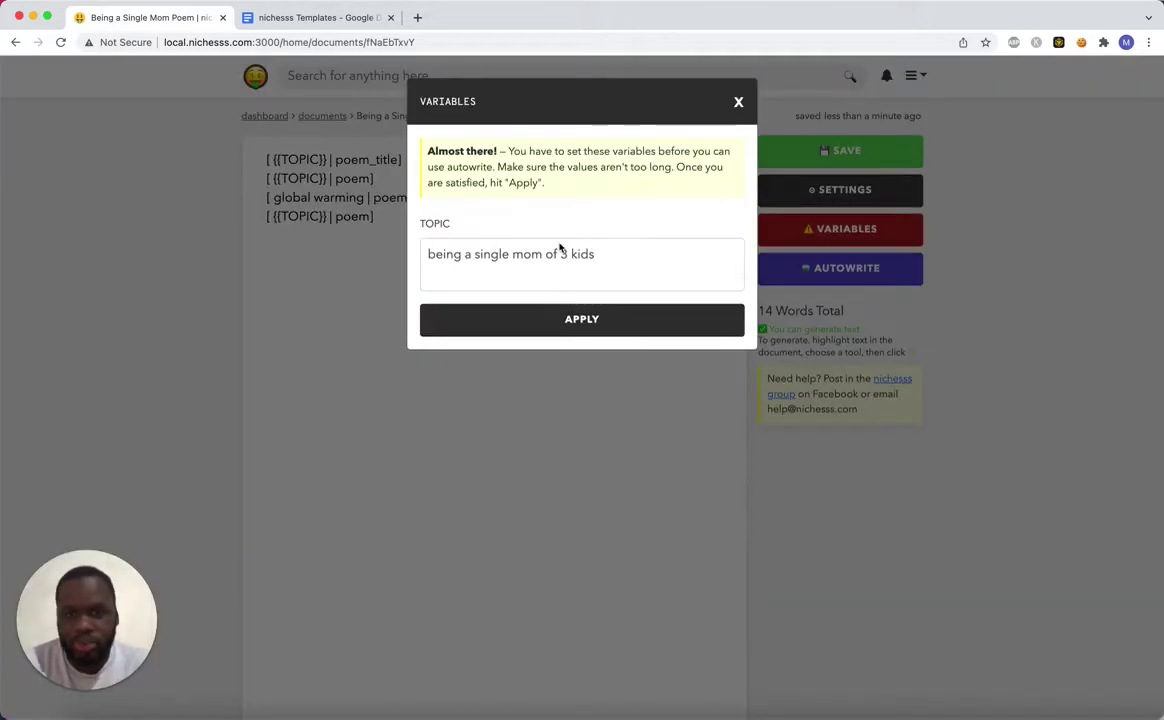
pyautogui.click(735, 102)
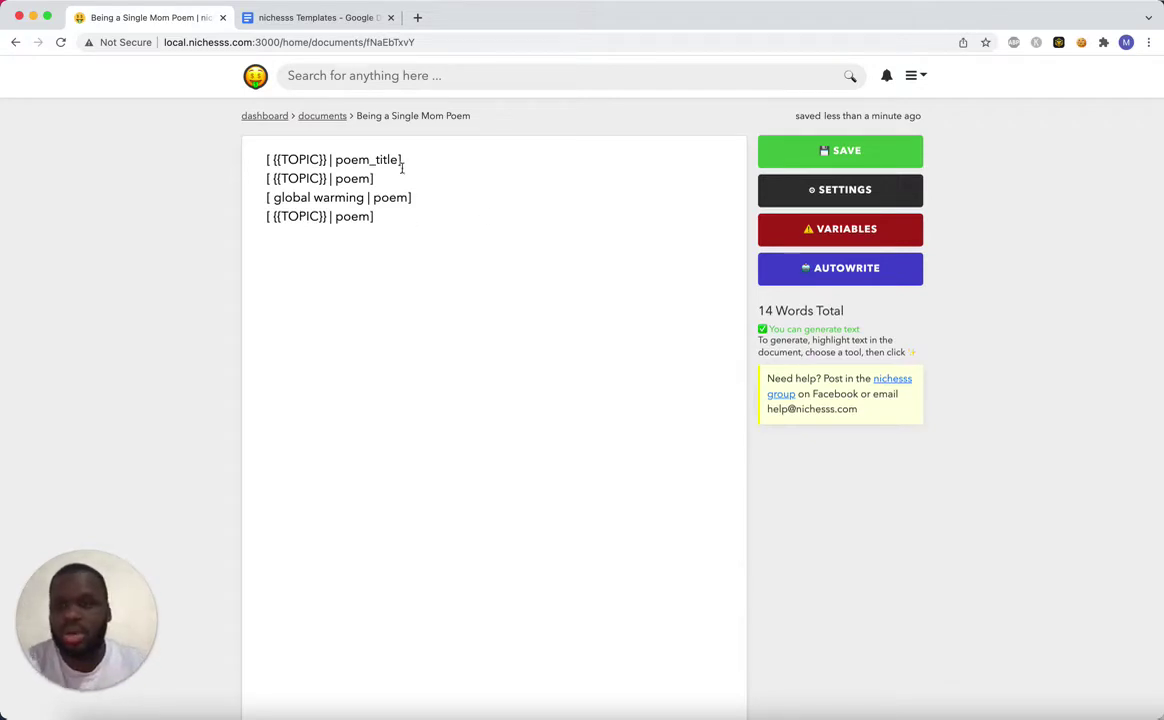
# Undo the template edits to restore the finished single-mom poem with its "ex-husband" wording, and save the document.
pyautogui.moveTo(403, 229); pyautogui.dragTo(223, 143)
pyautogui.press('BackSpace')
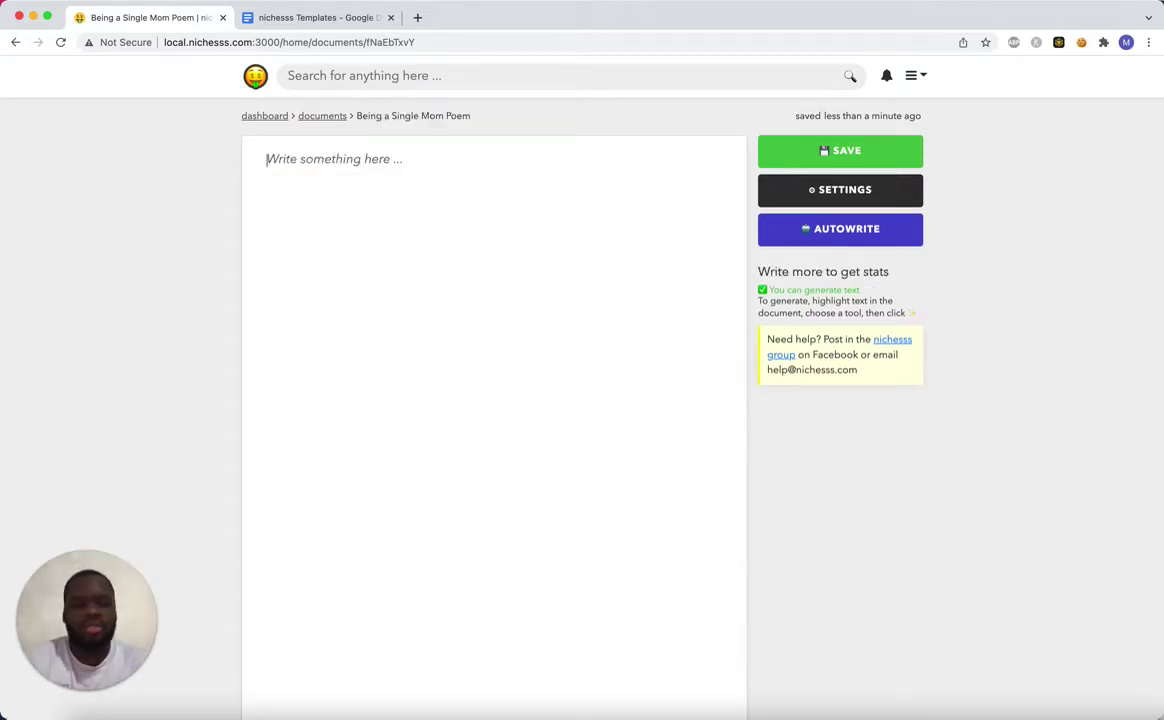
pyautogui.click(312, 116)
pyautogui.press('super+z')
pyautogui.press('super+z')
pyautogui.press('super+z')
pyautogui.press('super+z')
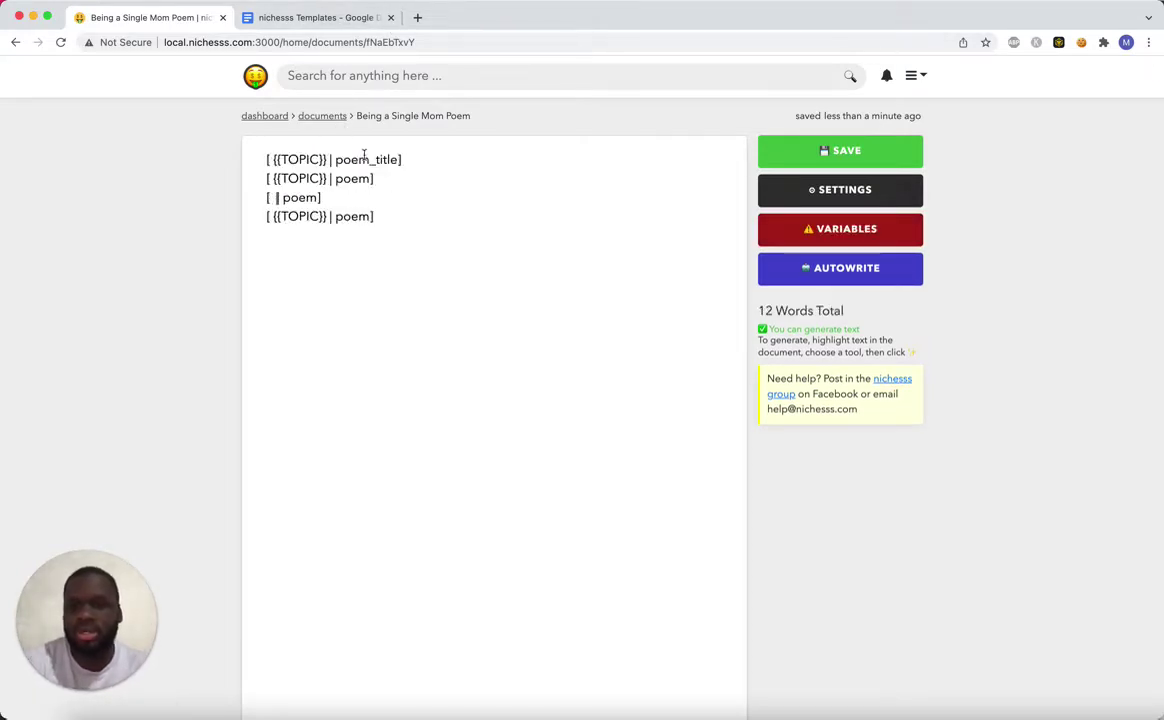
pyautogui.press('super+z')
pyautogui.press('super+z')
pyautogui.press('super+z')
pyautogui.press('super+z')
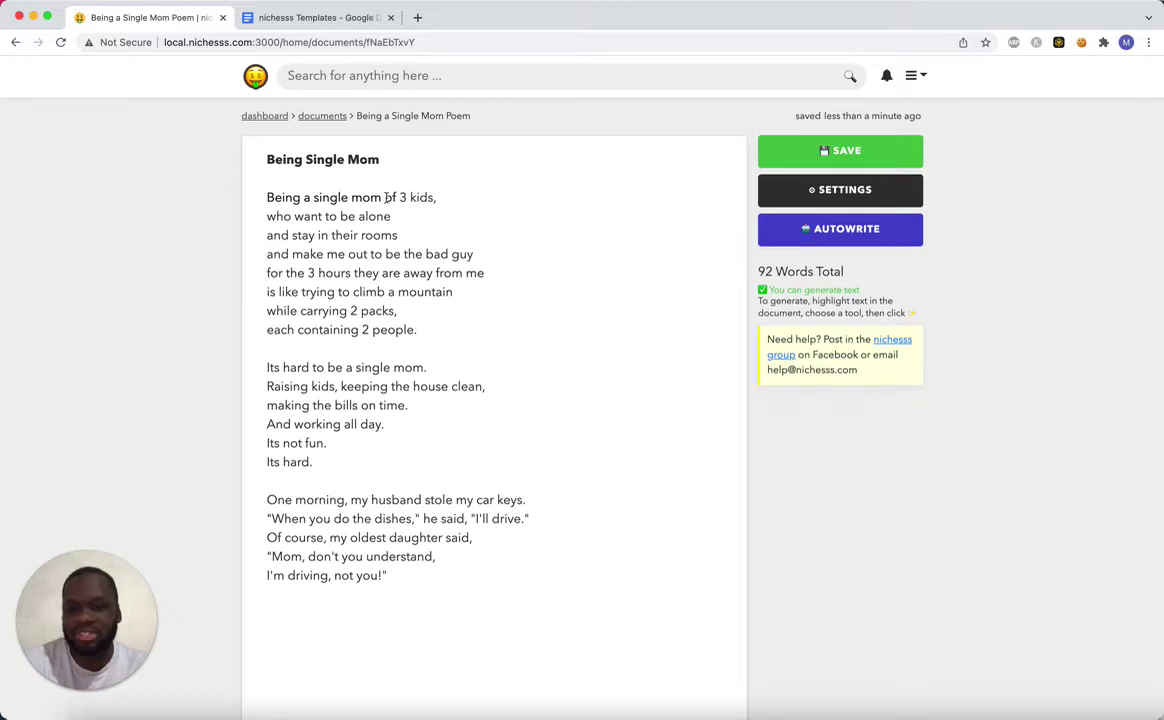
pyautogui.press('super+shift+z')
pyautogui.press('super+shift+z')
pyautogui.press('super+shift+z')
pyautogui.press('super+s')
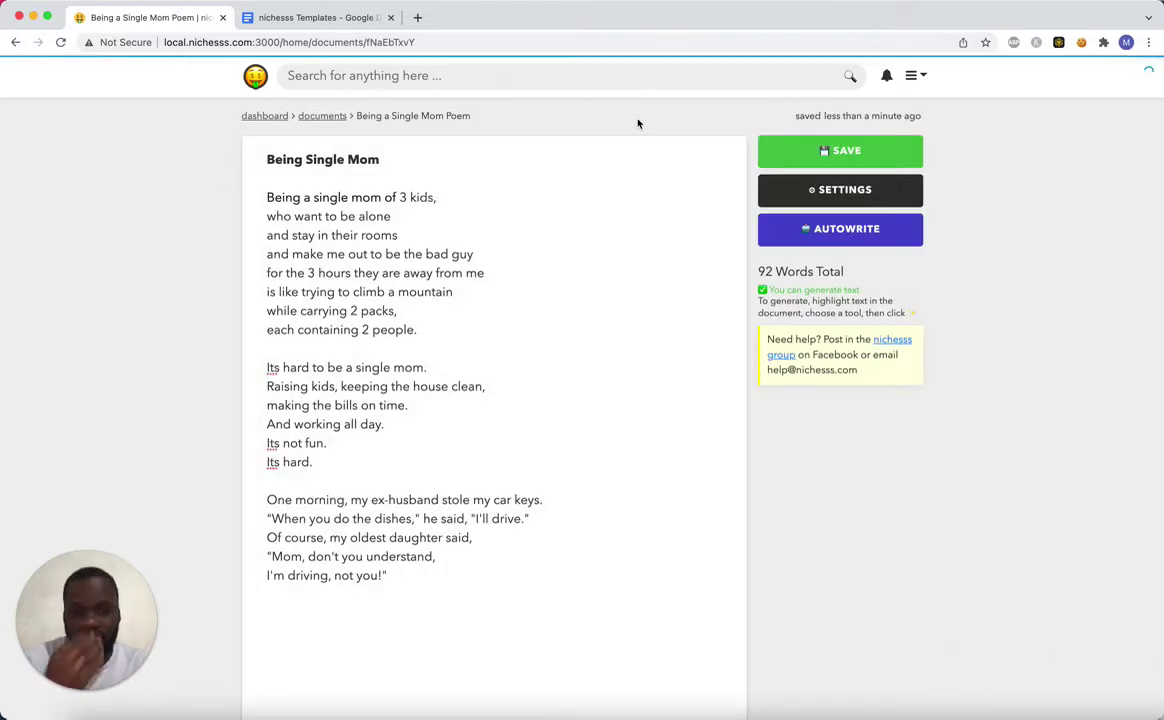
# Start a new document from the documents list and enter the name "brainstorming Autobiography".
pyautogui.click(314, 116)
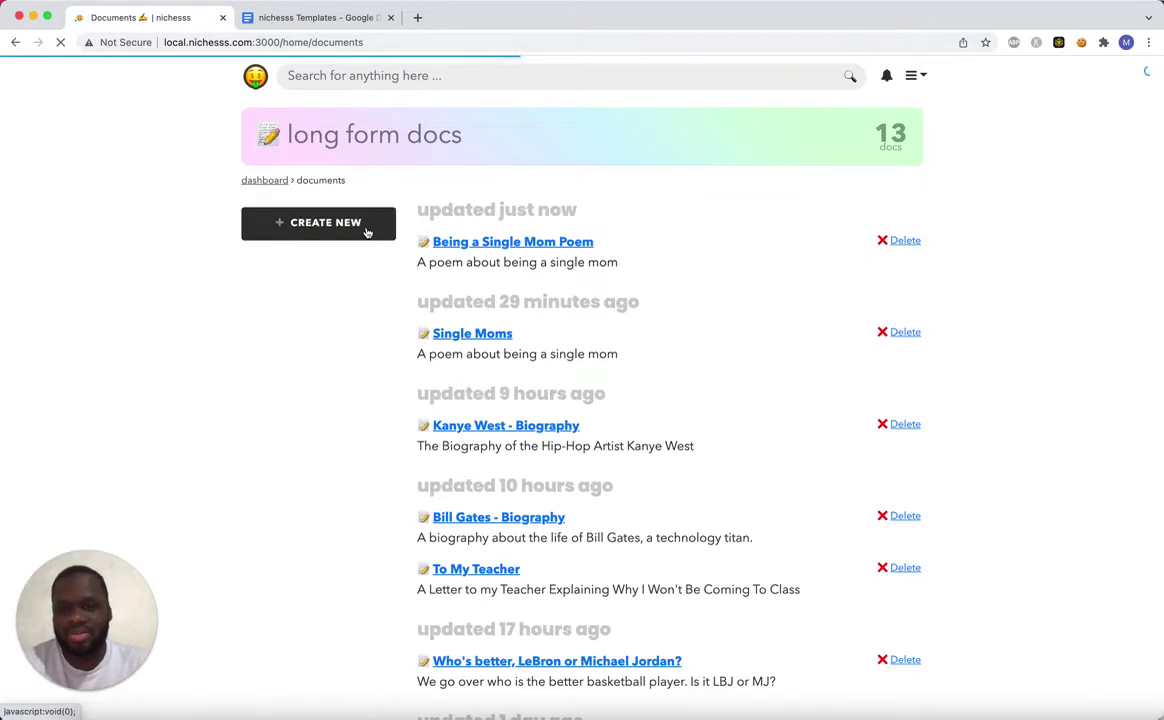
pyautogui.click(365, 226)
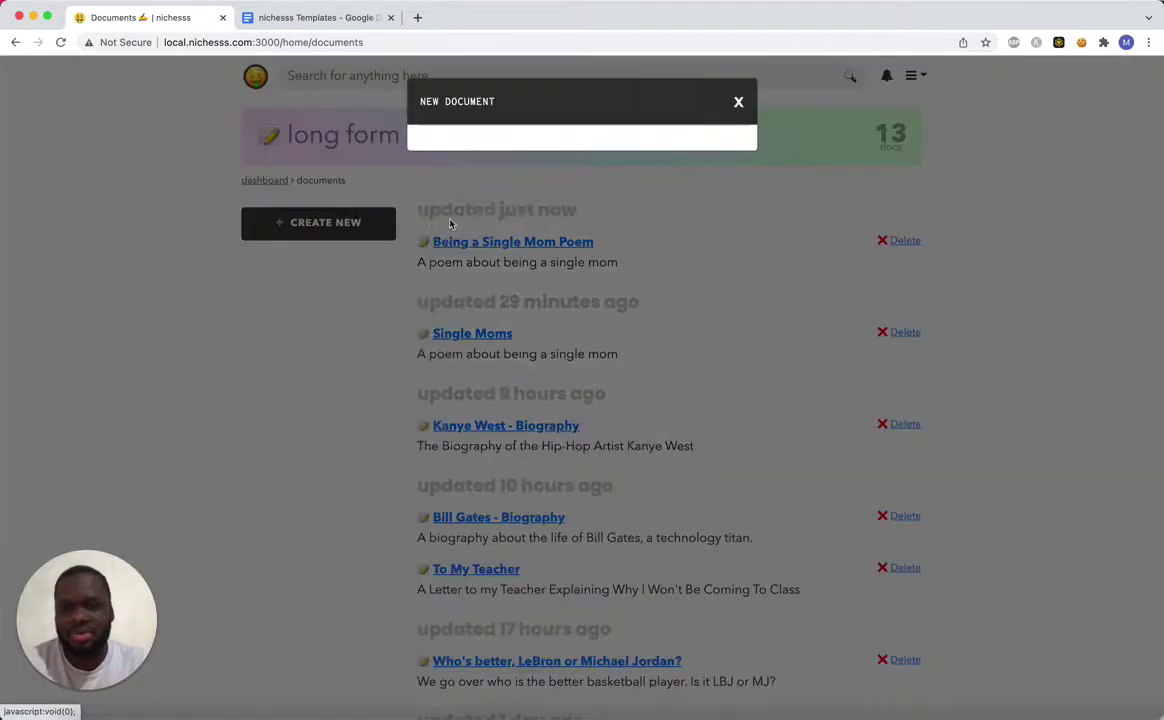
pyautogui.click(511, 198)
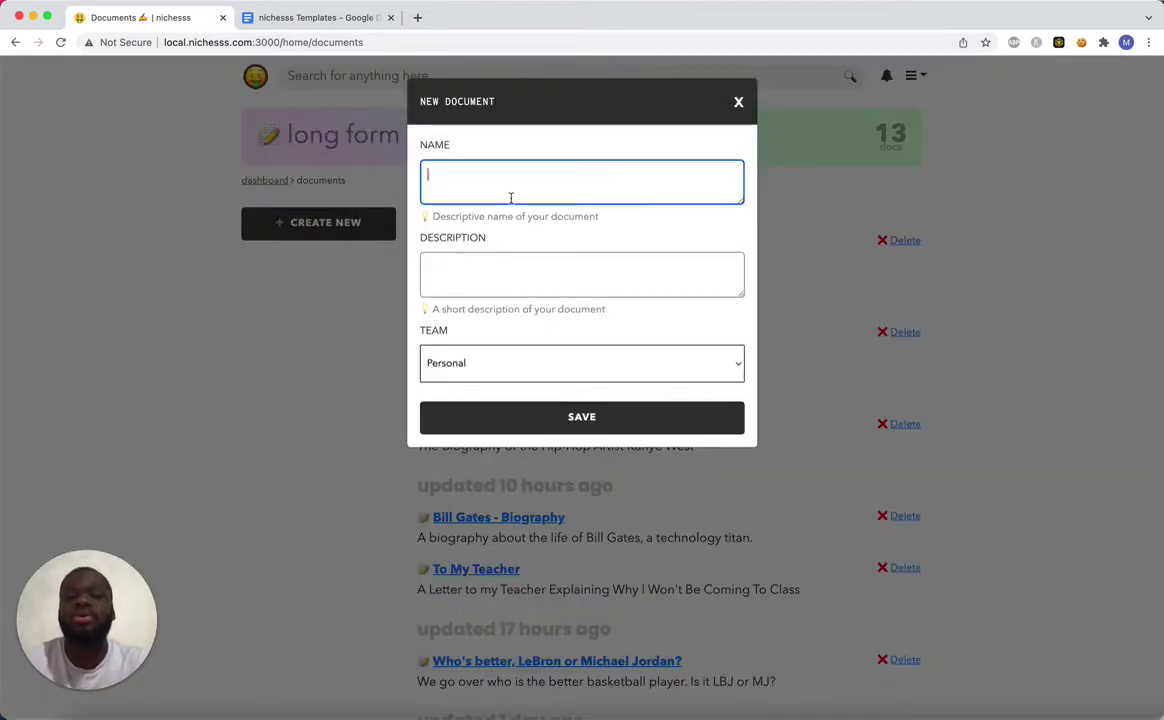
pyautogui.write('Au')
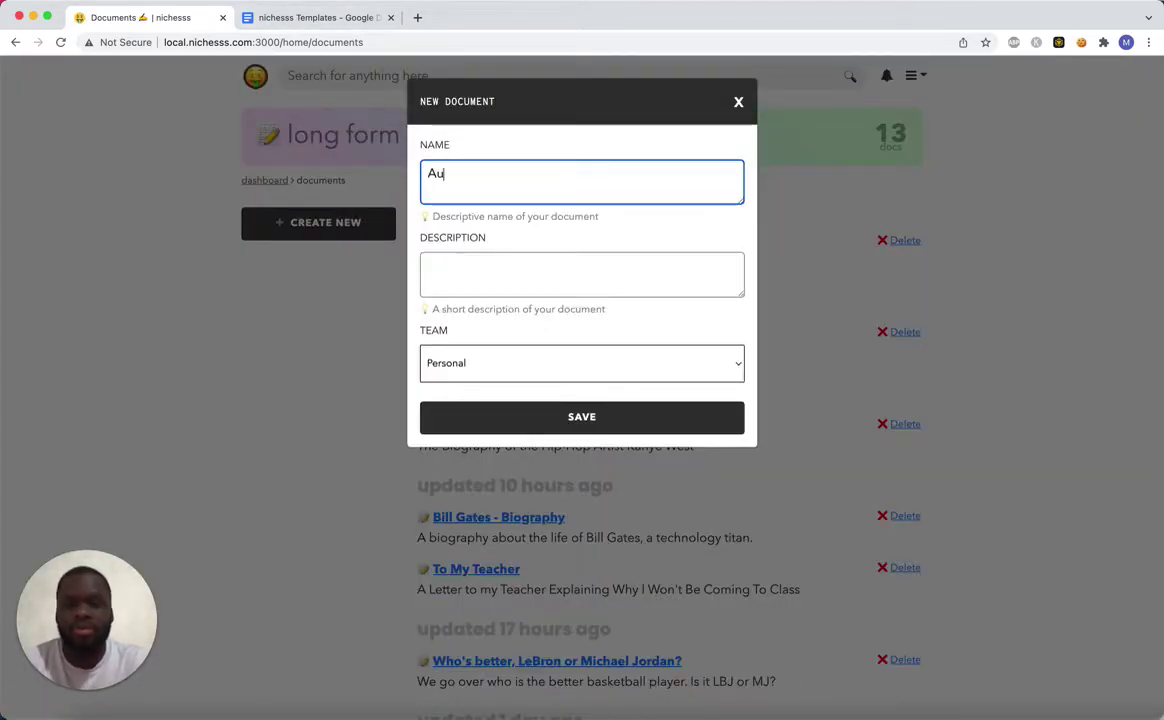
pyautogui.press('BackSpace')
pyautogui.press('BackSpace')
pyautogui.write('br')
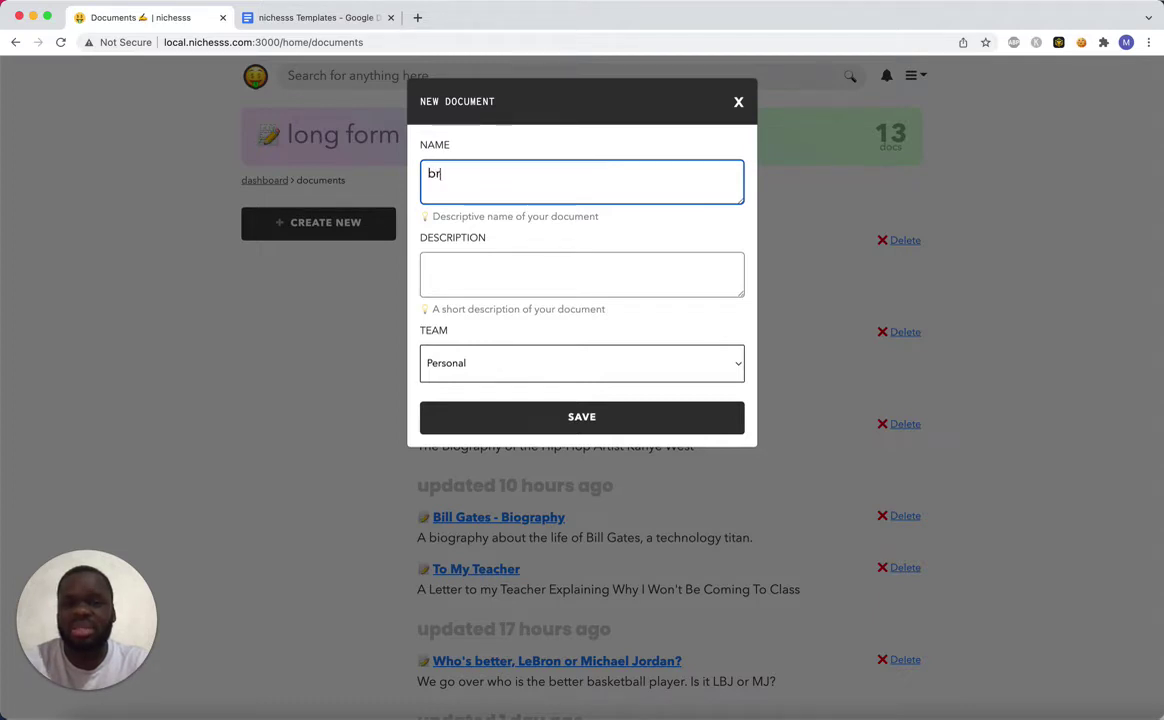
pyautogui.write('ainstorming Auto')
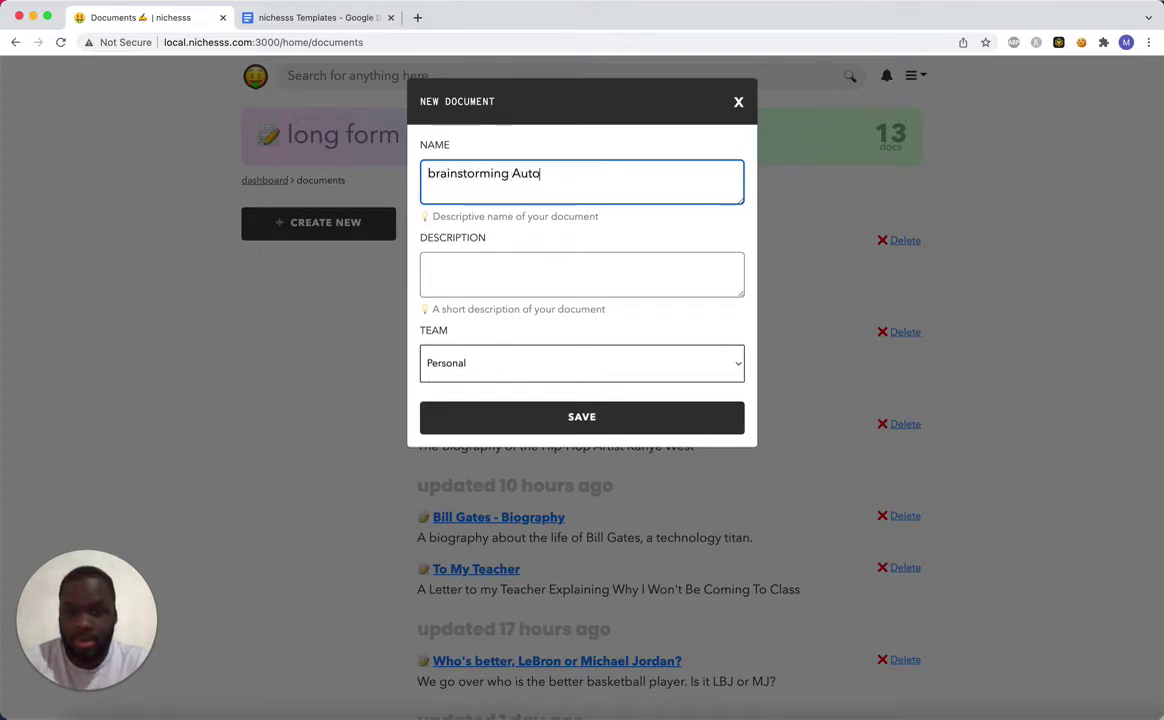
pyautogui.write('biography')
pyautogui.press('Tab')
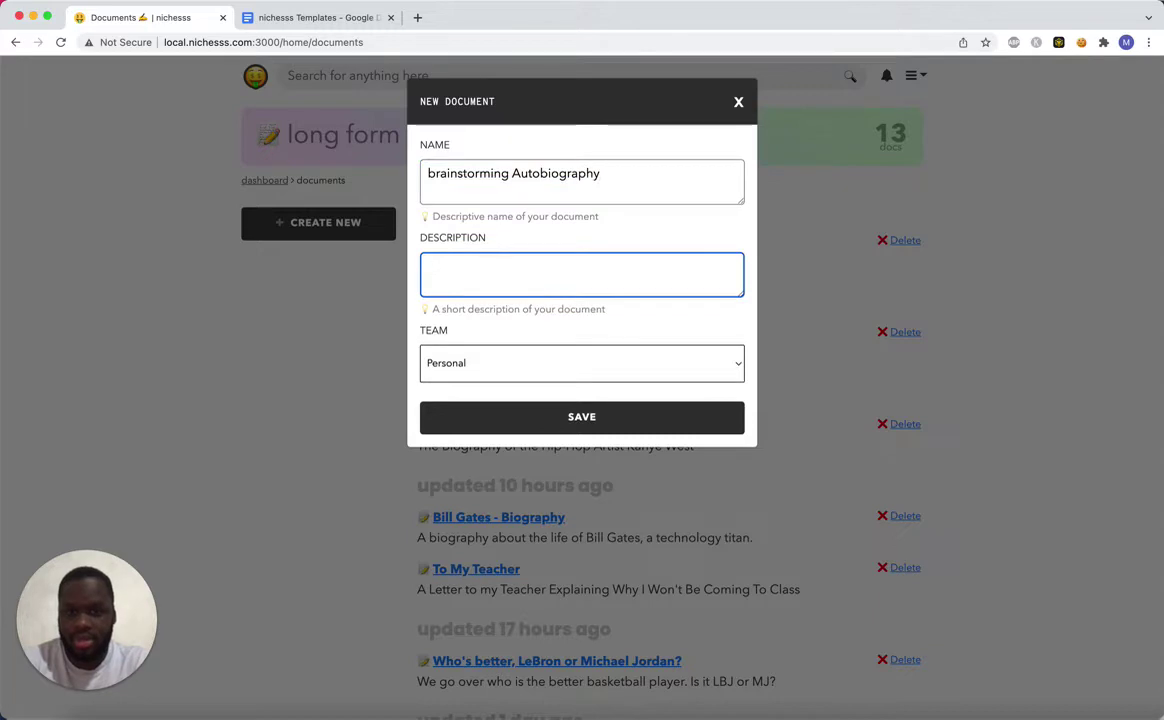
# Enter the new document's description as "We are going to talk about the life of a person".
pyautogui.write('Here we go over')
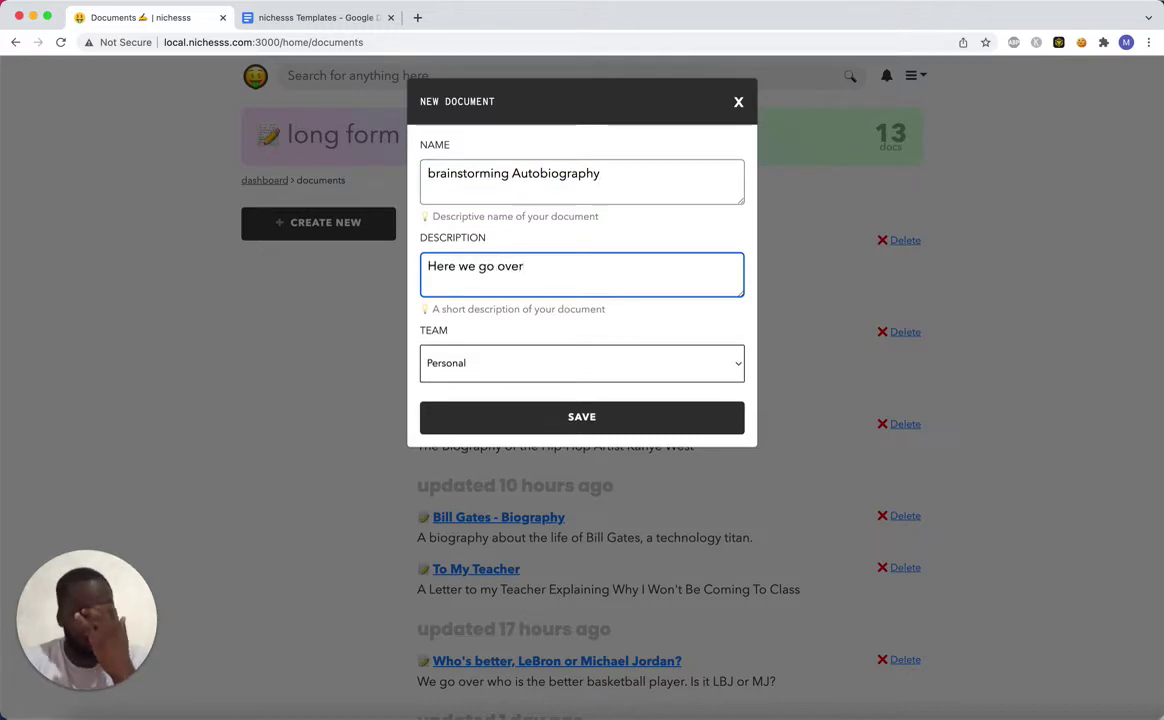
pyautogui.write(' t')
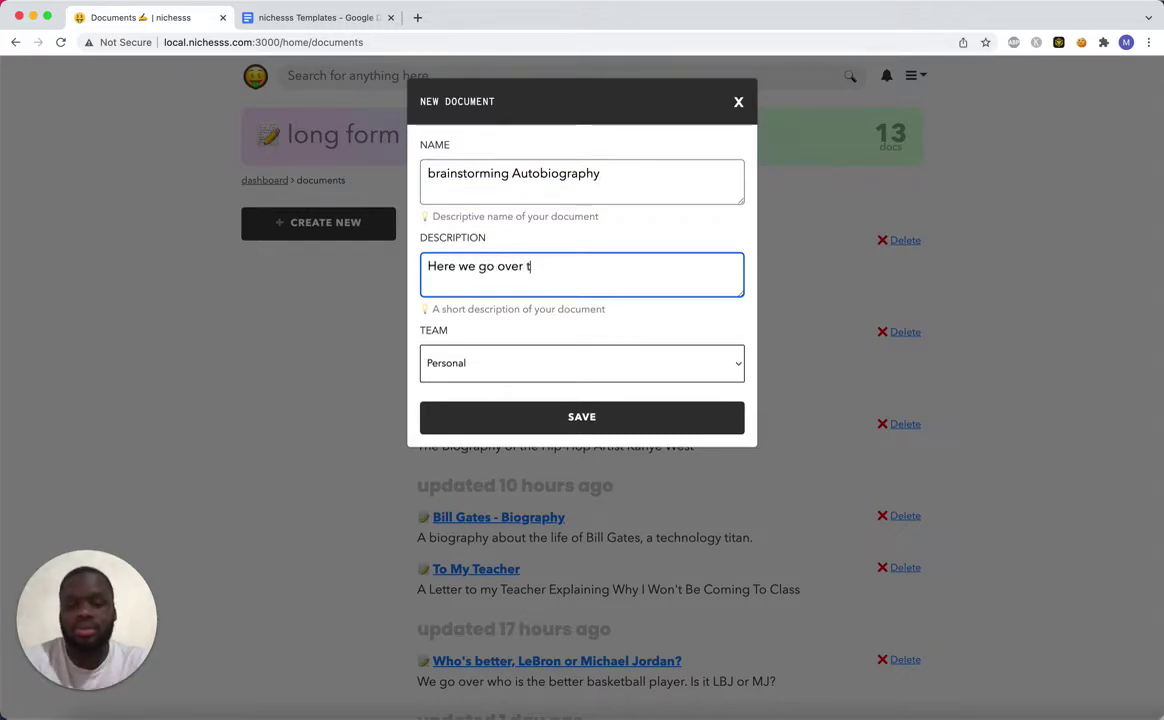
pyautogui.write('he Auto')
pyautogui.press('super+a')
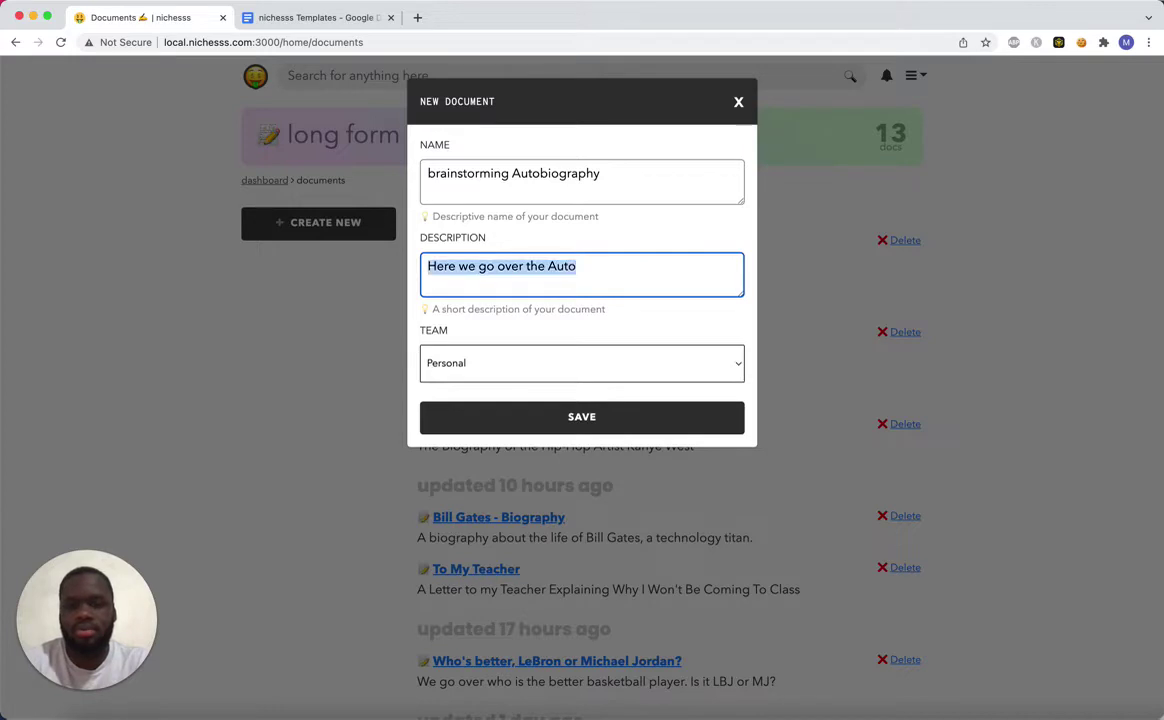
pyautogui.write('We are ')
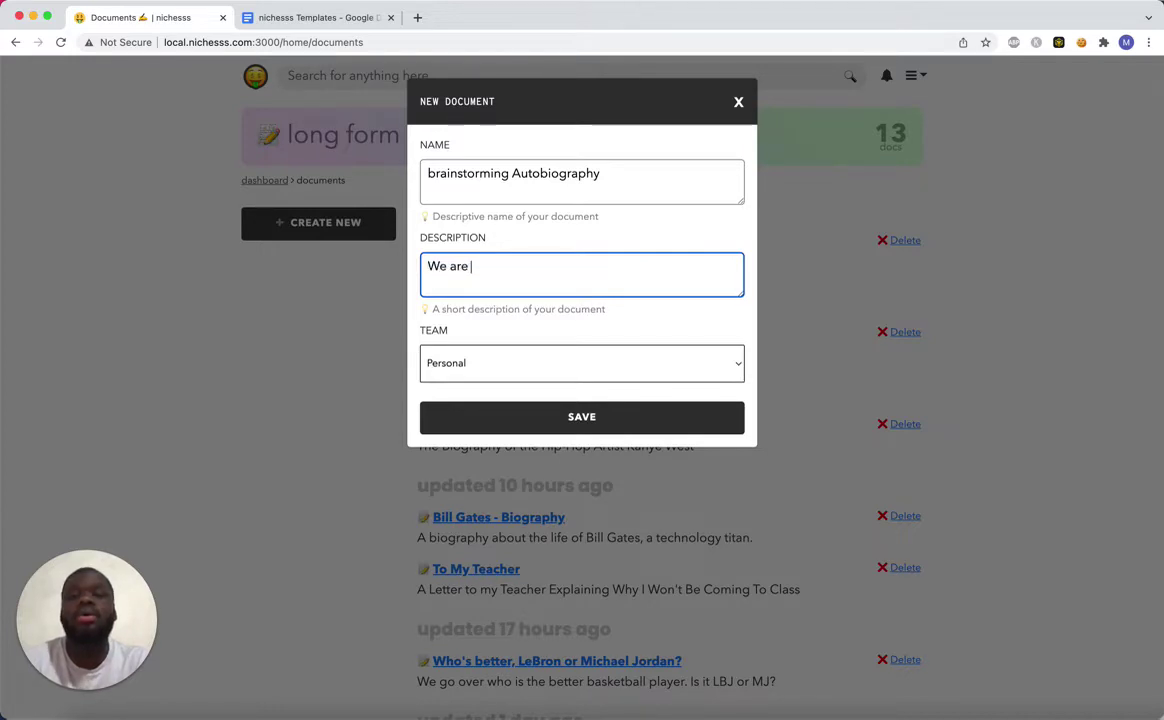
pyautogui.write('going to talk abou')
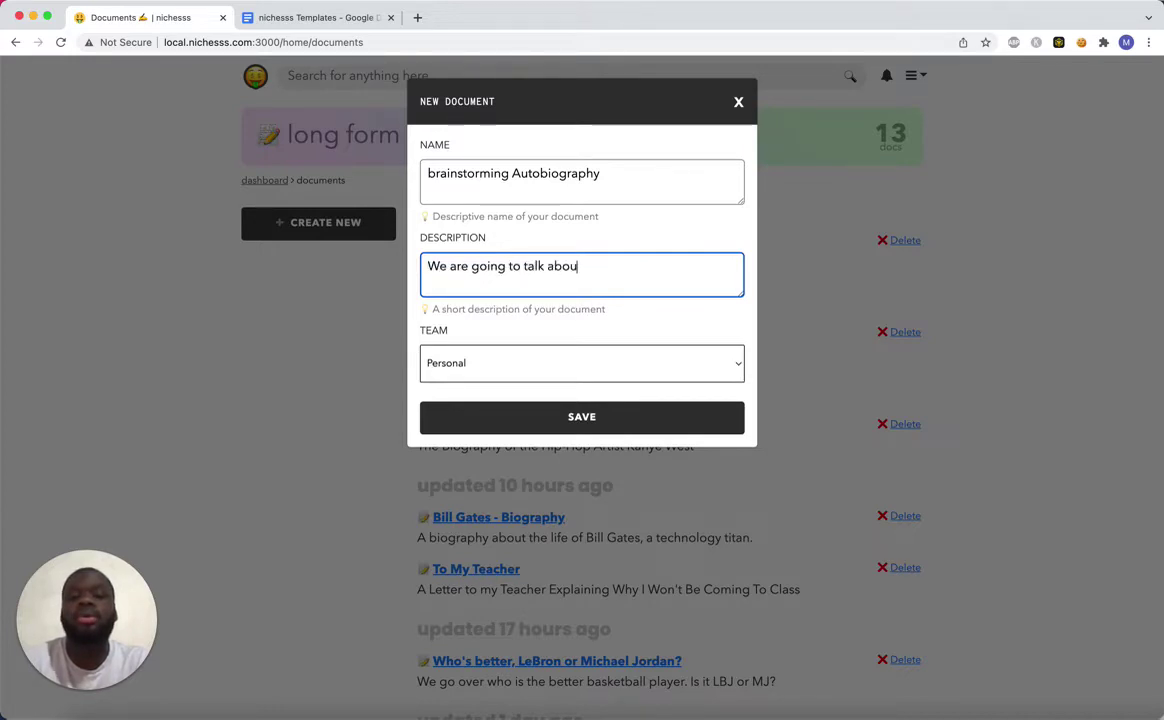
pyautogui.write('t the life of a')
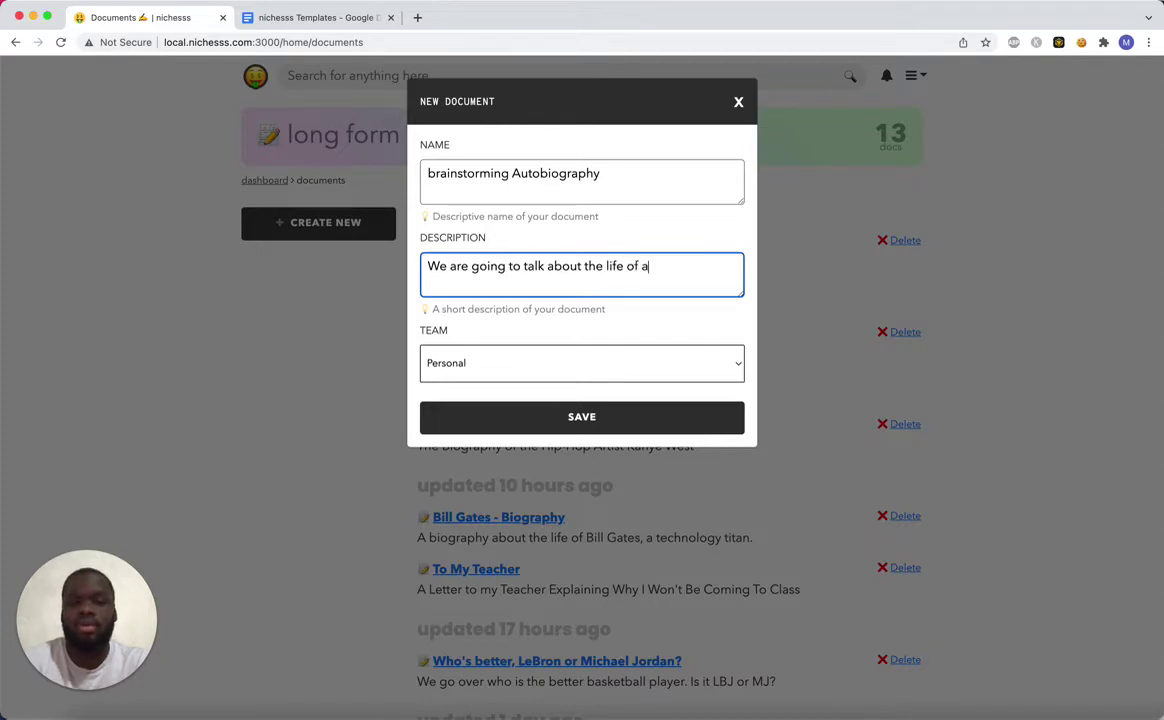
pyautogui.write(' person')
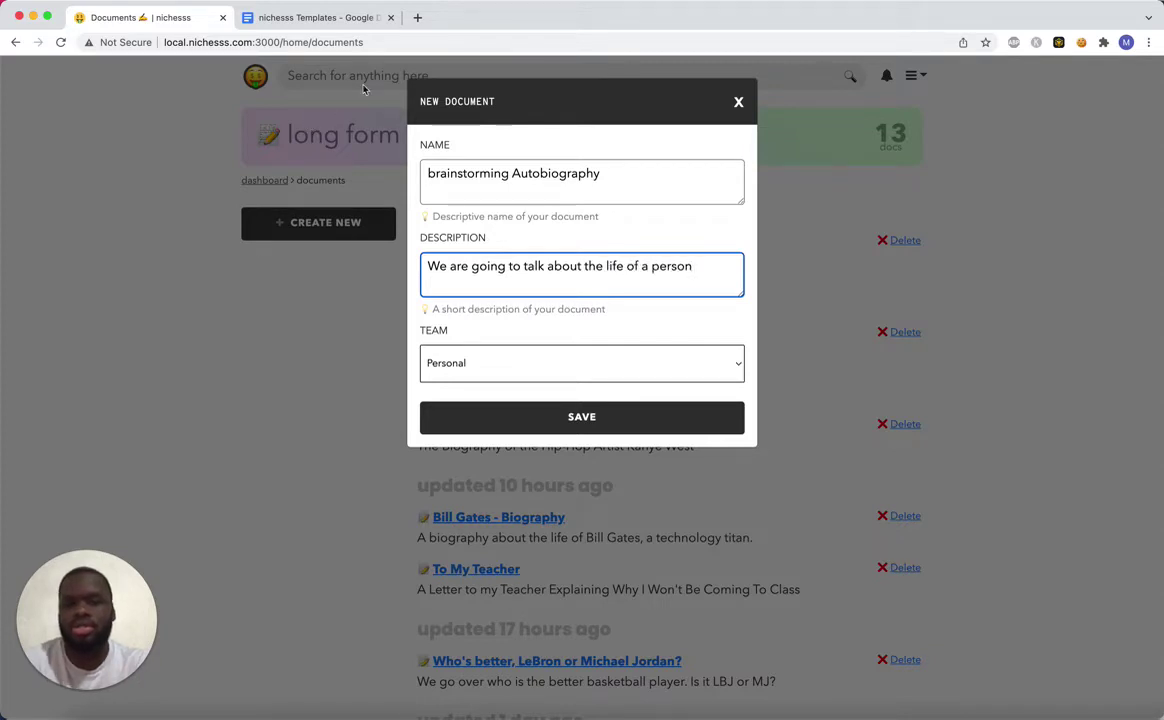
# Change the new document's name to "brainstorming biography" and save it to create the document.
pyautogui.doubleClick(520, 173)
pyautogui.write('biog')
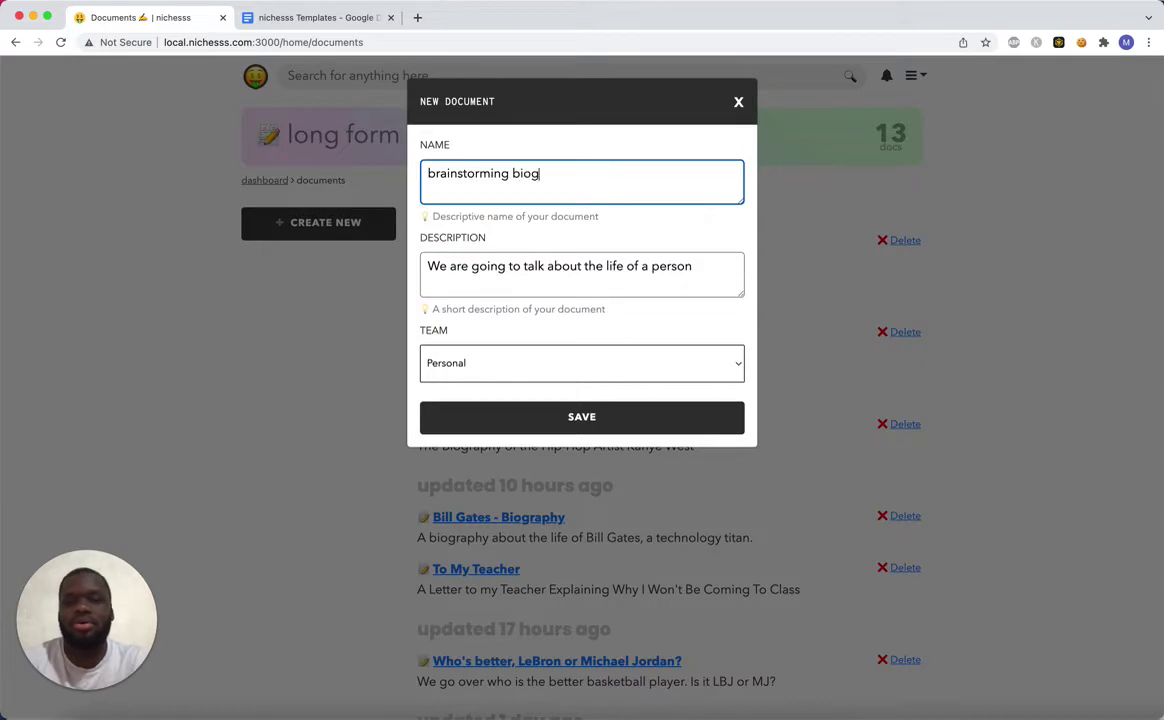
pyautogui.write('raphy')
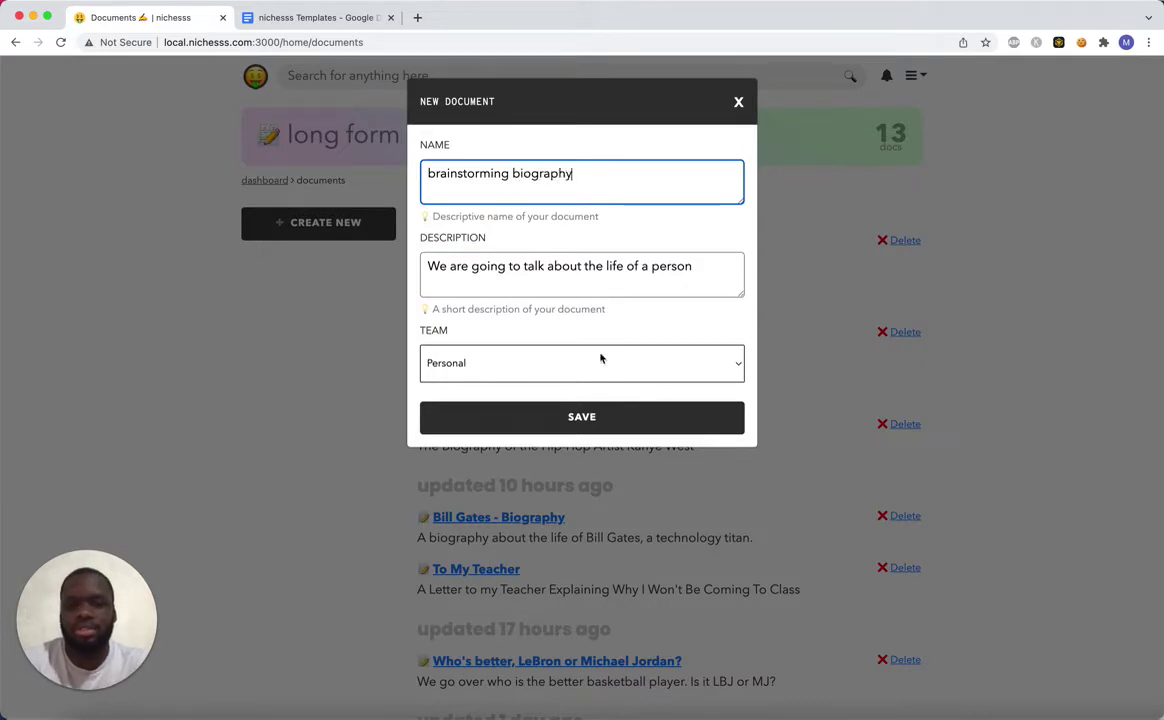
pyautogui.click(595, 416)
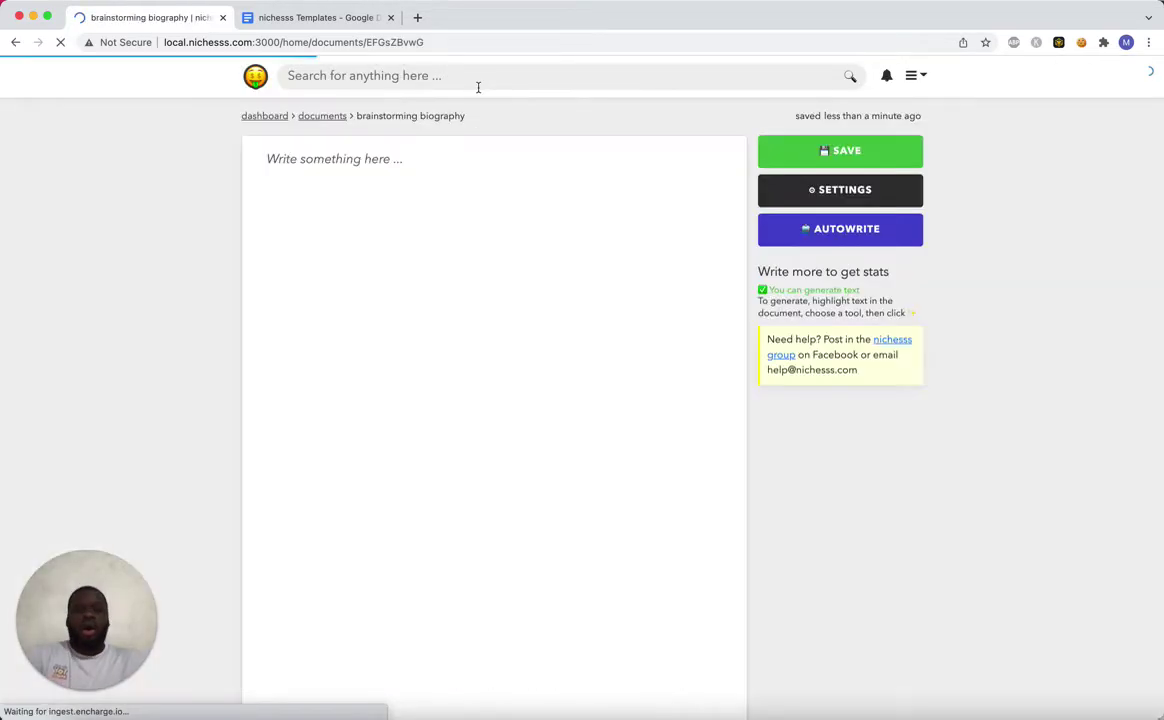
# Copy the Biography template text from the Google Docs templates file into the nichesss document, and correct "peop" to "people" under Special Ability.
pyautogui.click(309, 20)
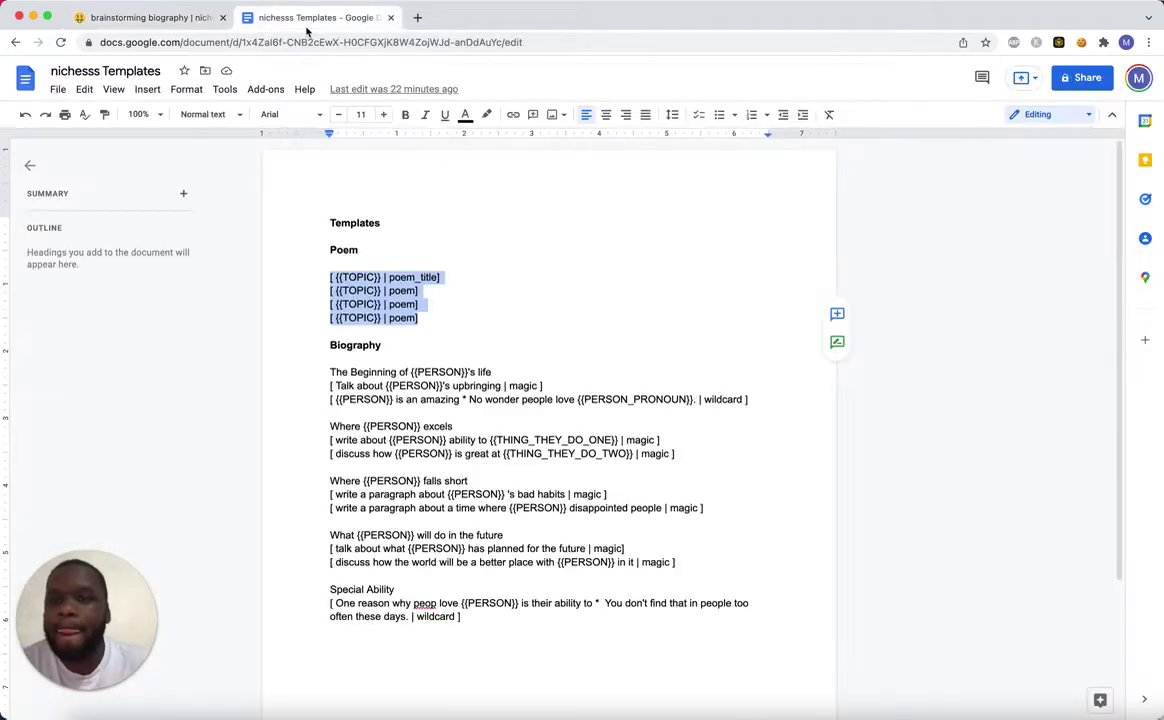
pyautogui.moveTo(330, 370); pyautogui.dragTo(482, 618)
pyautogui.press('super+c')
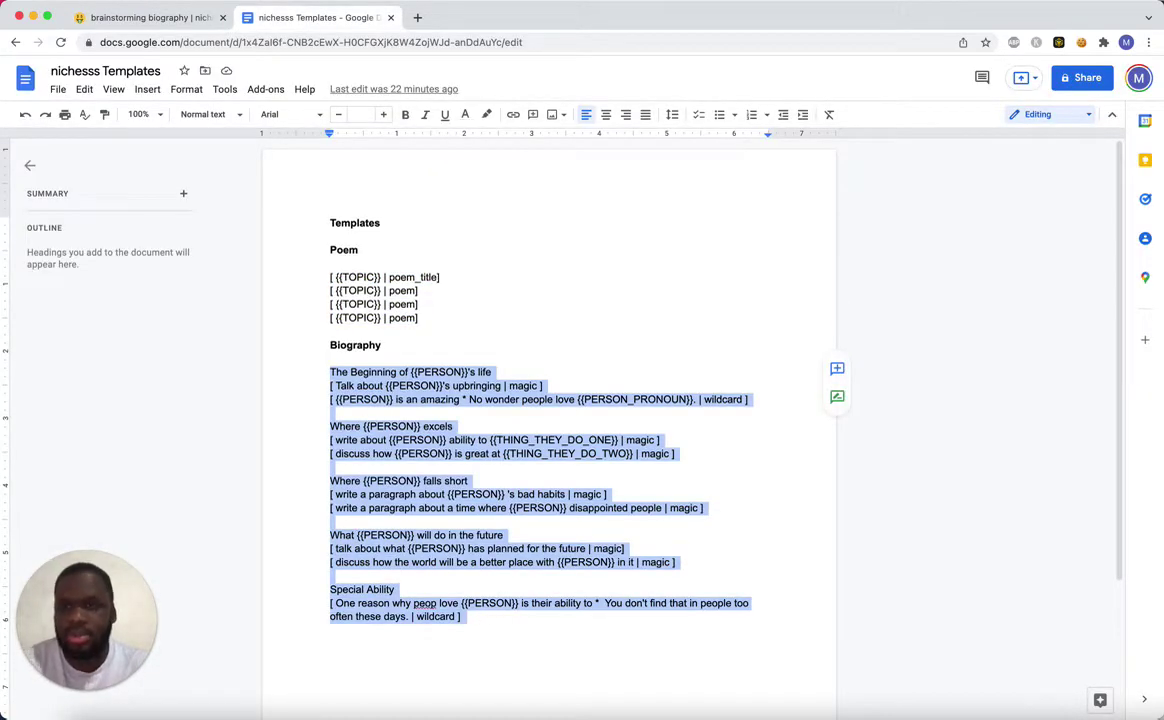
pyautogui.click(140, 16)
pyautogui.click(338, 174)
pyautogui.press('super+v')
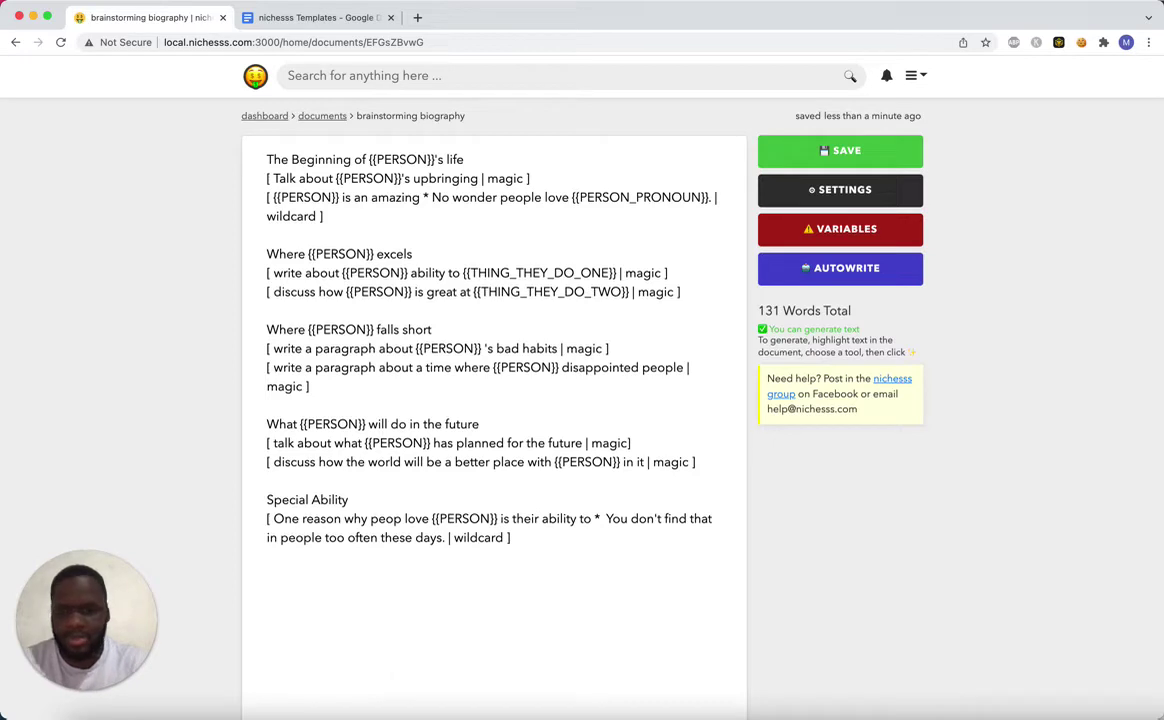
pyautogui.click(399, 518)
pyautogui.write('le')
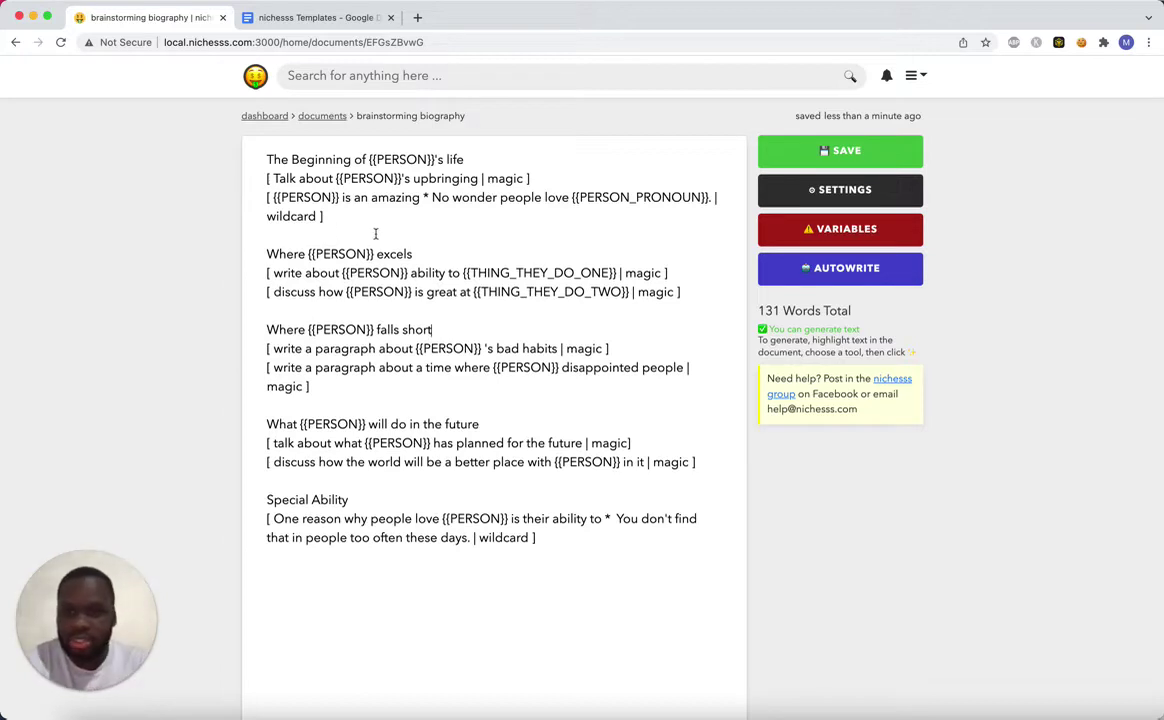
# Examine the wildcard prompt in the first section, including its asterisk placeholder and pronoun variable, and the "Where {{PERSON}} excels" heading.
pyautogui.doubleClick(302, 220)
pyautogui.click(448, 200)
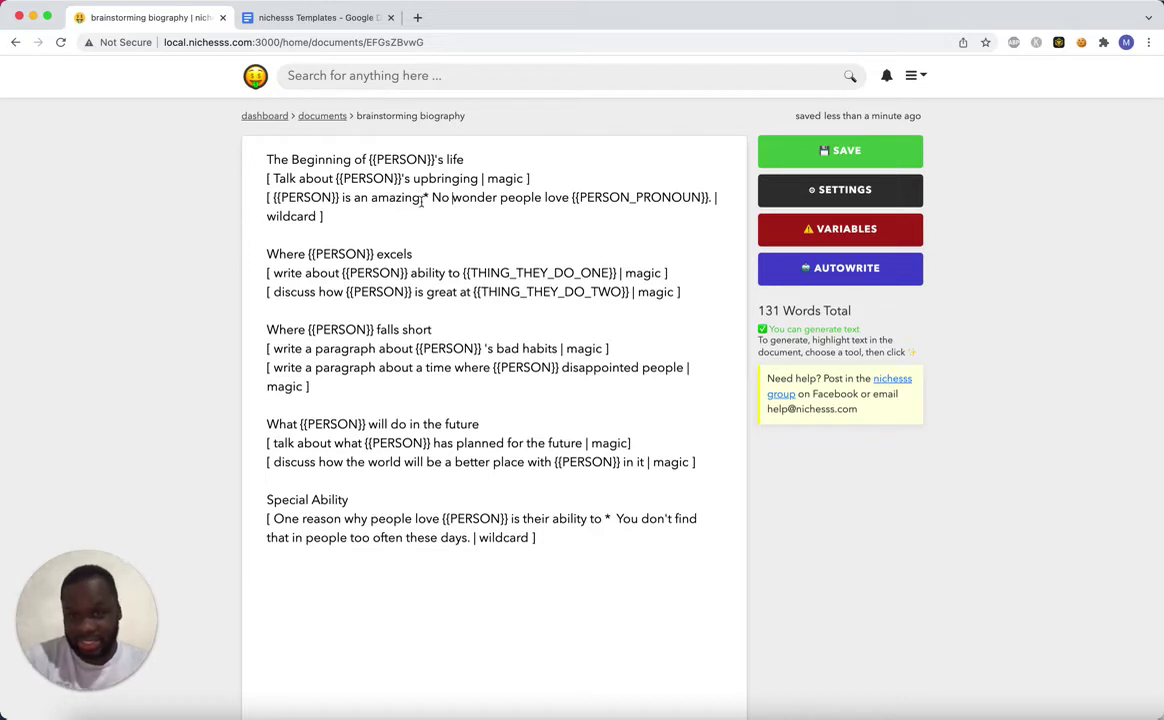
pyautogui.moveTo(423, 198); pyautogui.dragTo(429, 200)
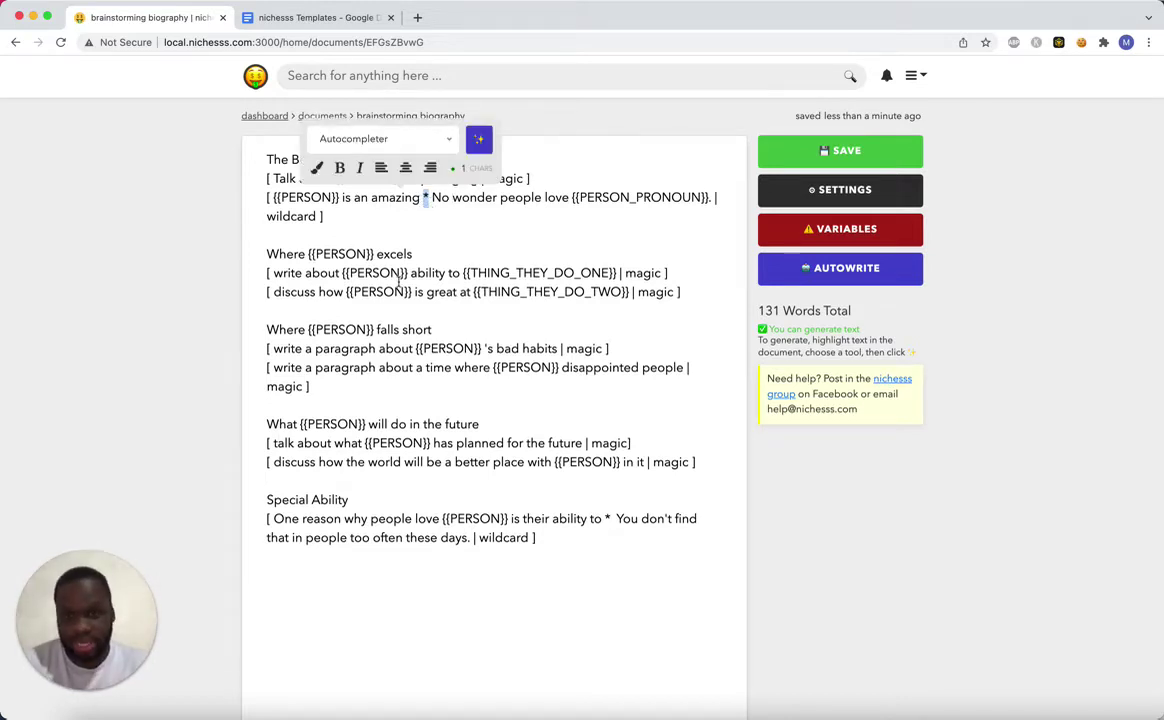
pyautogui.click(455, 231)
pyautogui.moveTo(432, 197); pyautogui.dragTo(572, 198)
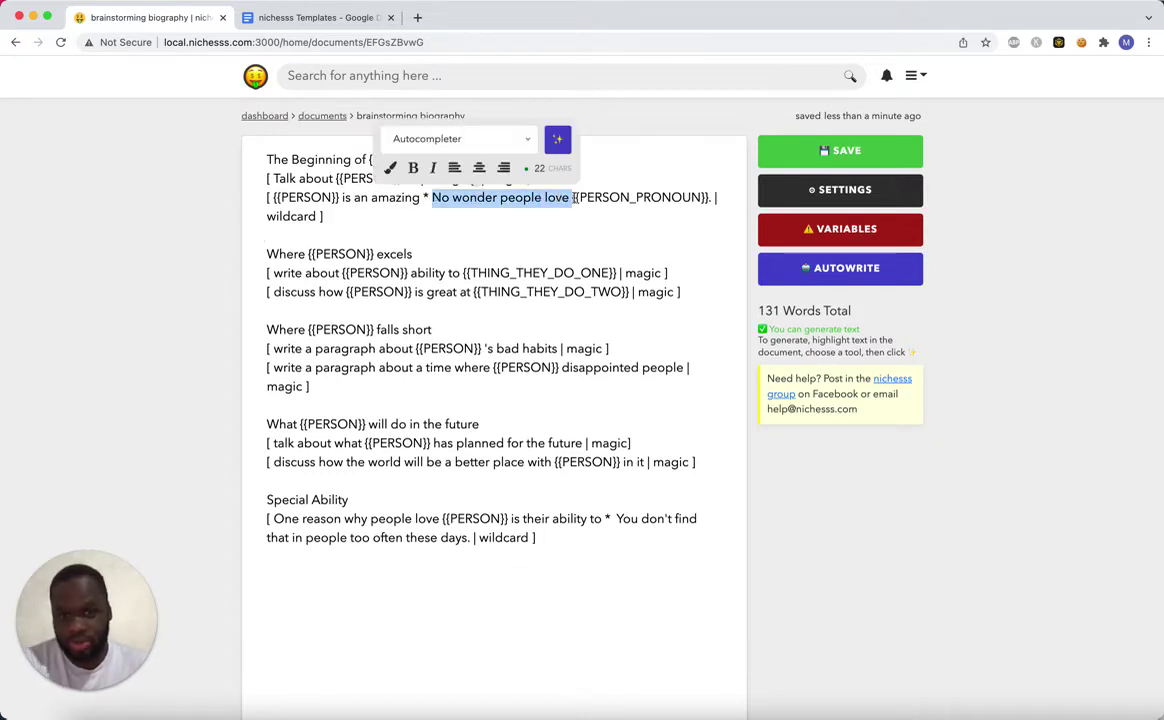
pyautogui.click(631, 201)
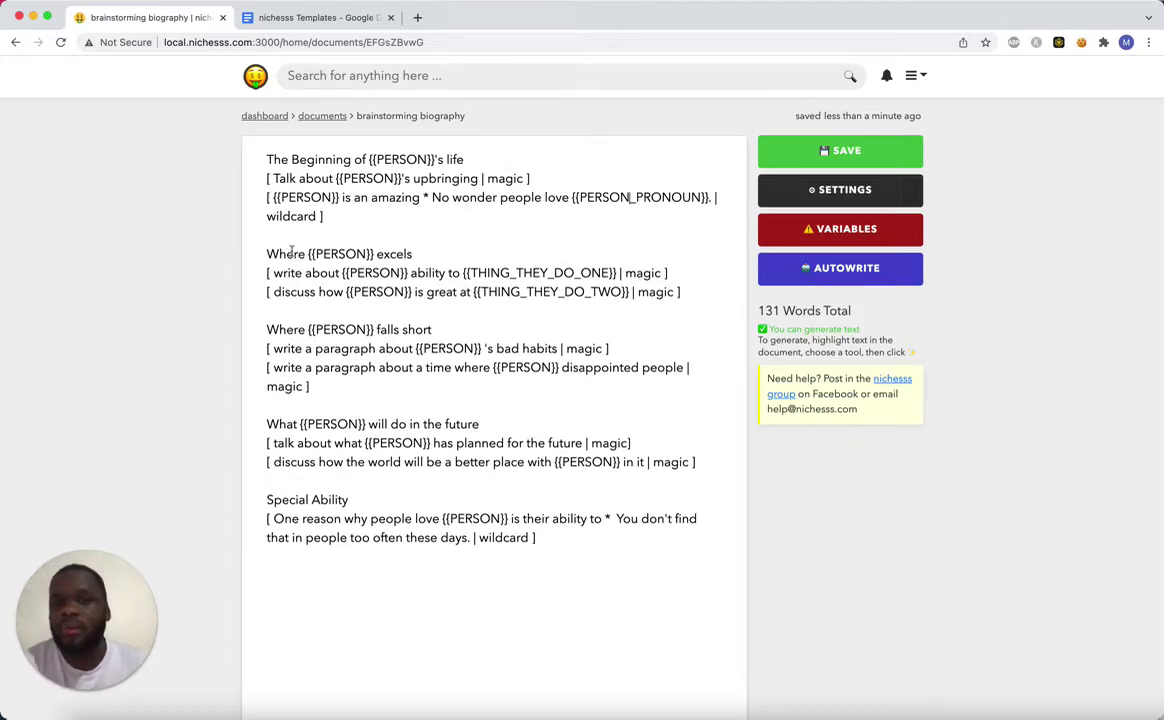
pyautogui.moveTo(264, 254); pyautogui.dragTo(421, 258)
pyautogui.click(421, 257)
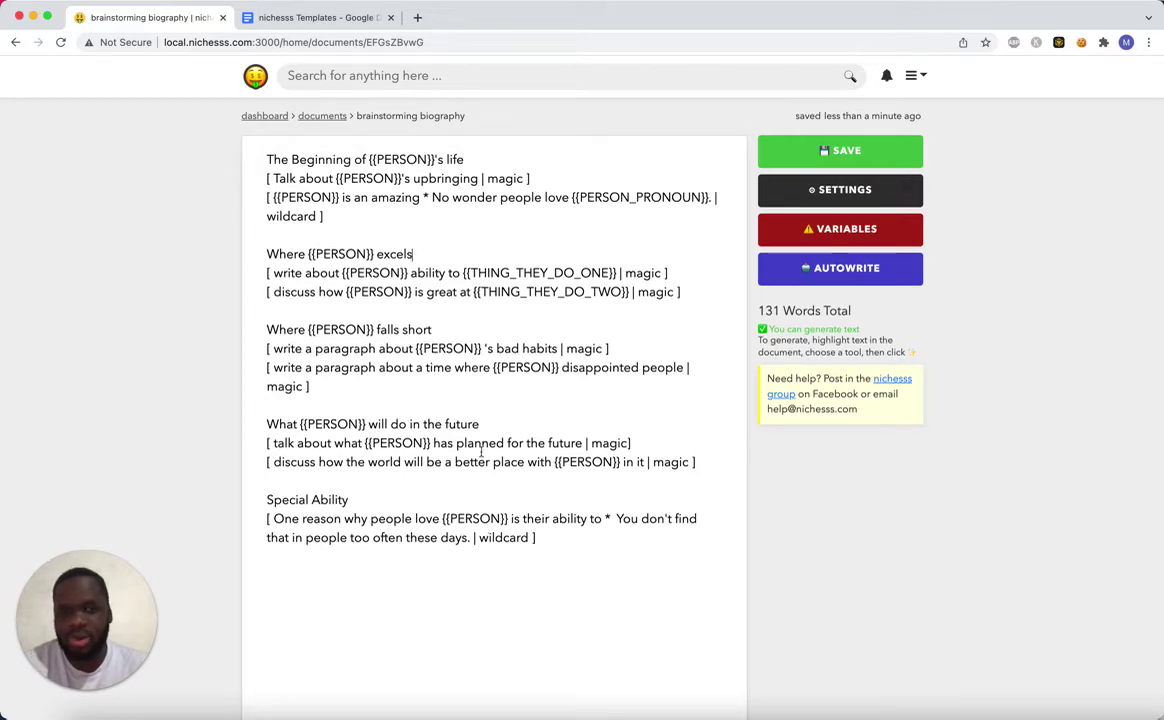
# Set the document's PERSON variable to "Kanye West" and the PERSON_PRONOUN variable to "him".
pyautogui.click(817, 270)
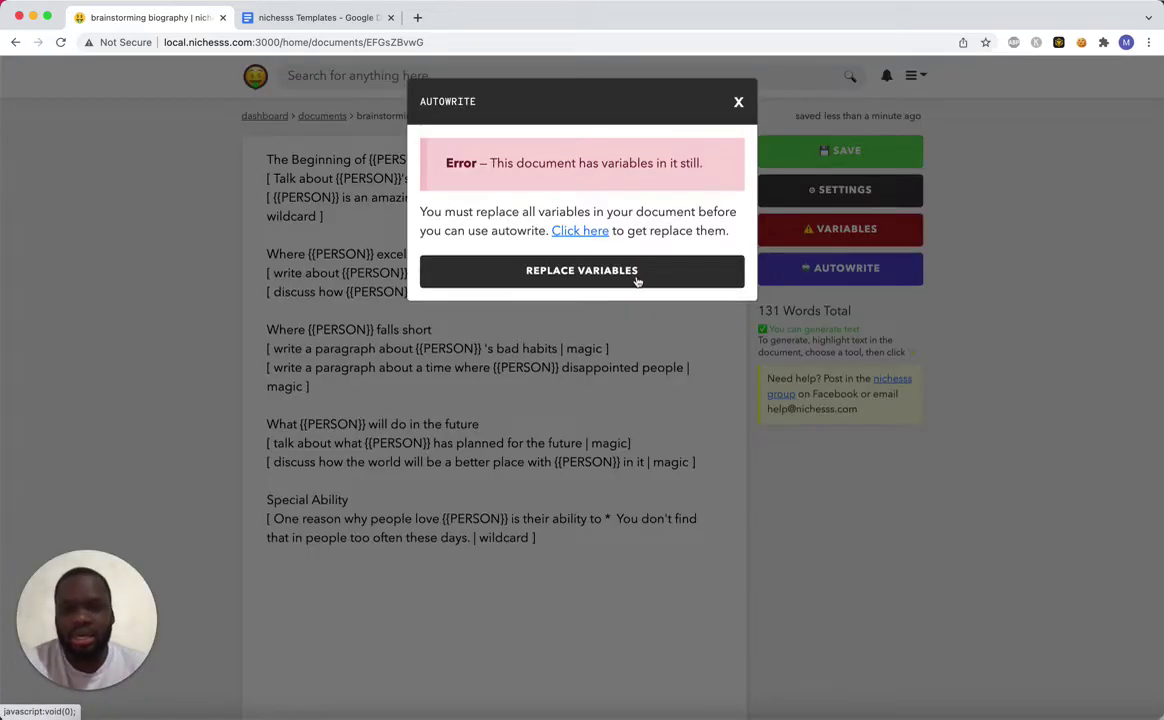
pyautogui.click(737, 103)
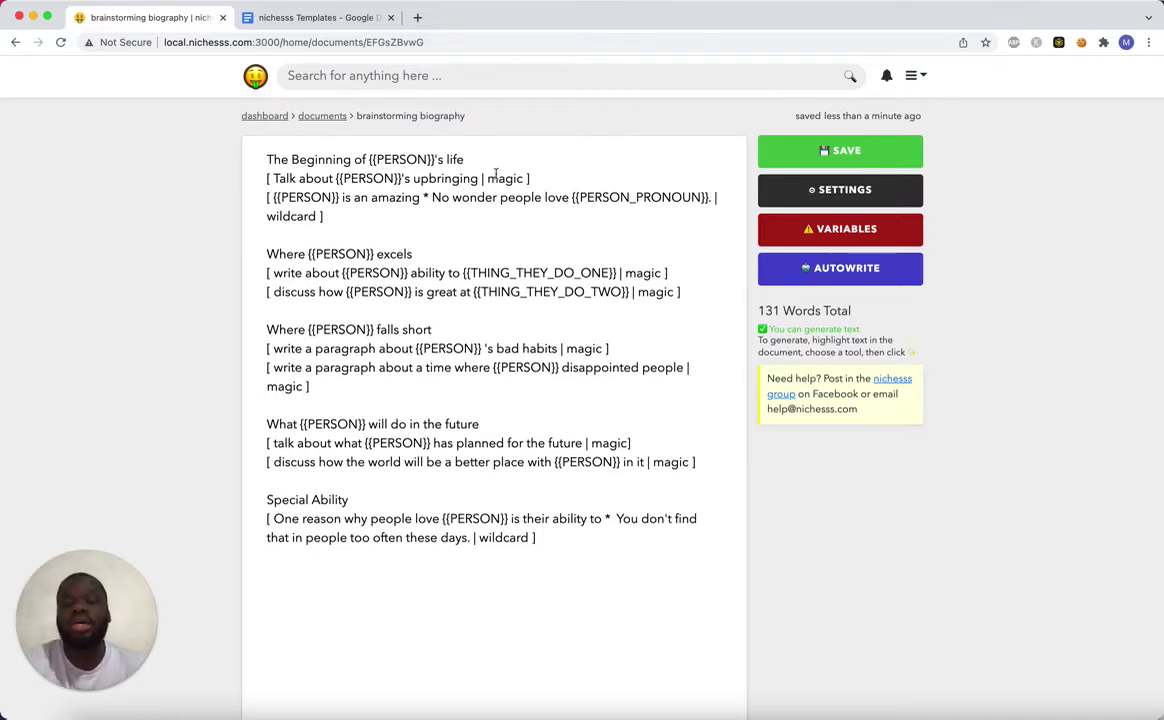
pyautogui.click(810, 233)
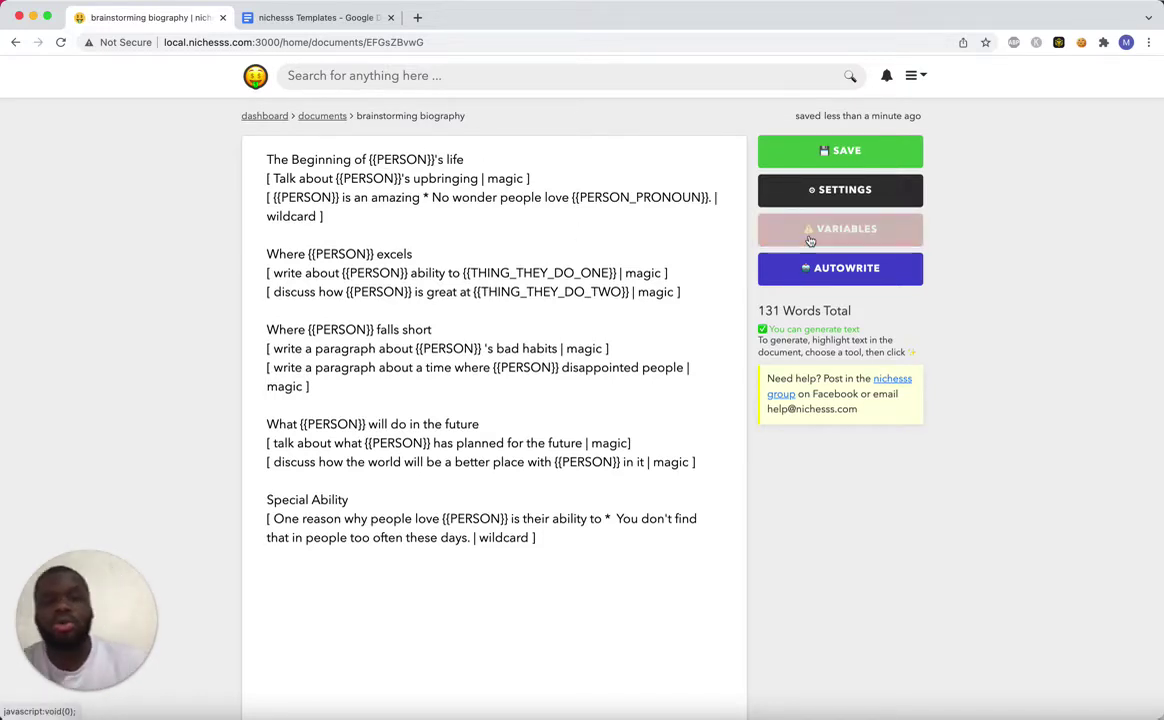
pyautogui.click(573, 267)
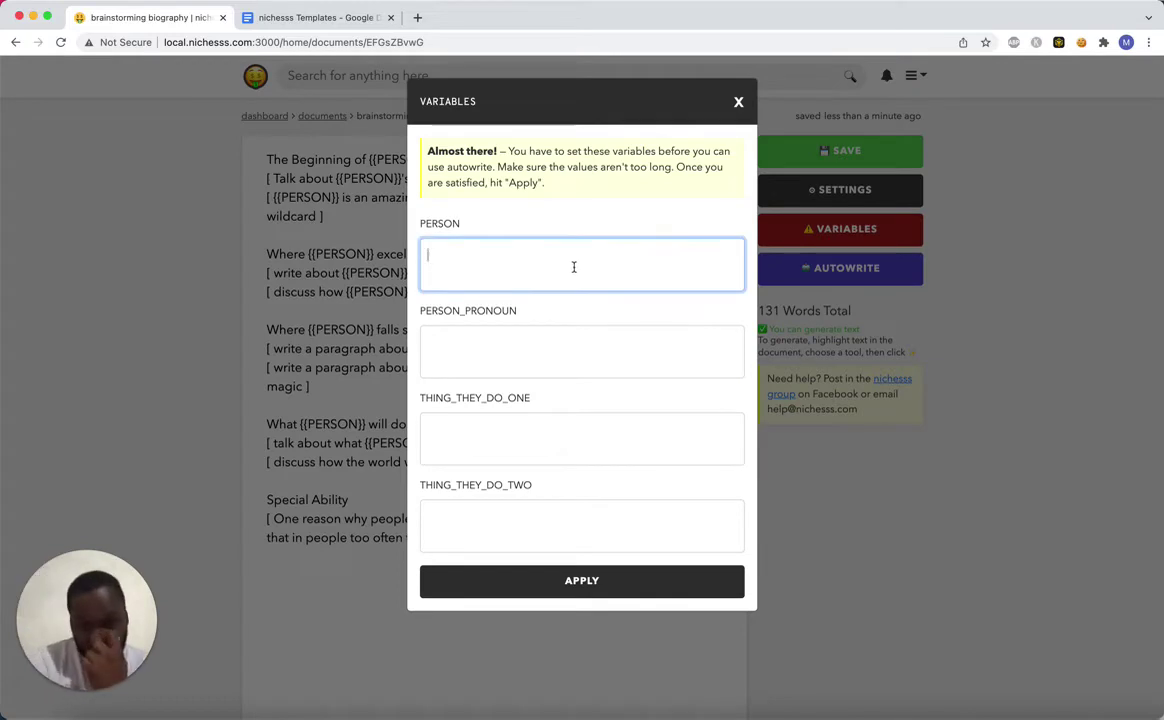
pyautogui.write('I')
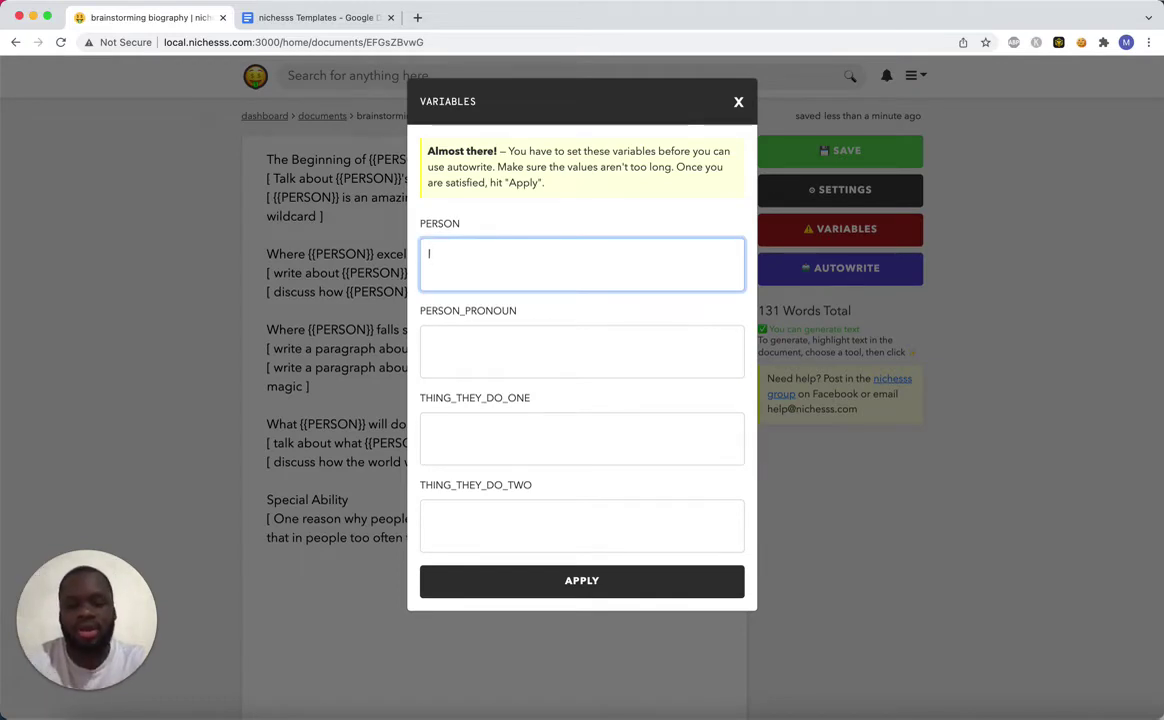
pyautogui.write('anye West')
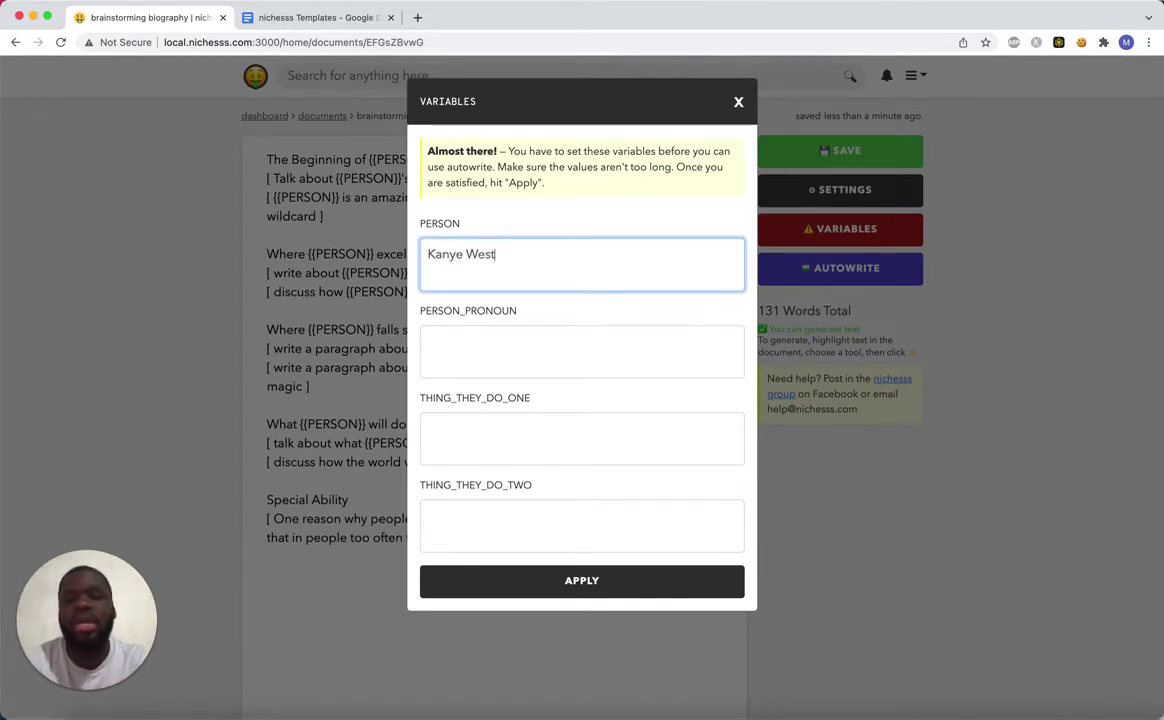
pyautogui.click(483, 336)
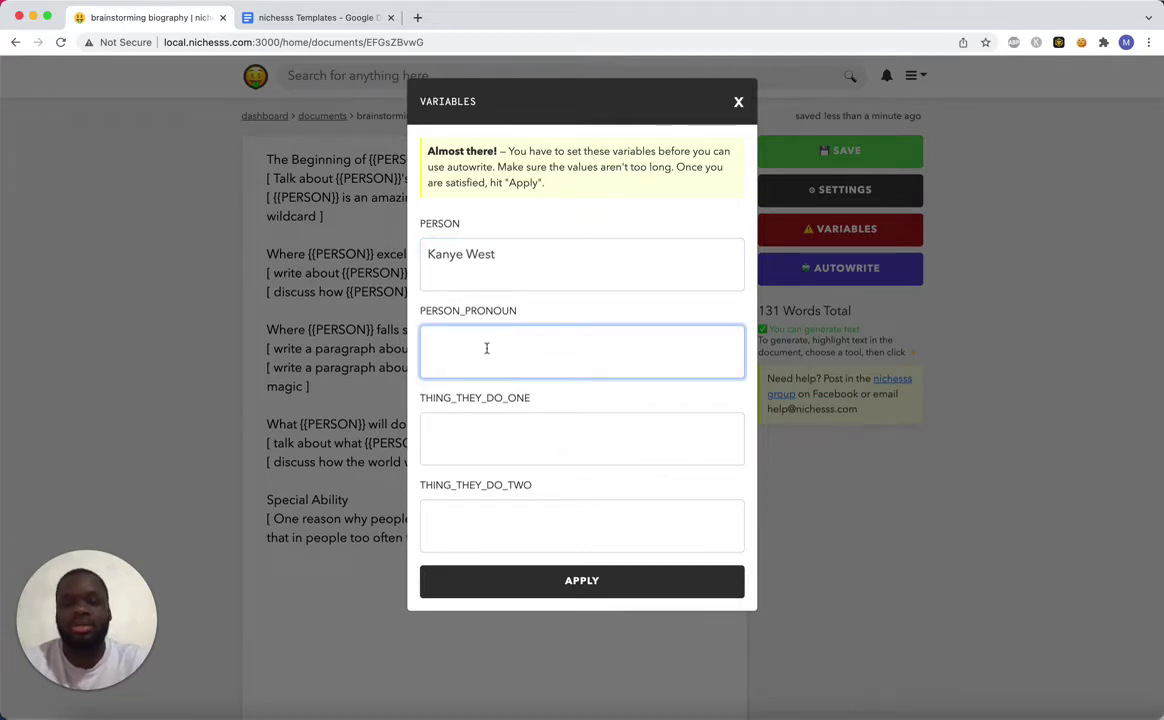
pyautogui.write('him')
# Set THING_THEY_DO_ONE to "make beats" and THING_THEY_DO_TWO to "rapping", and apply the variables to the document.
pyautogui.click(469, 456)
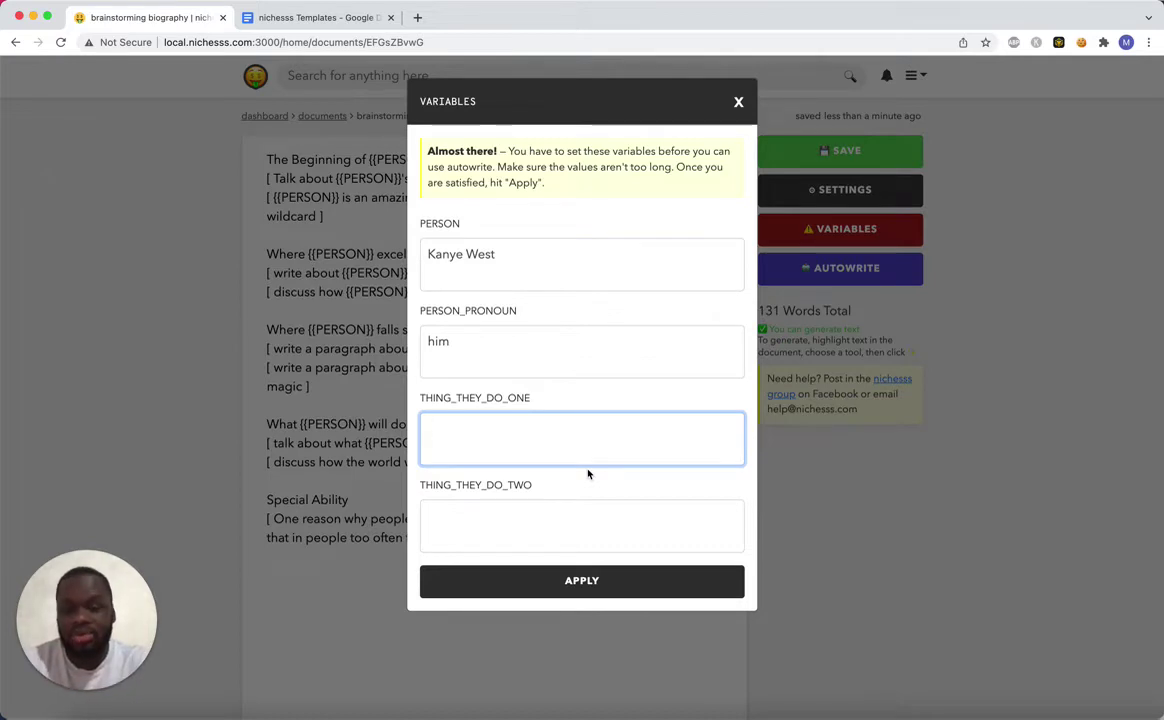
pyautogui.write('mak')
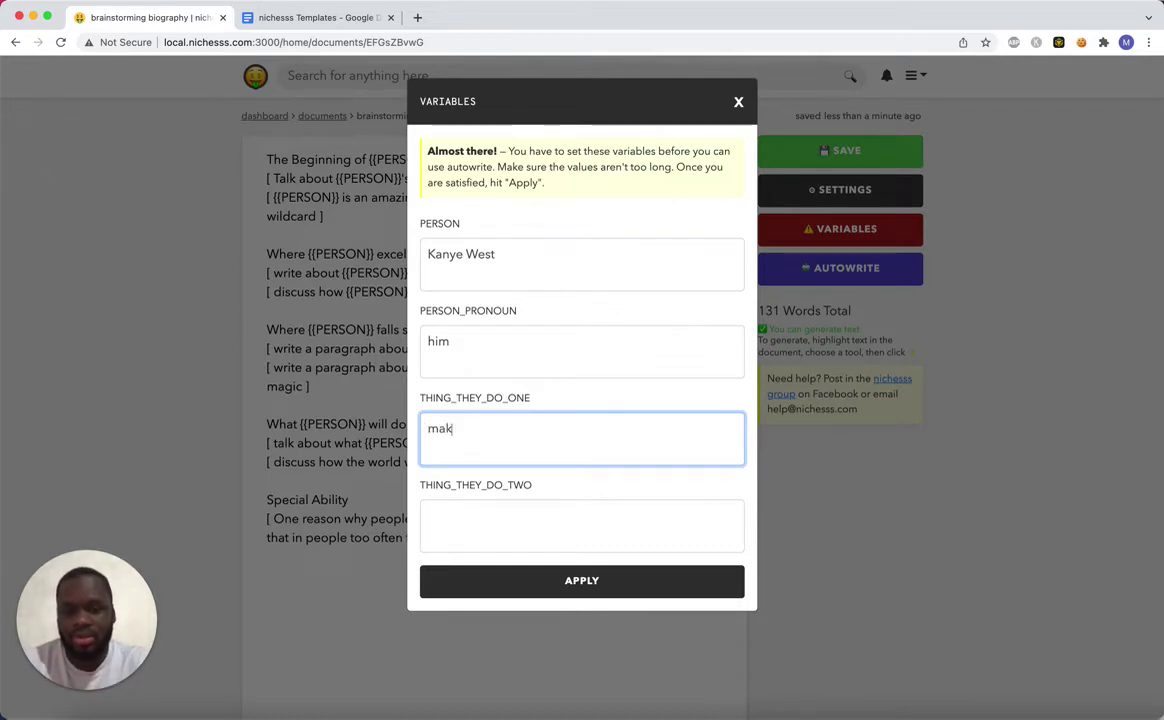
pyautogui.write('e beats')
pyautogui.press('Tab')
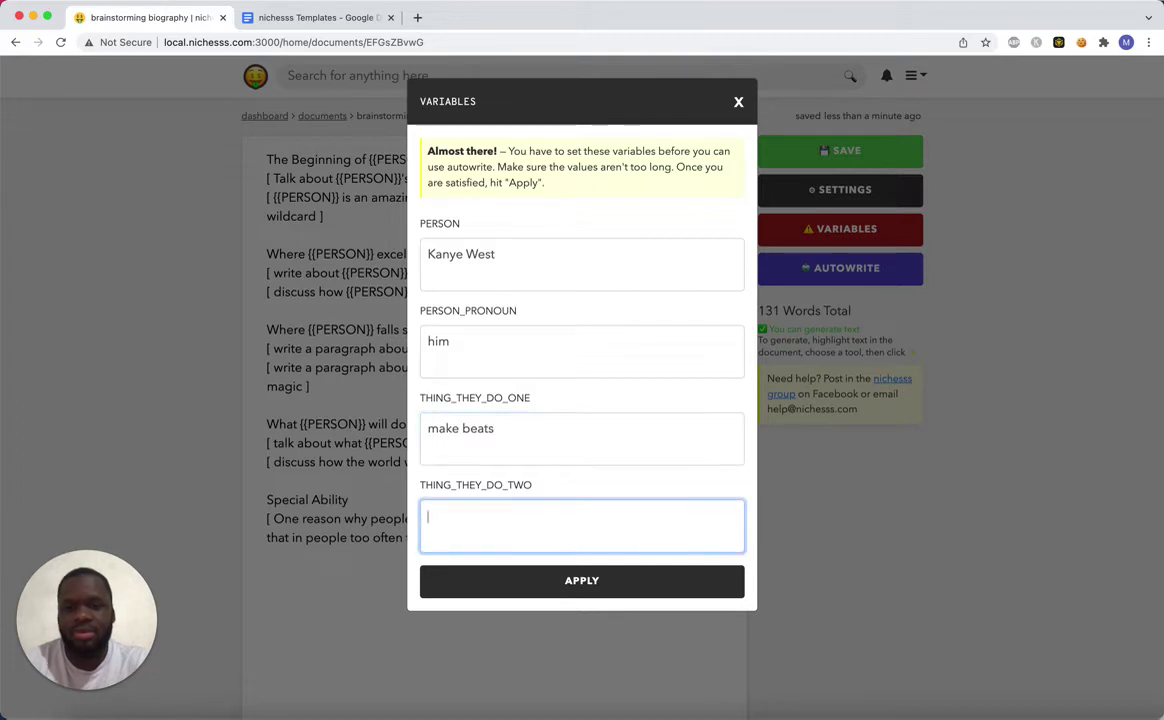
pyautogui.write('rapping')
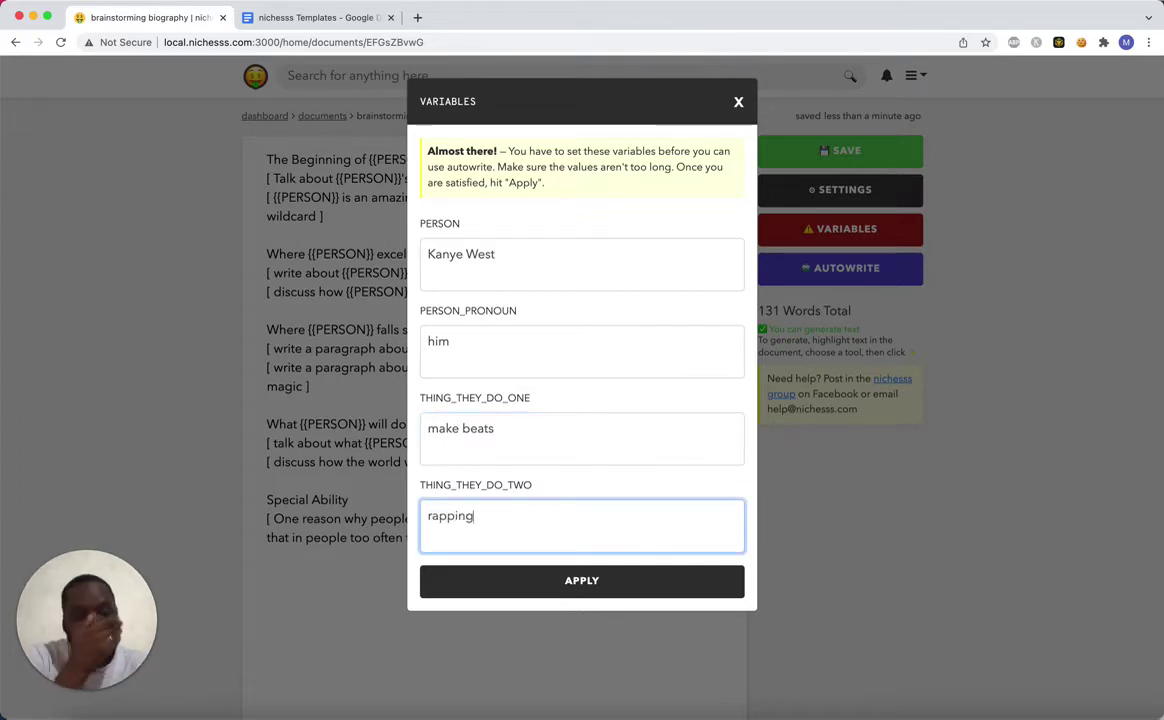
pyautogui.click(562, 580)
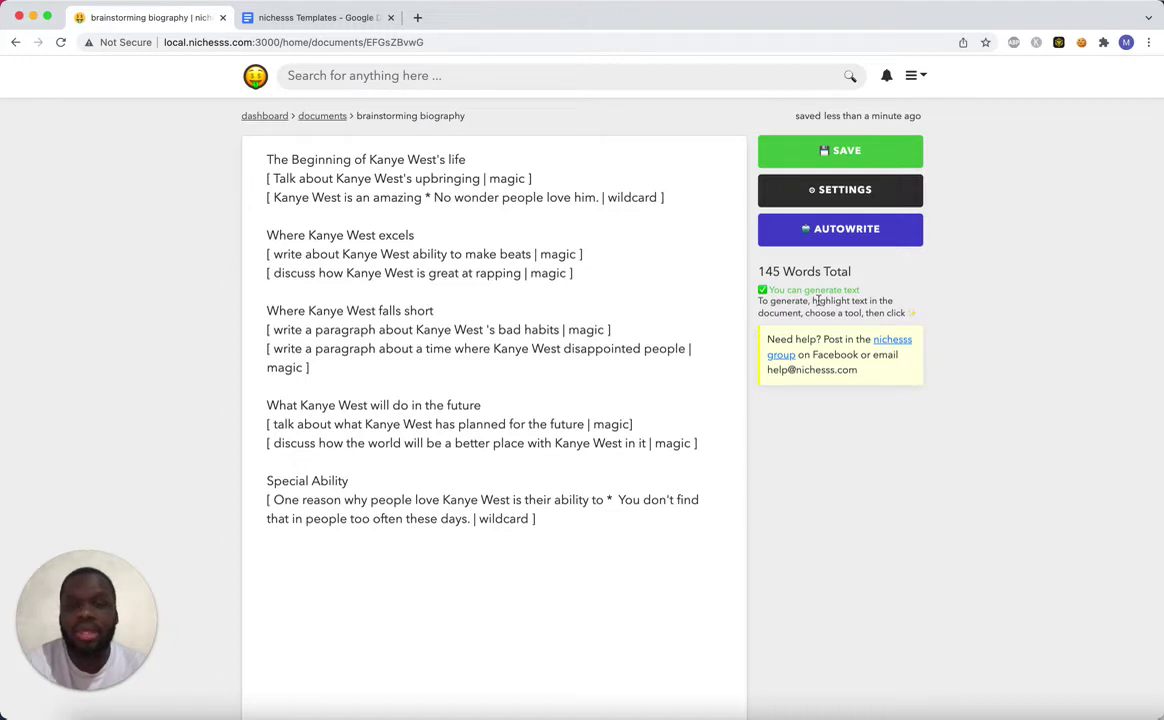
# Run Autowrite on the whole biography template and look through the text generated for each section.
pyautogui.click(872, 246)
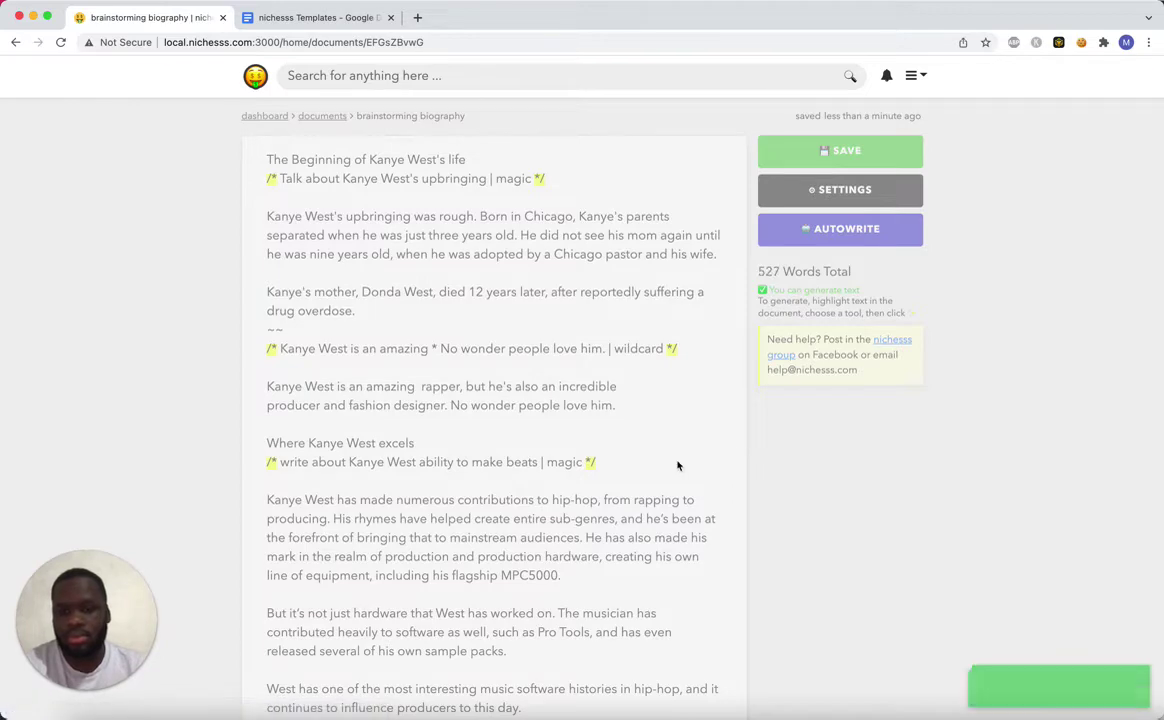
pyautogui.scroll(-1, 677, 466)
pyautogui.scroll(-6, 677, 466)
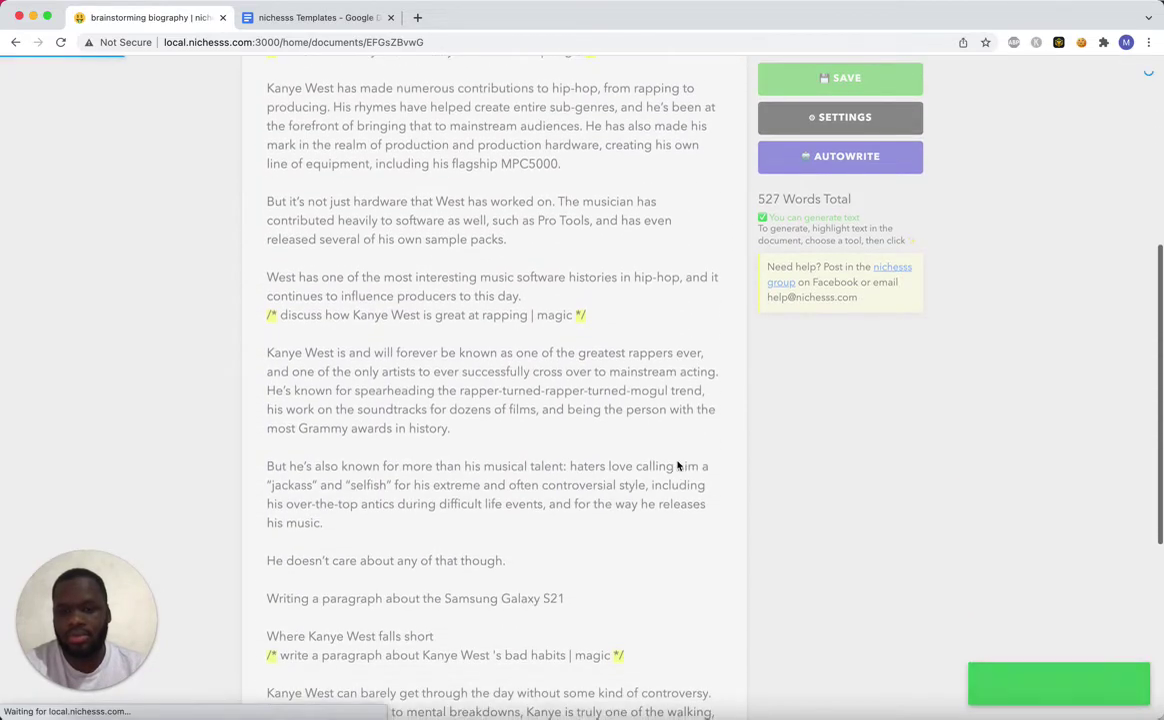
pyautogui.scroll(-5, 677, 466)
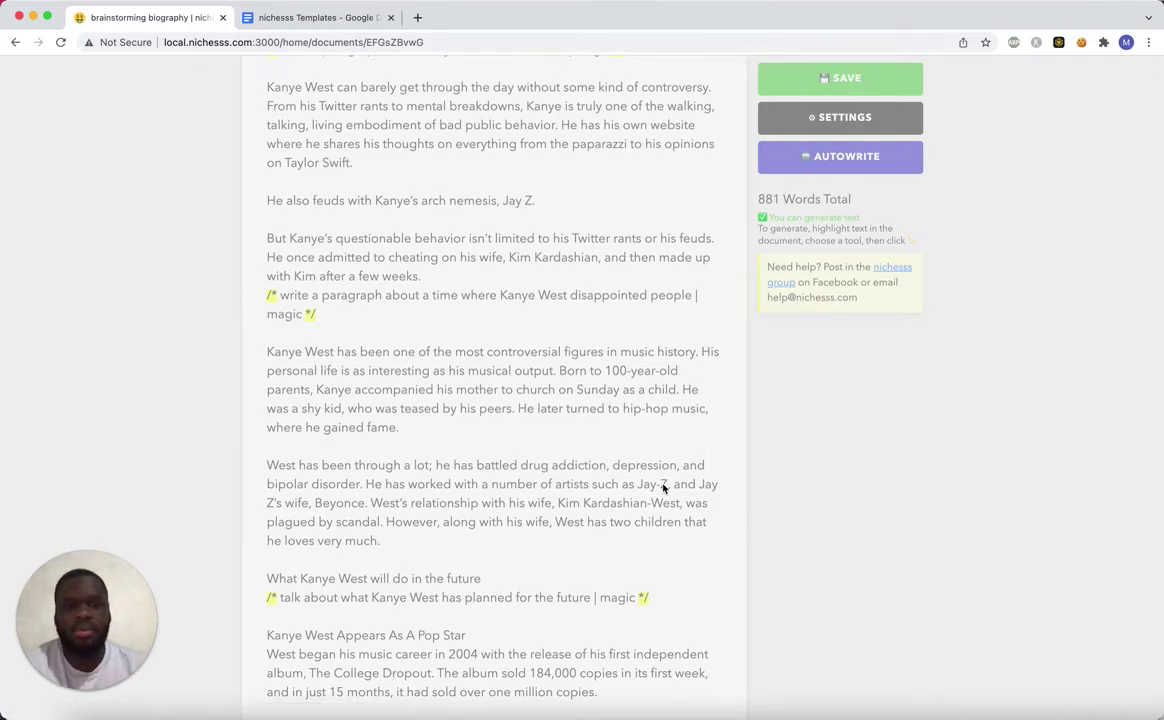
pyautogui.scroll(-10, 661, 484)
pyautogui.scroll(1, 661, 484)
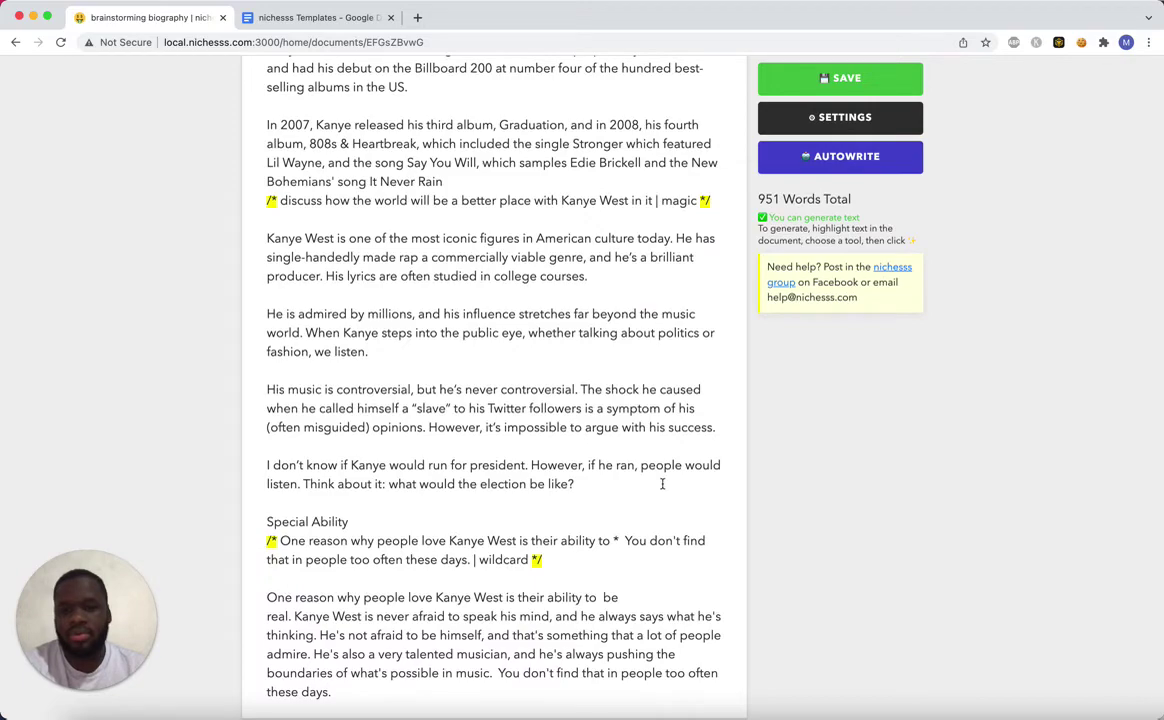
pyautogui.scroll(12, 661, 484)
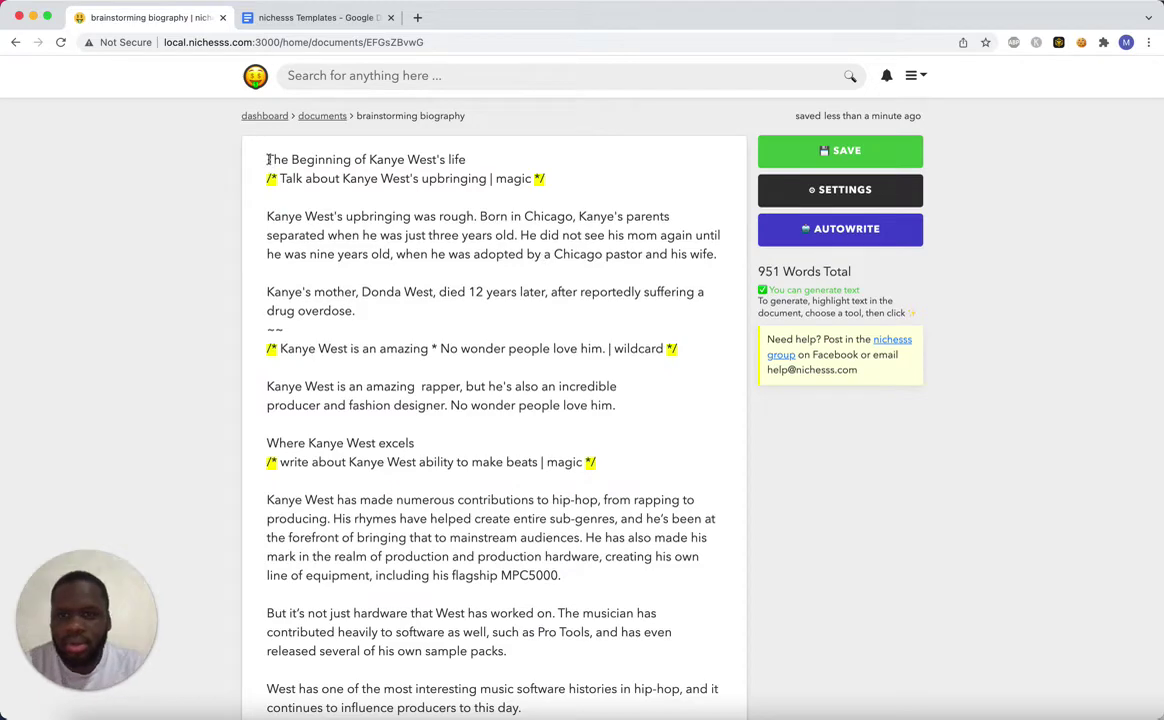
# Make the first section heading, "The Beginning of Kanye West's life", bold.
pyautogui.moveTo(244, 152); pyautogui.dragTo(511, 161)
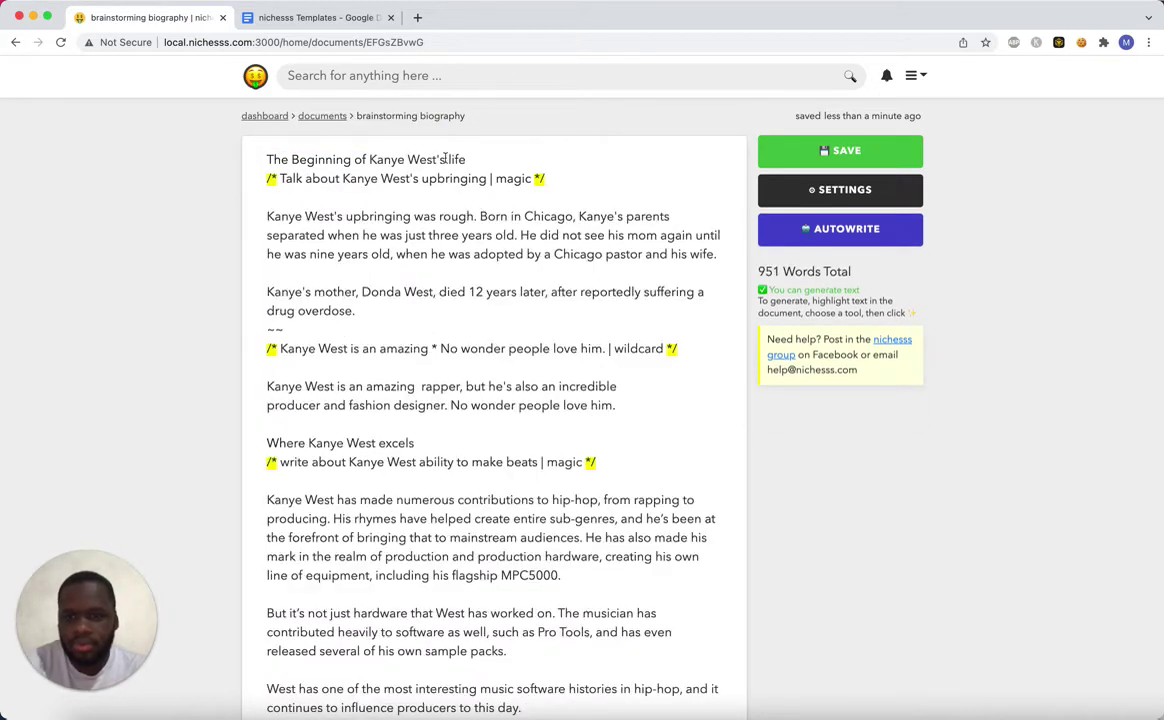
pyautogui.moveTo(446, 158); pyautogui.dragTo(262, 160)
pyautogui.click(252, 127)
pyautogui.click(361, 272)
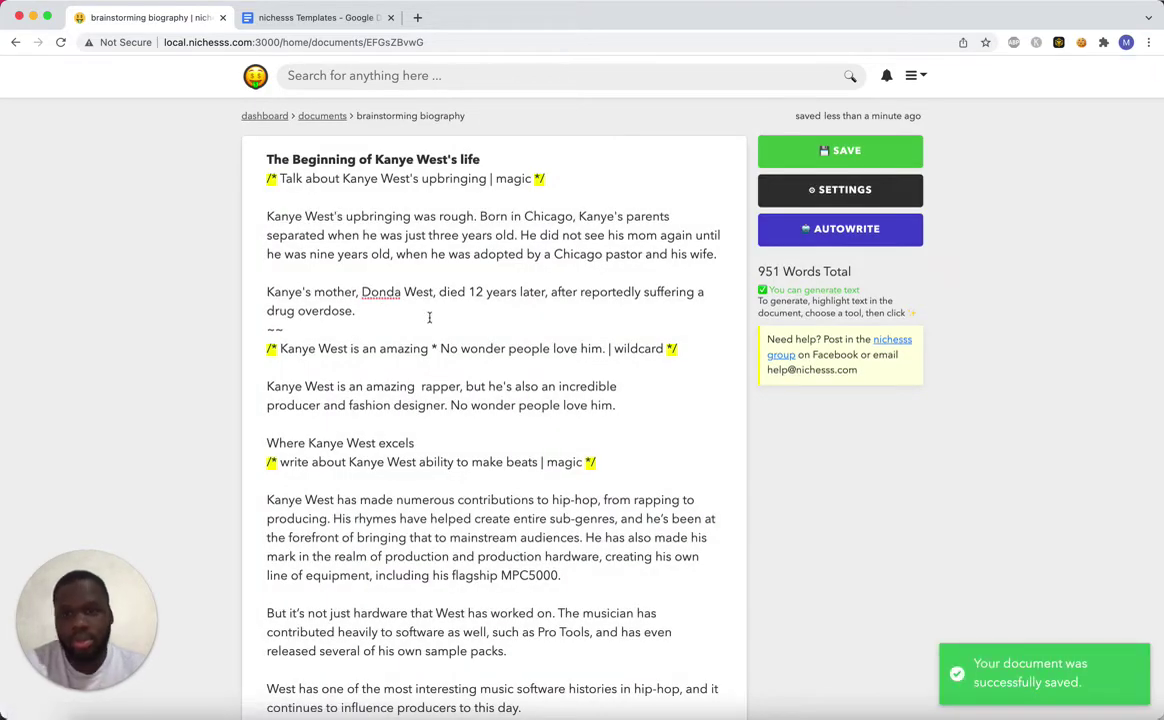
pyautogui.moveTo(275, 291); pyautogui.dragTo(548, 312)
pyautogui.click(548, 312)
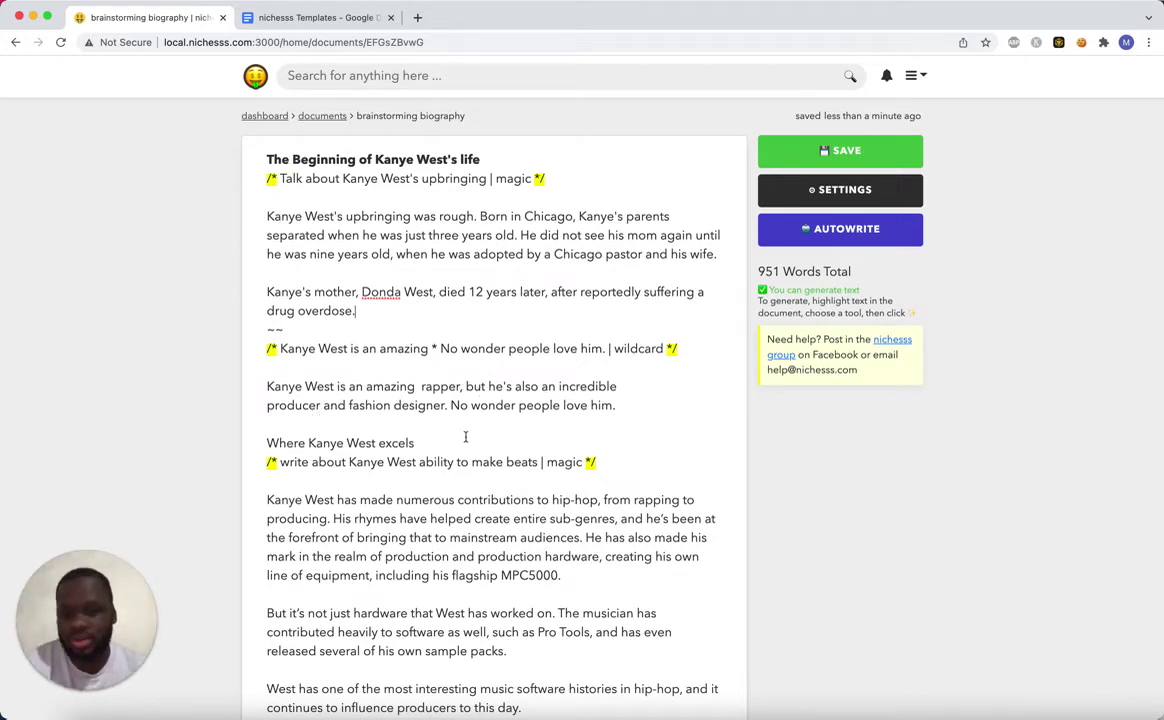
# Delete the stray line "Writing a paragraph about the Samsung Galaxy S21" above "Where Kanye West falls short" and save the document.
pyautogui.scroll(-3, 465, 436)
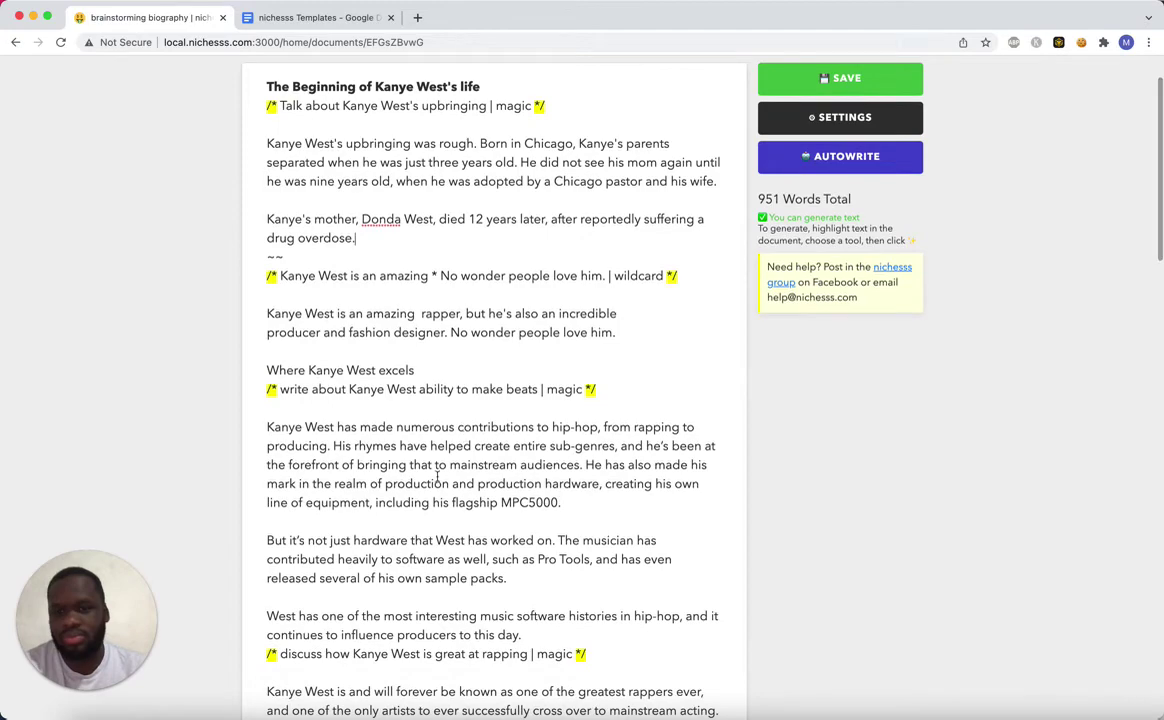
pyautogui.scroll(-2, 437, 477)
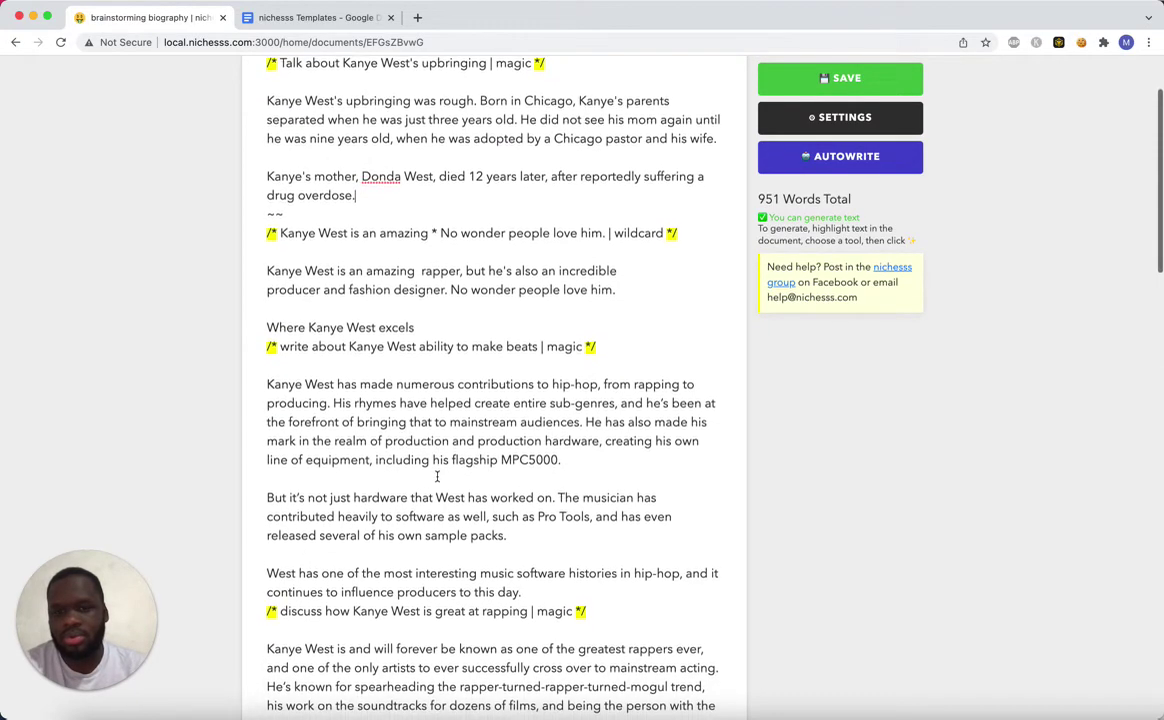
pyautogui.scroll(-5, 437, 477)
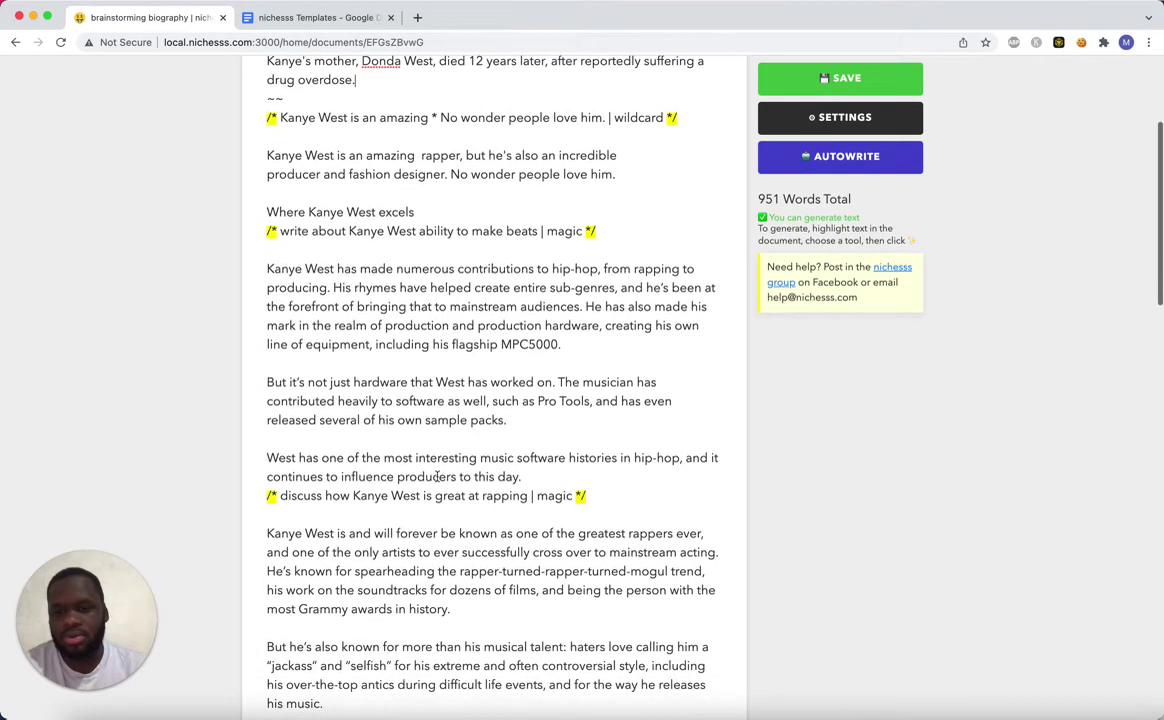
pyautogui.scroll(-5, 437, 477)
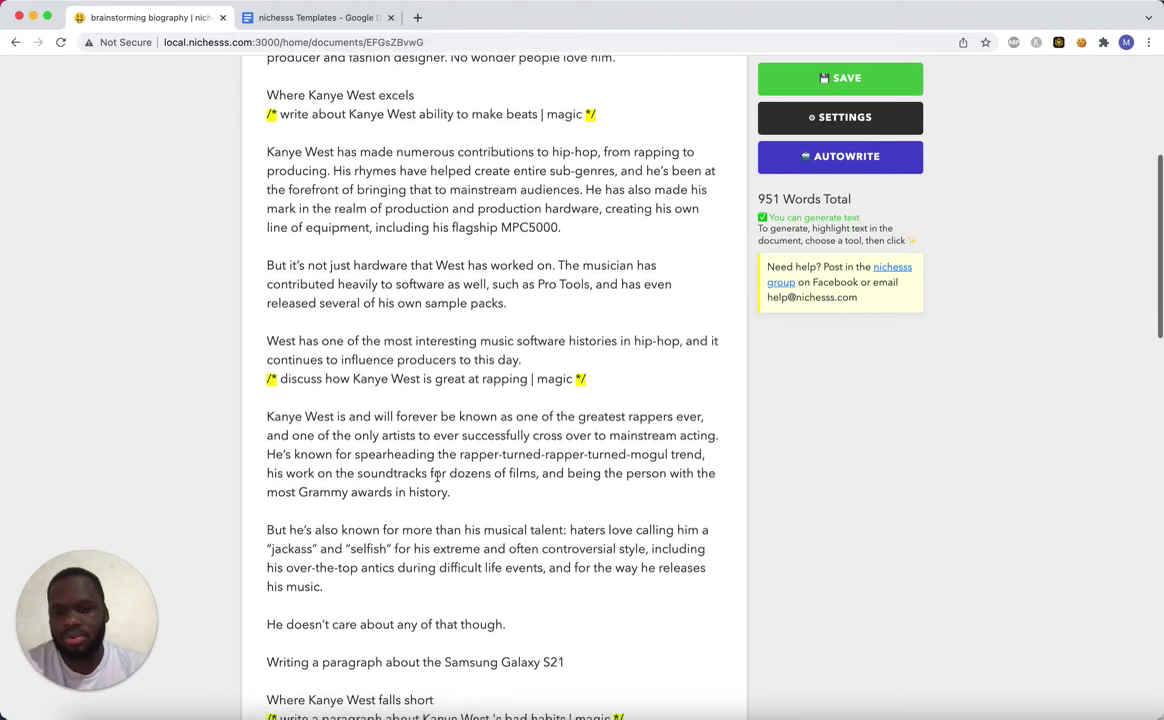
pyautogui.scroll(-5, 437, 477)
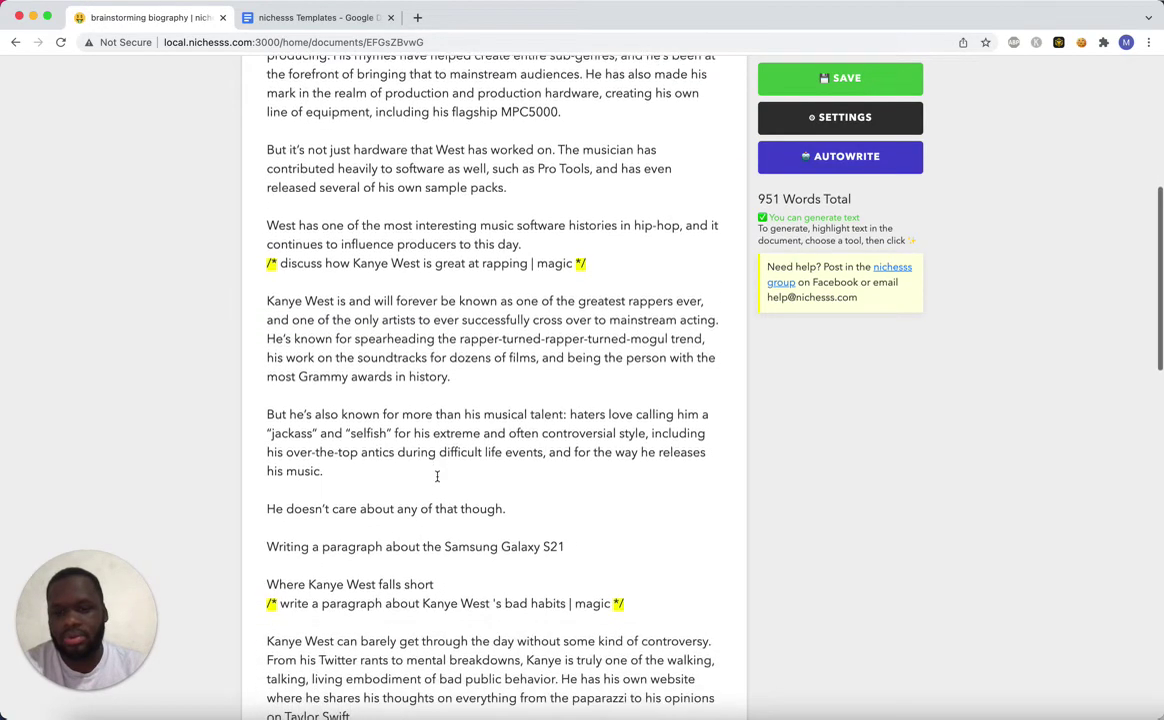
pyautogui.scroll(-1, 437, 477)
pyautogui.moveTo(587, 532); pyautogui.dragTo(258, 521)
pyautogui.press('BackSpace')
pyautogui.press('BackSpace')
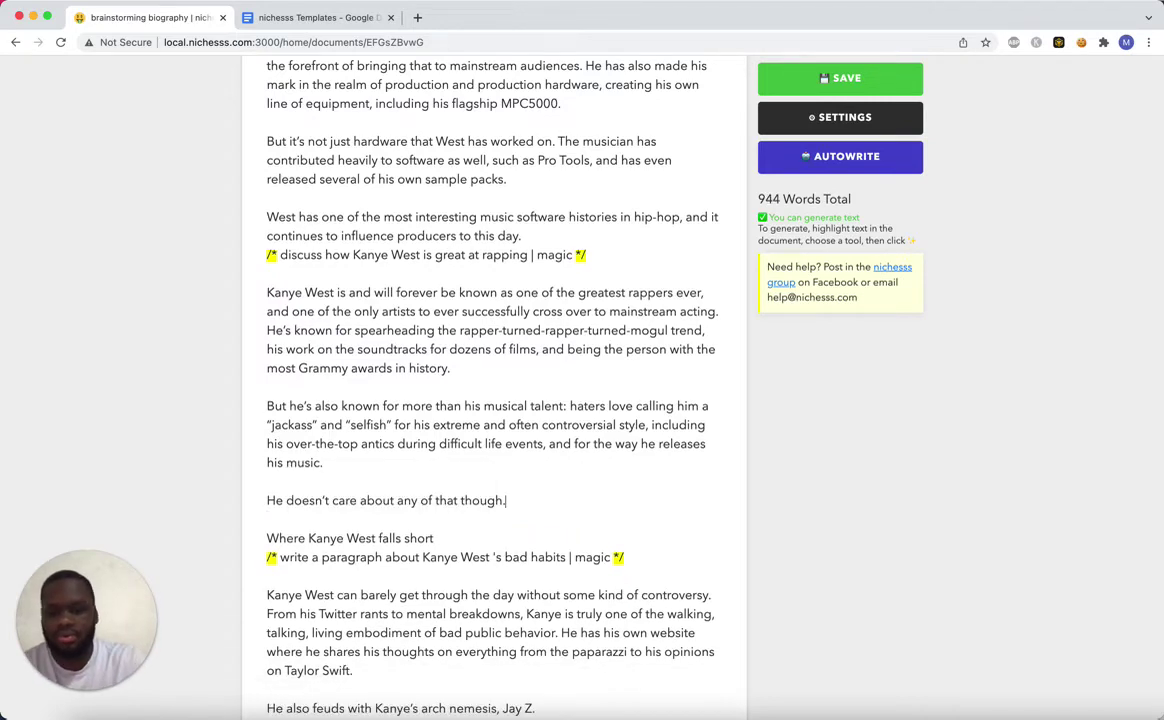
pyautogui.press('super+s')
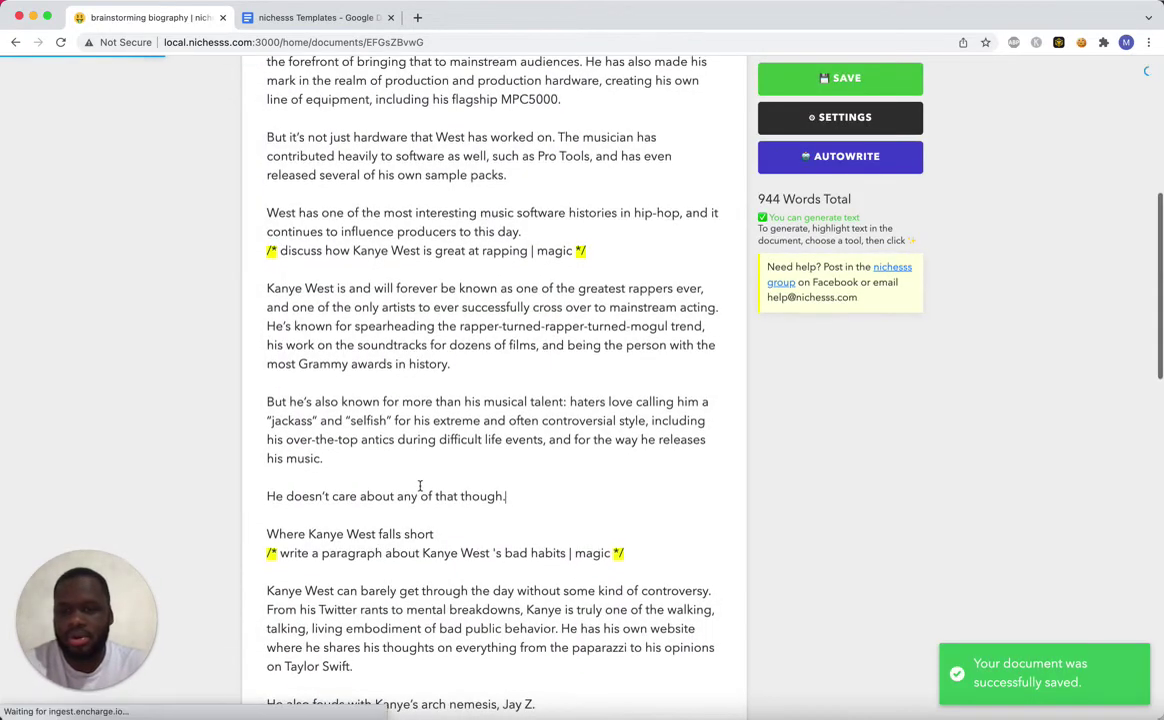
# Review the generated biography from the bad-habits section through Special Ability, and skim the whole document again.
pyautogui.scroll(-2, 420, 486)
pyautogui.scroll(-4, 420, 486)
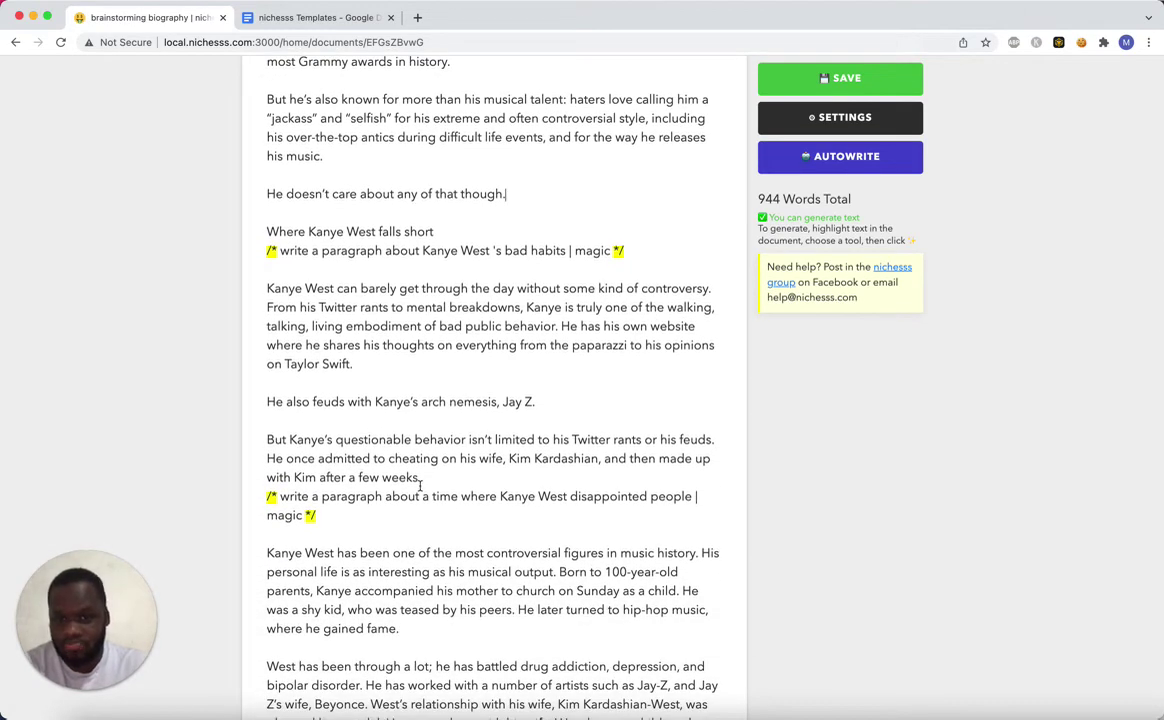
pyautogui.scroll(-3, 420, 486)
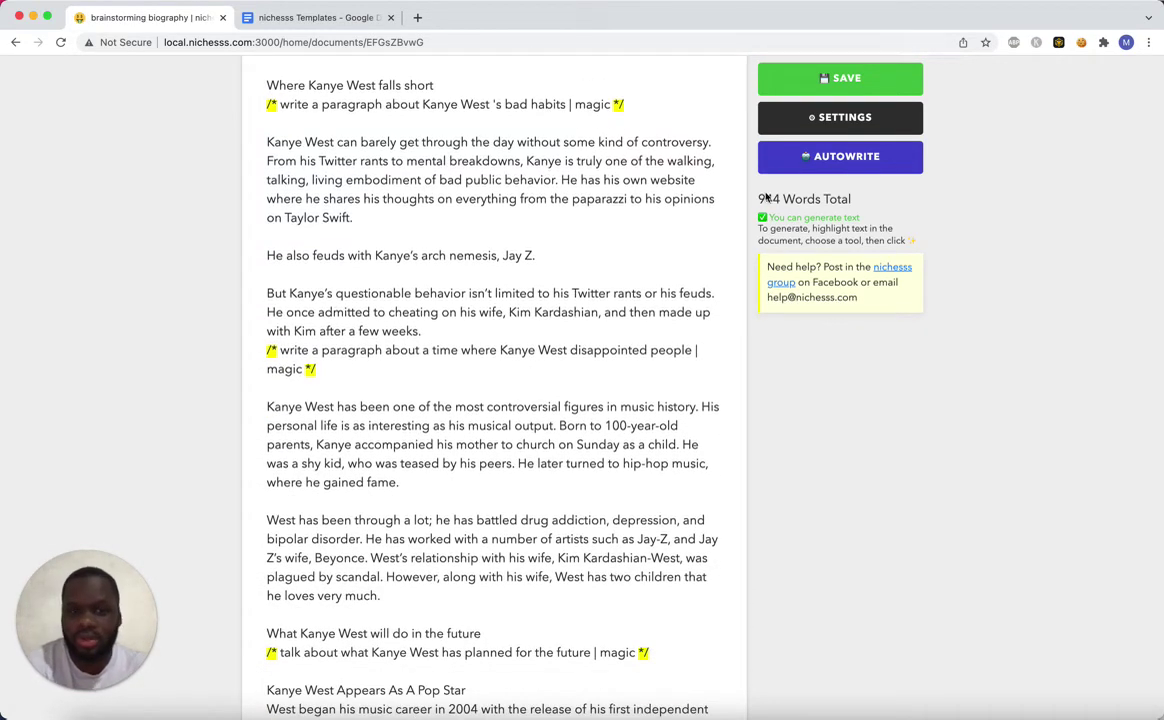
pyautogui.scroll(-5, 560, 443)
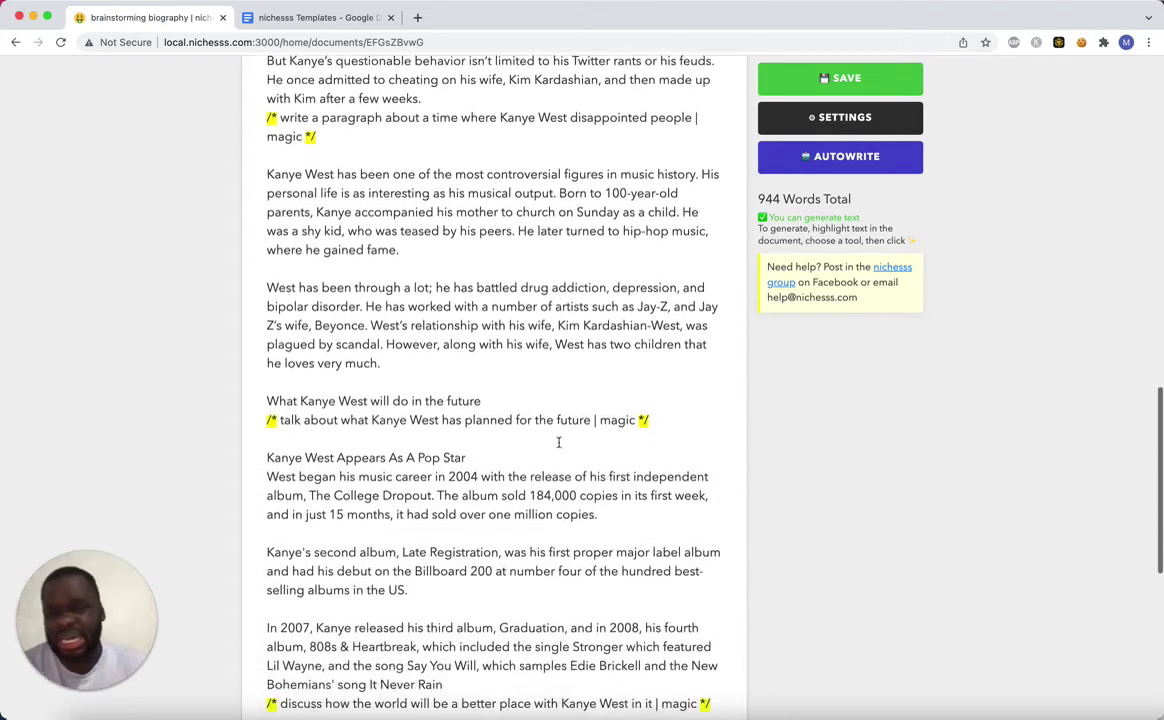
pyautogui.scroll(8, 557, 440)
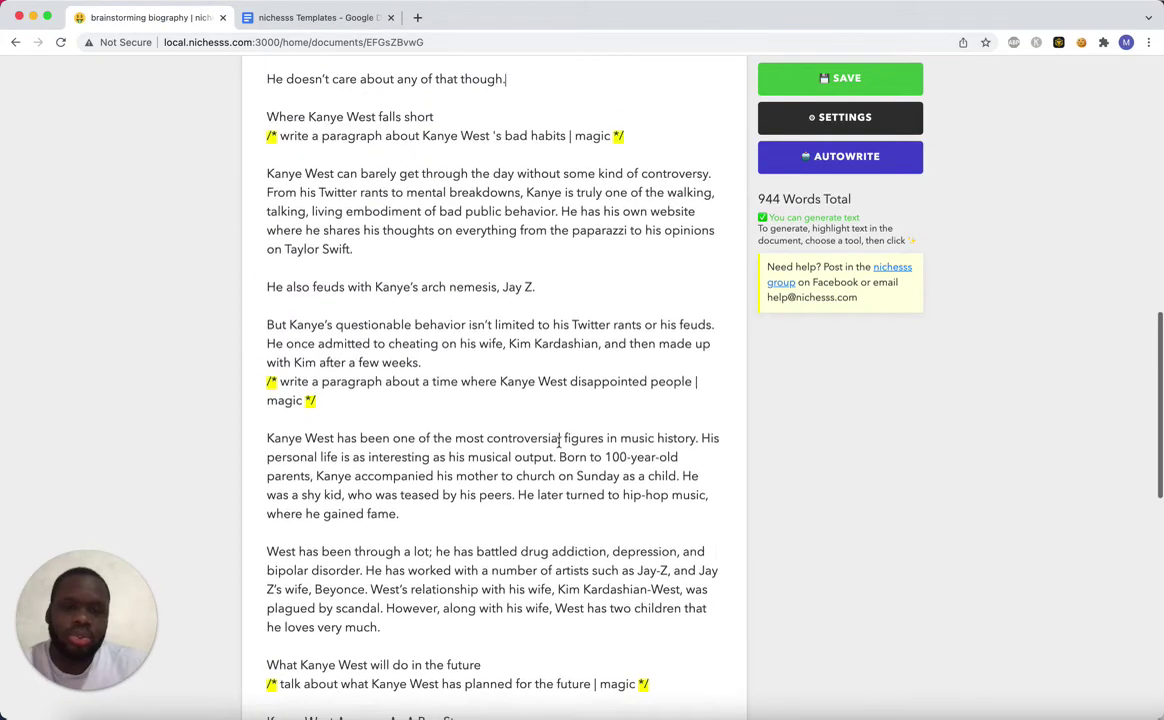
pyautogui.scroll(8, 557, 440)
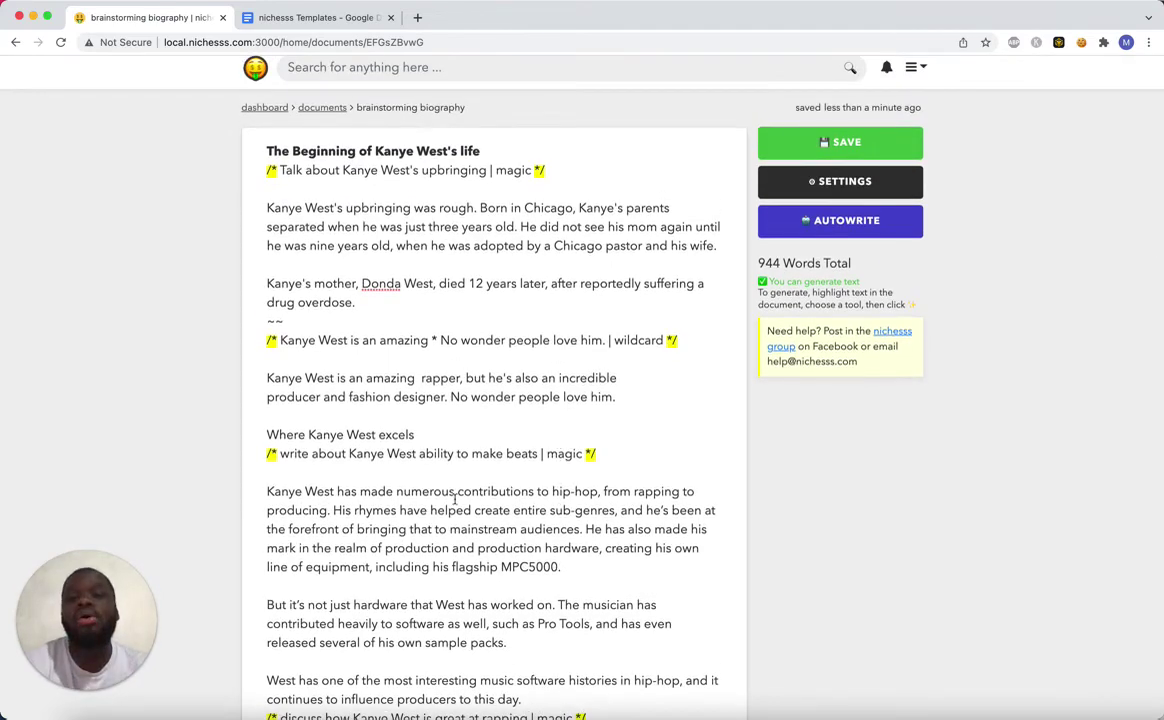
pyautogui.scroll(-20, 455, 500)
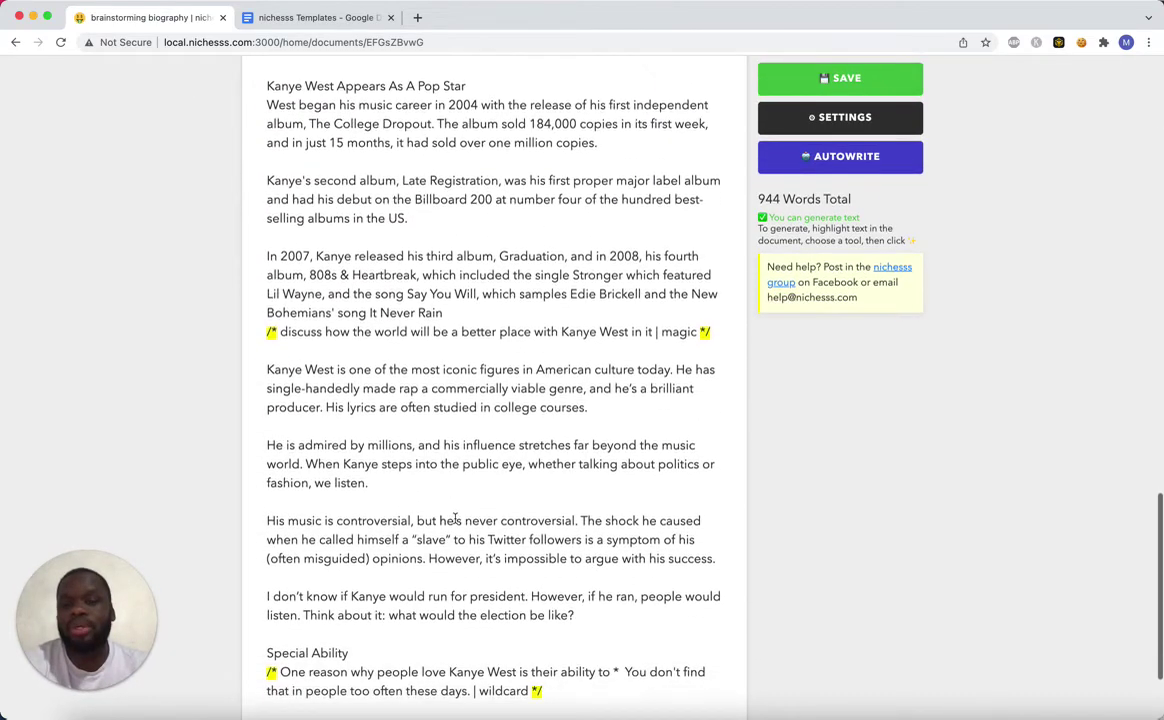
pyautogui.scroll(-1, 455, 518)
pyautogui.scroll(-1, 455, 518)
pyautogui.scroll(6, 455, 518)
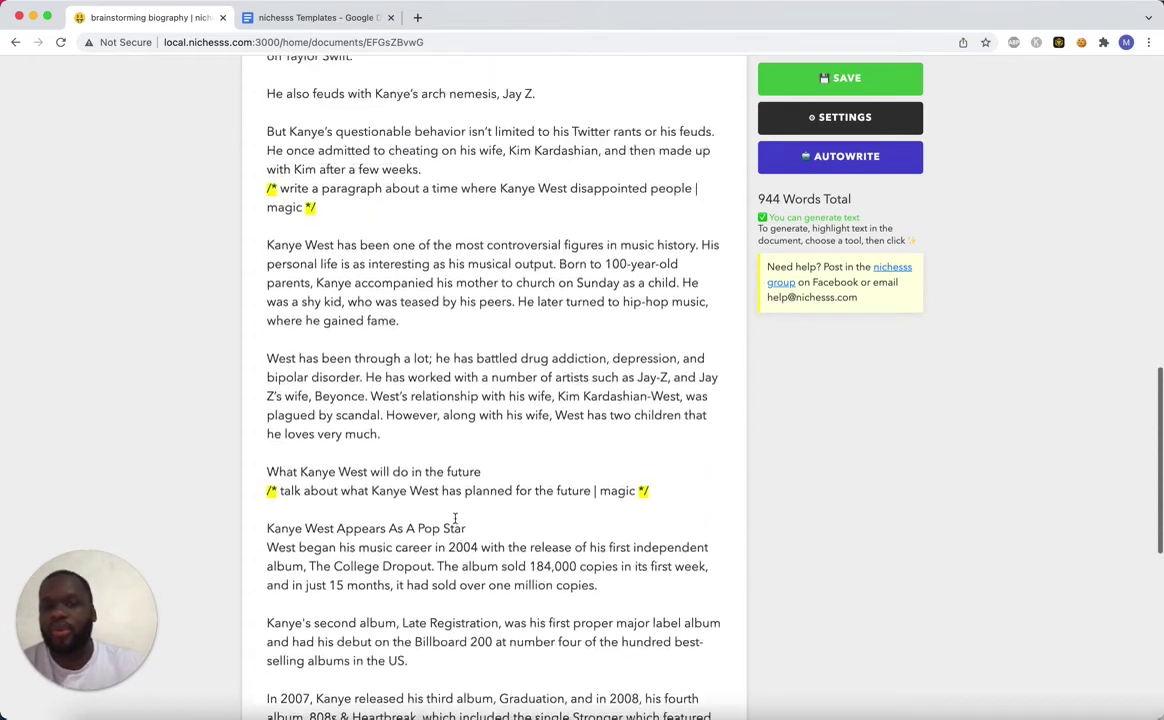
pyautogui.scroll(7, 455, 518)
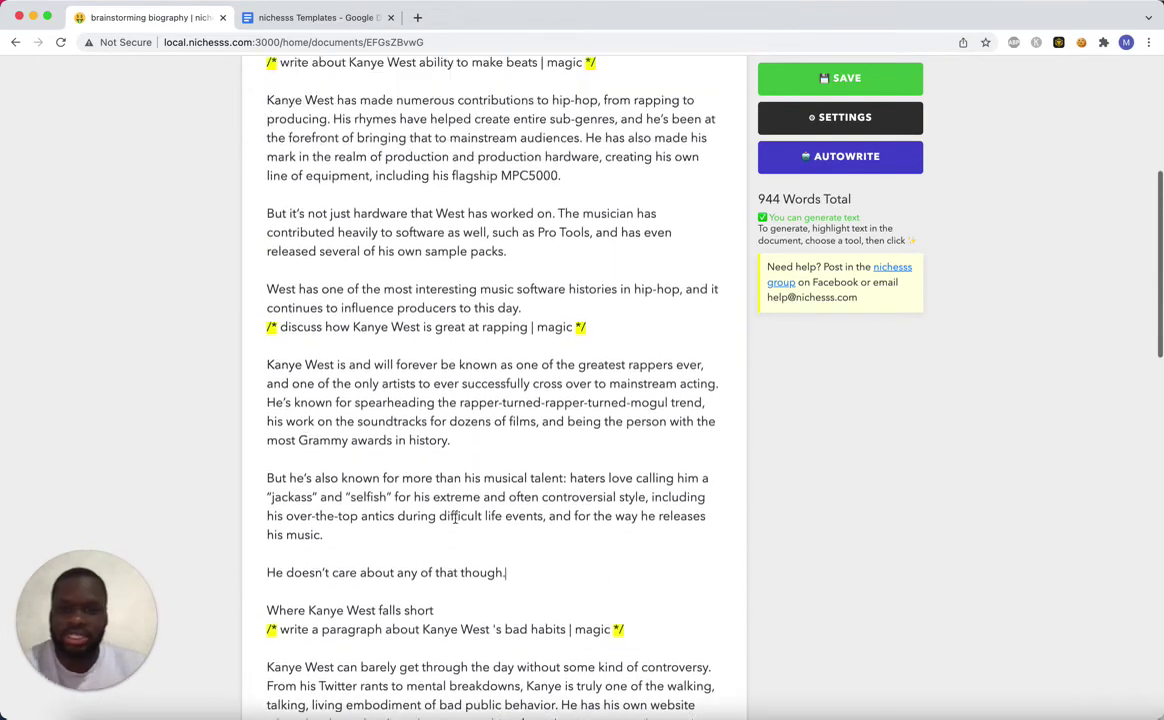
# Skim the finished Kanye West biography from the opening section down to Special Ability.
pyautogui.scroll(5, 455, 518)
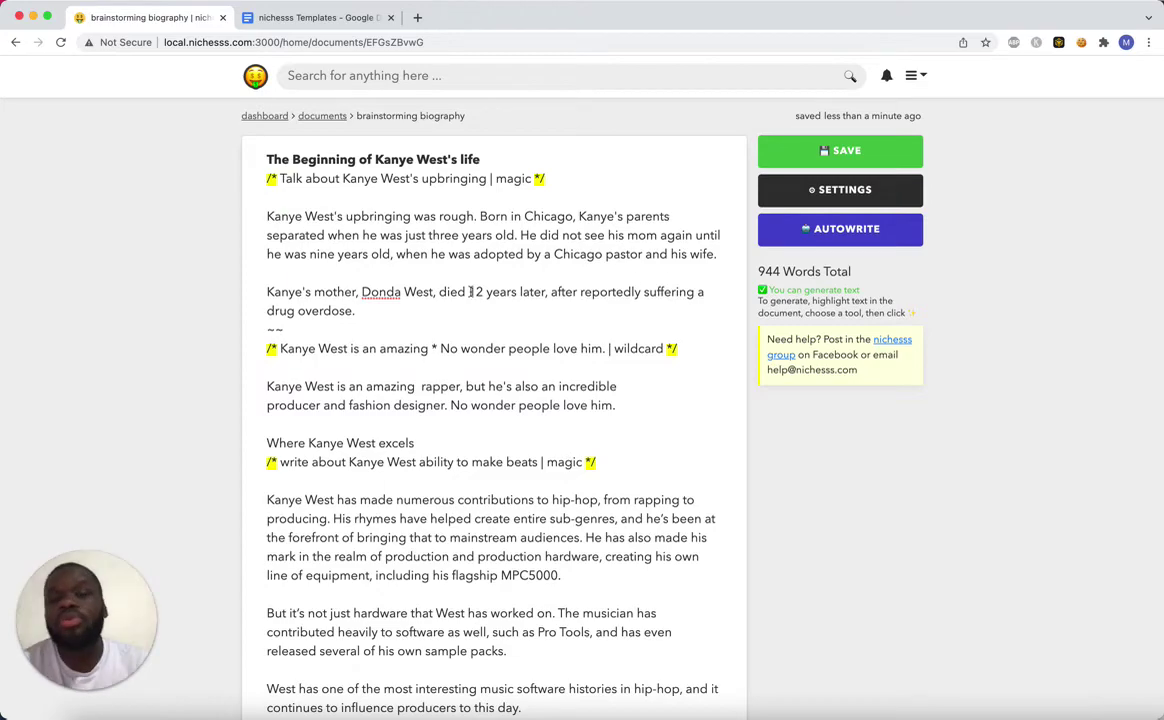
pyautogui.scroll(-20, 494, 335)
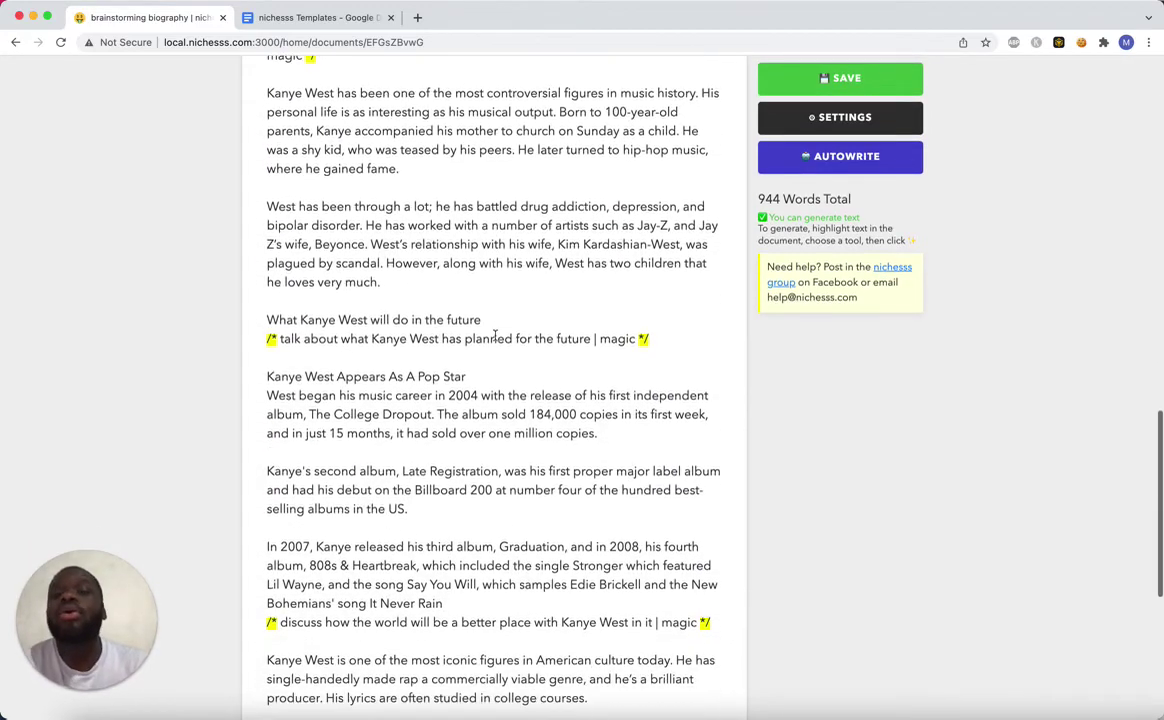
pyautogui.scroll(-1, 494, 335)
pyautogui.scroll(-7, 494, 335)
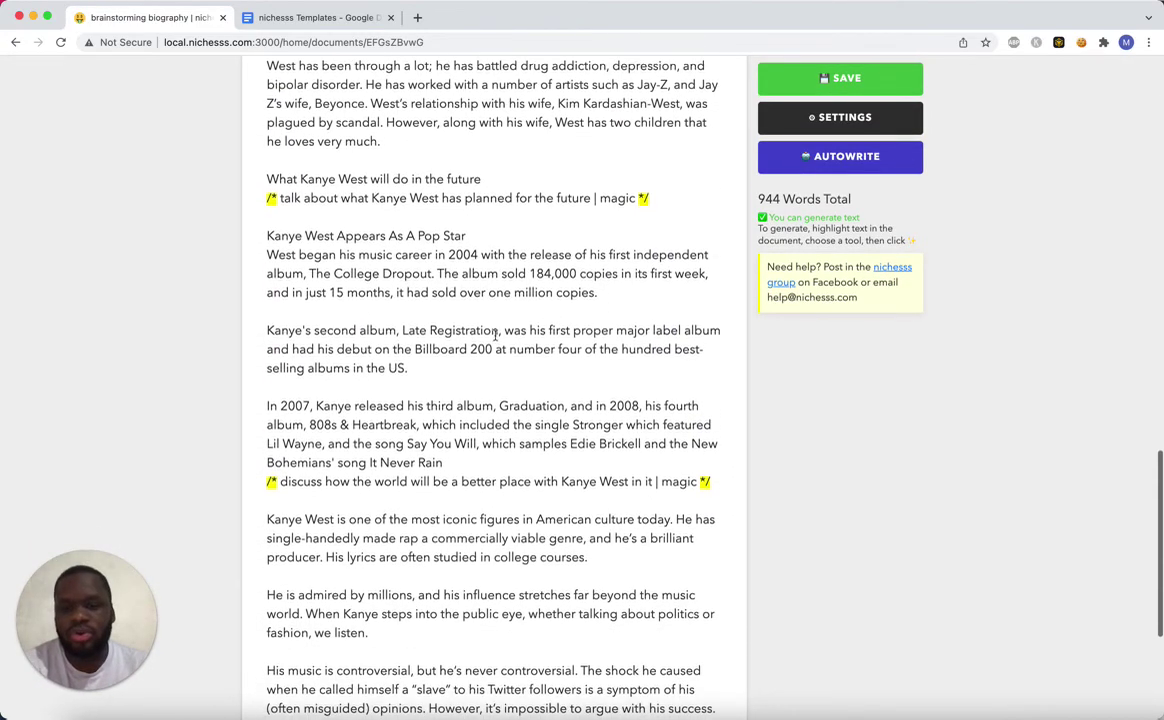
pyautogui.scroll(20, 494, 335)
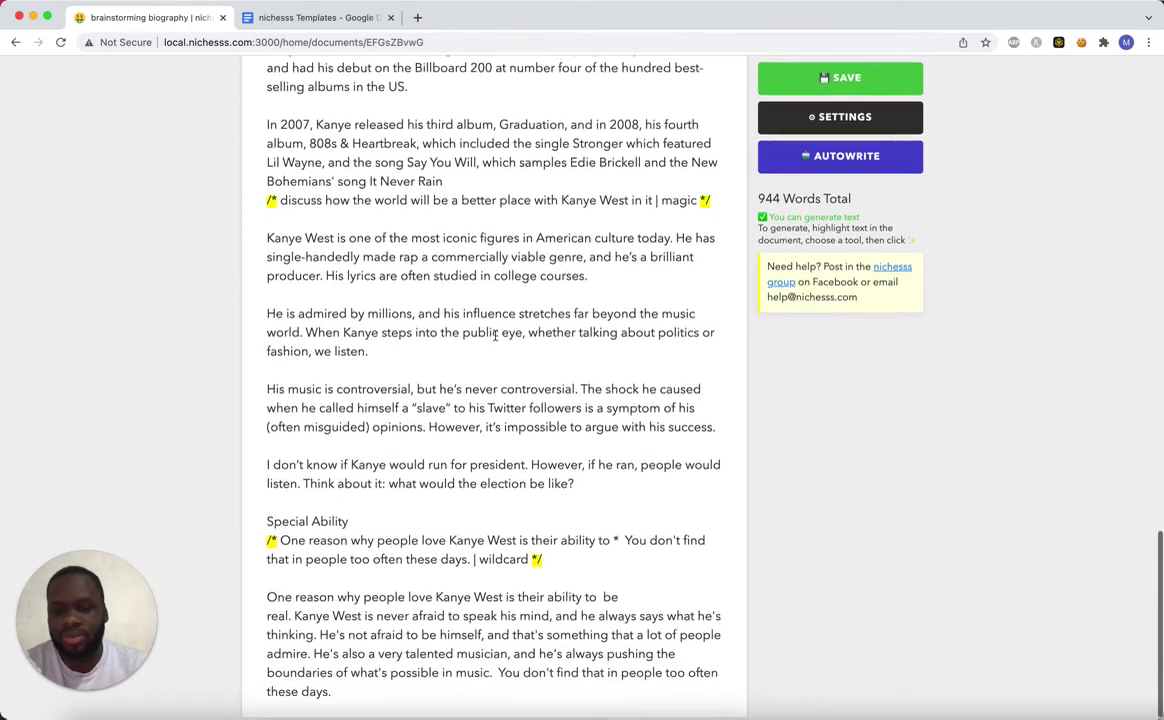
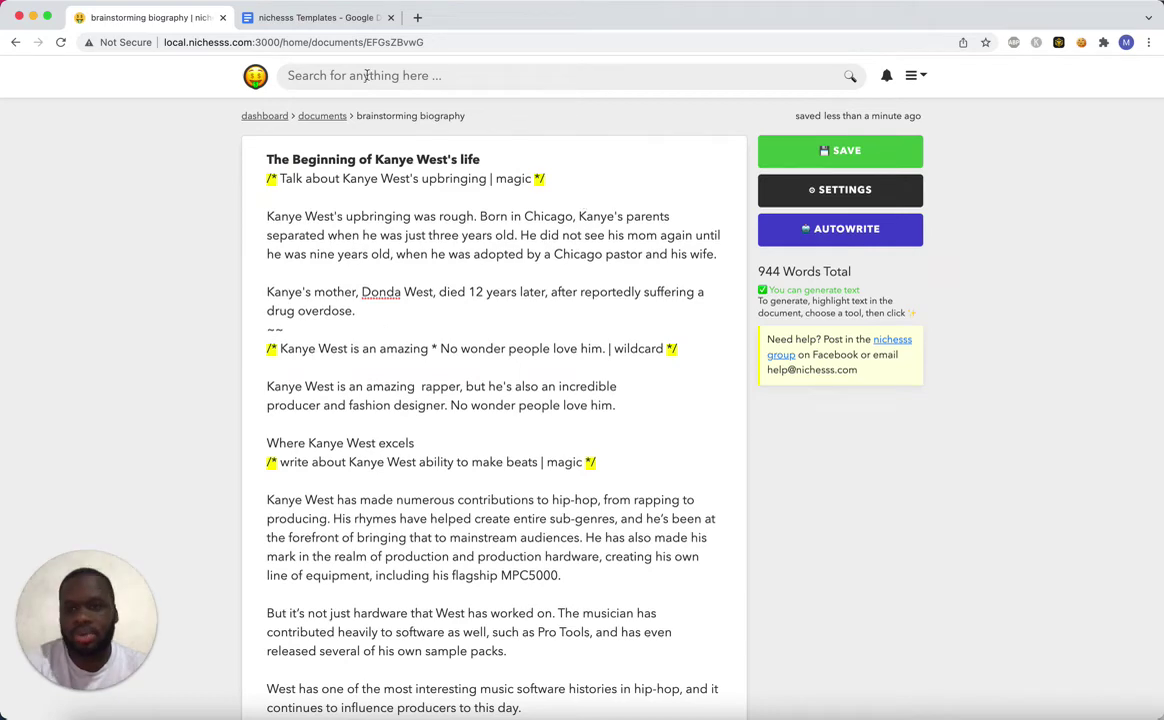
# Replace the document's content with the Biography template from the nichesss Templates Google Doc and open its variables.
pyautogui.press('BackSpace')
pyautogui.click(307, 24)
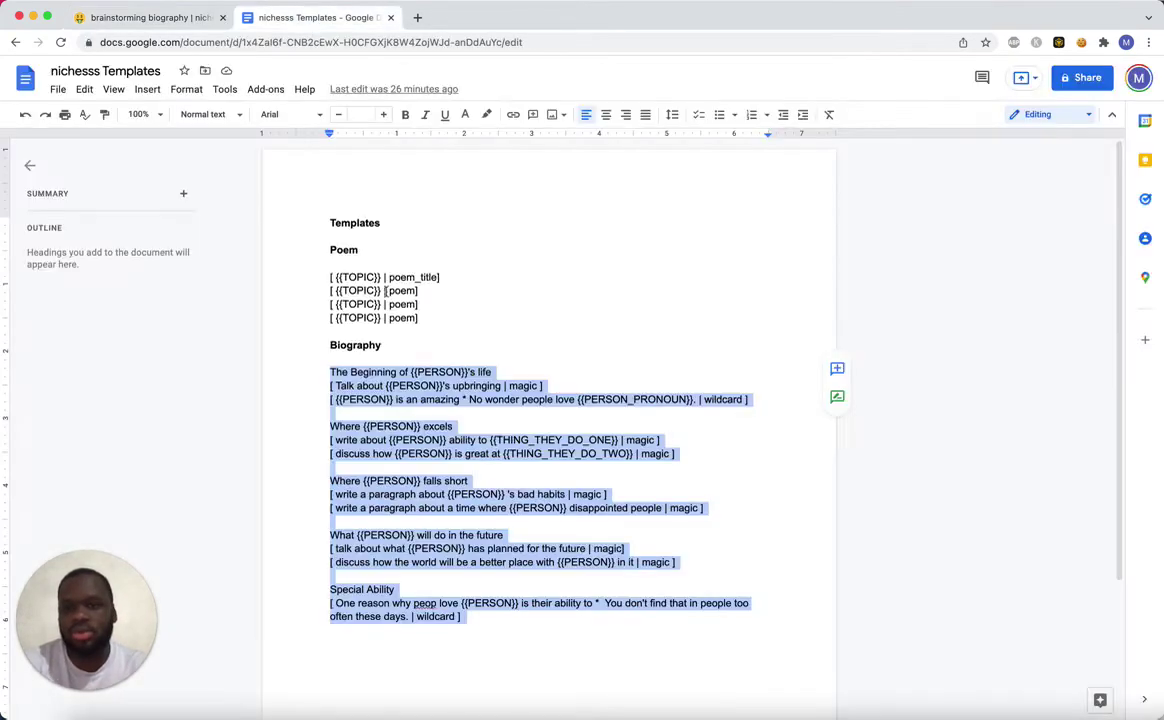
pyautogui.click(187, 28)
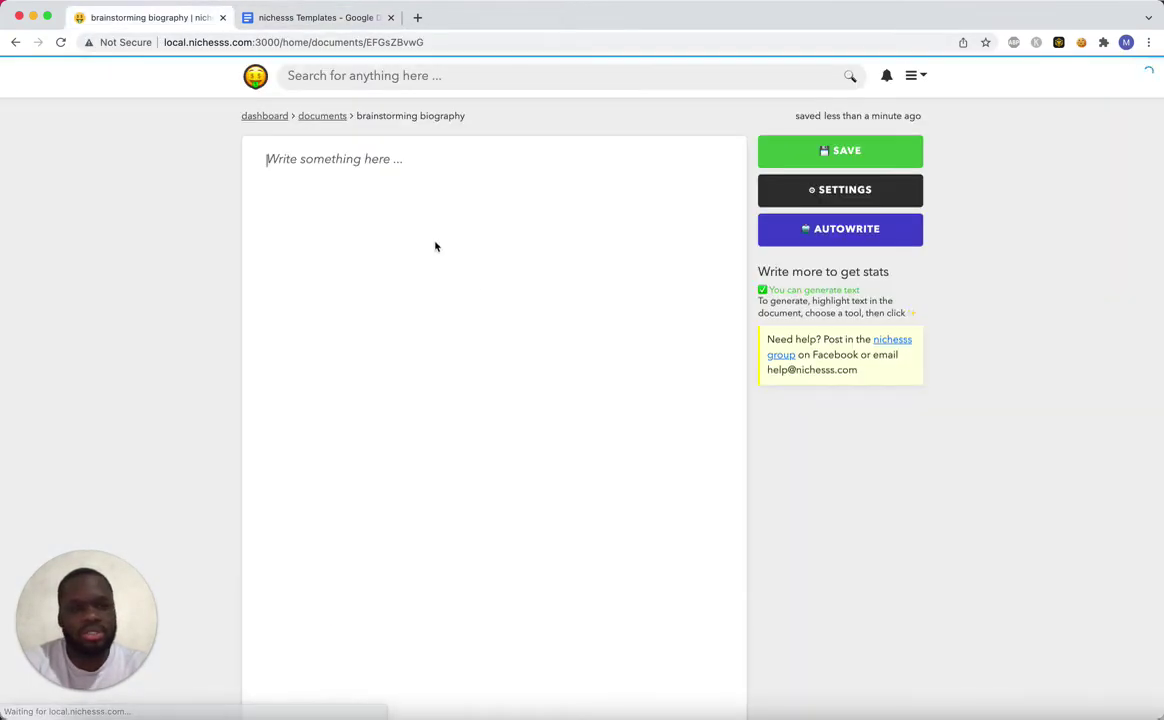
pyautogui.click(333, 174)
pyautogui.write("The Beginning of {{PERSON}}'s life [ Talk about {{PERSON}}'s upbringing | magic ] [ {{PERSON}} is an amazing * No wonder people love {{PERSON_PRONOUN}}. | wildcard ]  Where {{PERSON}} excels [ write about {{PERSON}} ability to {{THING_THEY_DO_ONE}} | magic ] [ discuss how {{PERSON}} is great at {{THING_THEY_DO_TWO}} | magic ]  Where {{PERSON}} falls short [ write a paragraph about {{PERSON}} 's bad habits | magic ] [ write a paragraph about a time where {{PERSON}} disappointed people | magic ]  What {{PERSON}} will do in the future [ talk about what {{PERSON}} has planned for the future | magic] [ discuss how the world will be a better place with {{PERSON}} in it | magic ]  Special Ability [ One reason why peop love {{PERSON}} is their ability to *  You don't find that in people too often these days. | wildcard ]")
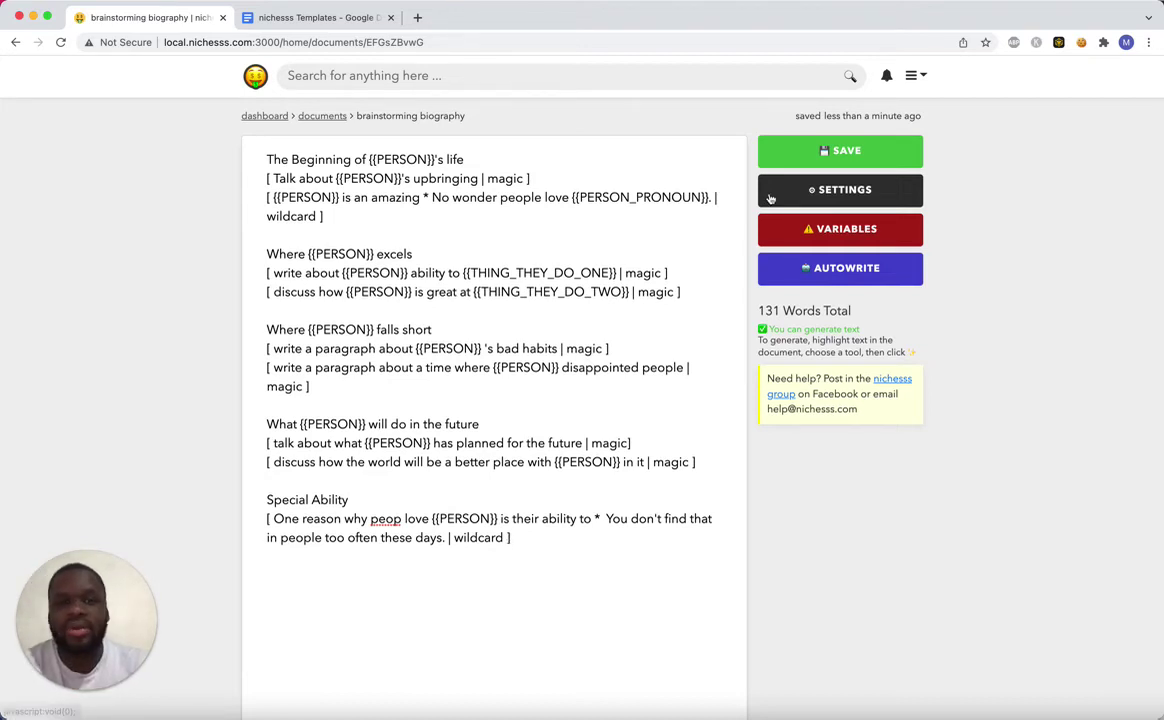
pyautogui.click(805, 228)
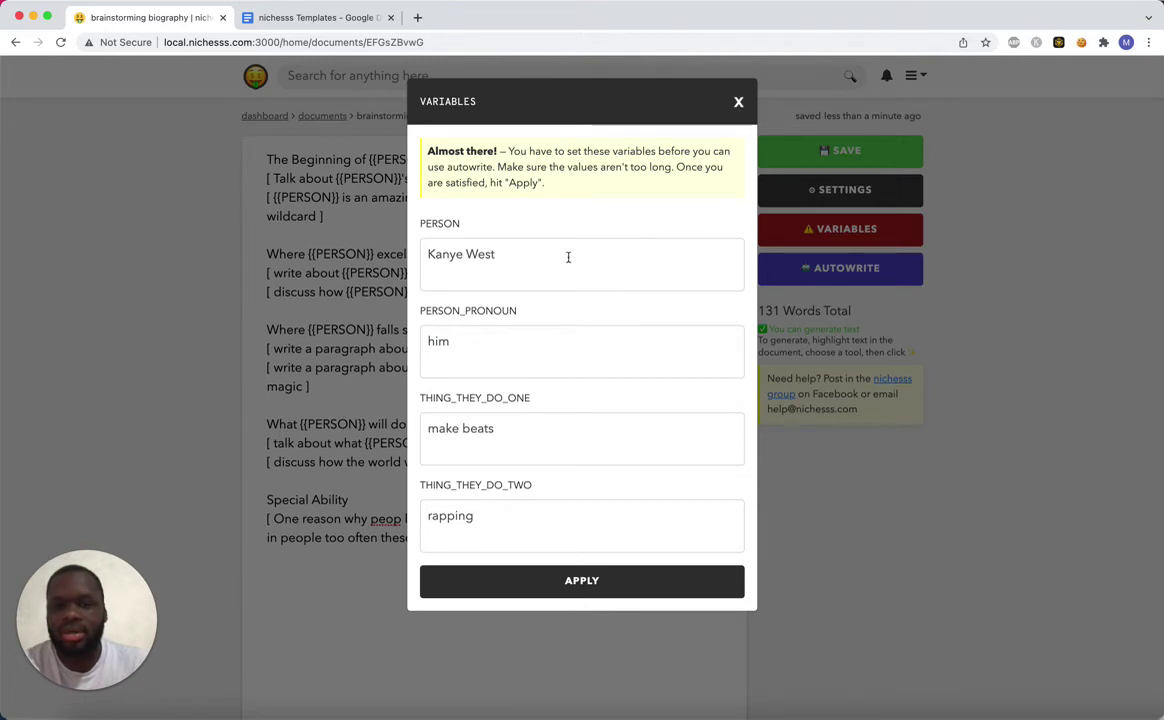
pyautogui.moveTo(500, 254); pyautogui.dragTo(427, 254)
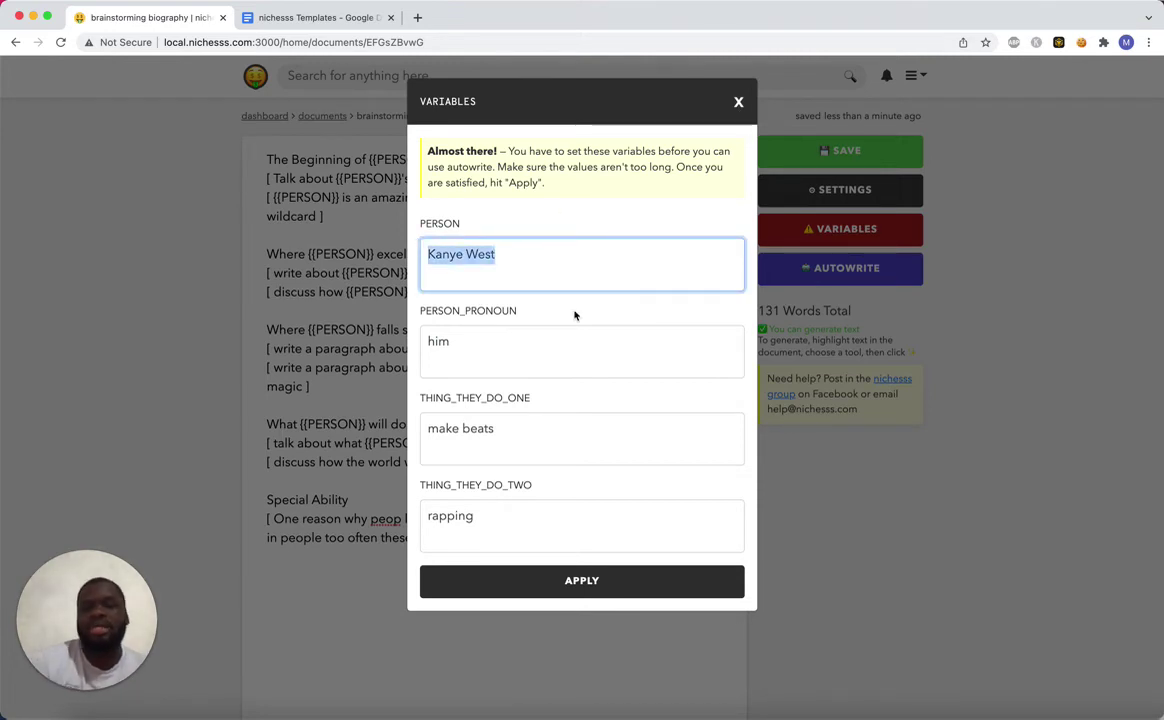
pyautogui.write('Beyonc')
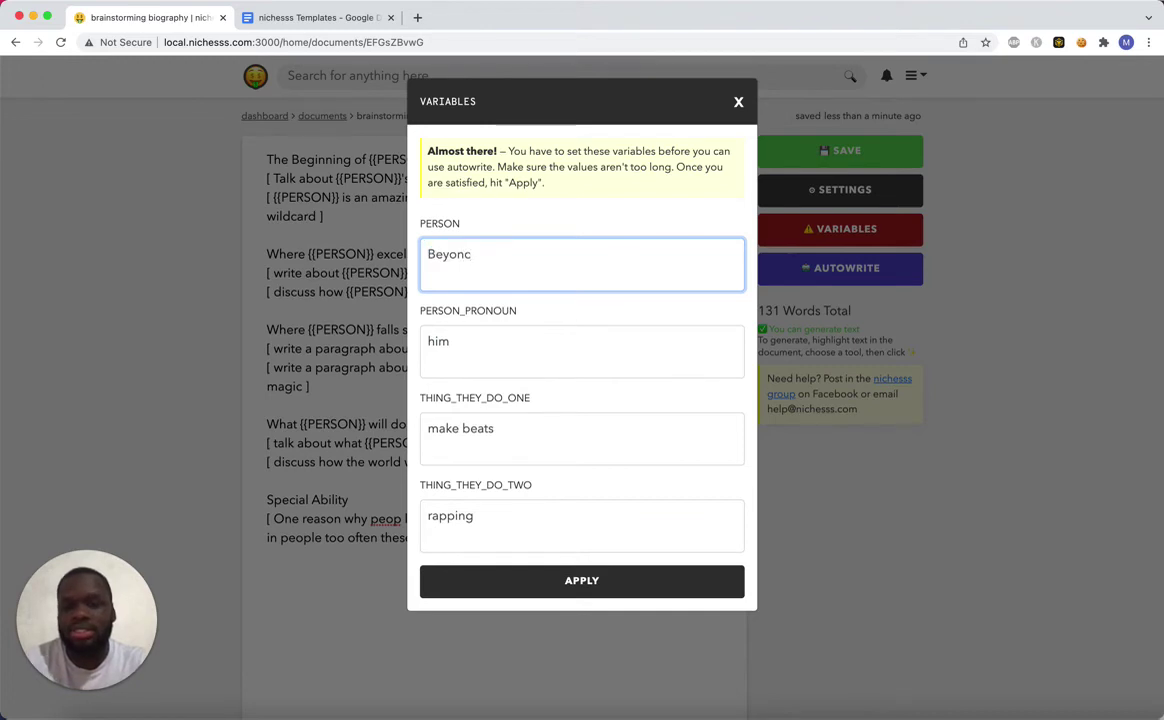
pyautogui.press('super+a')
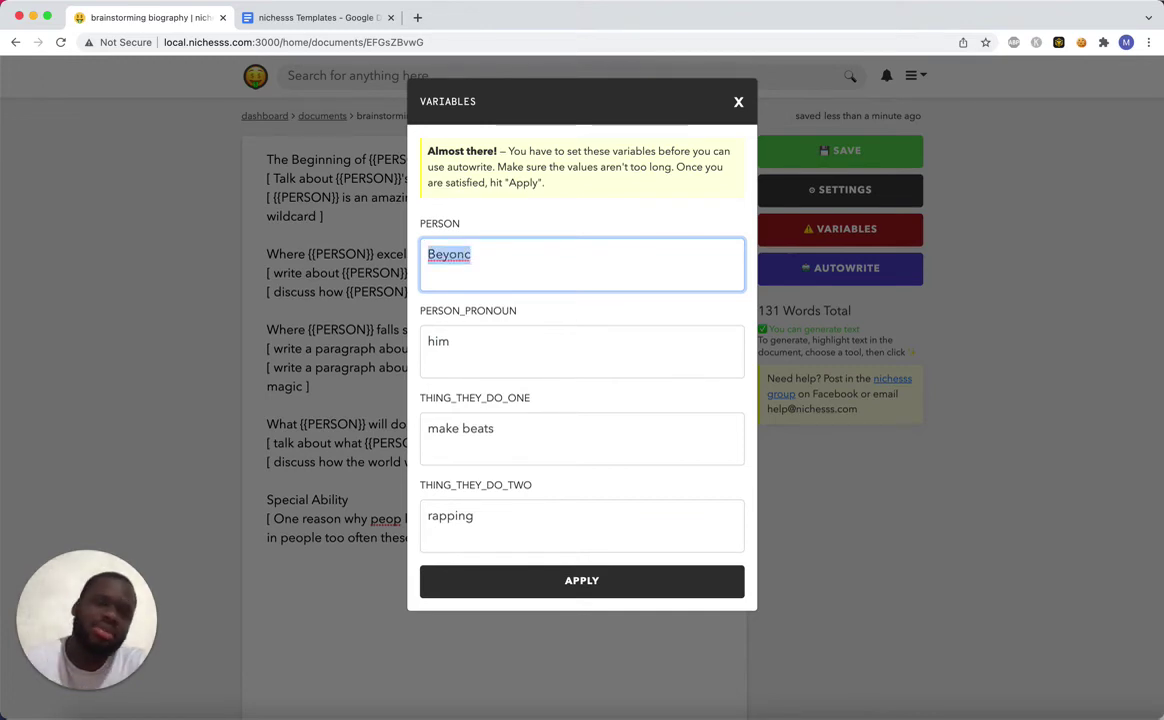
pyautogui.write('Barack')
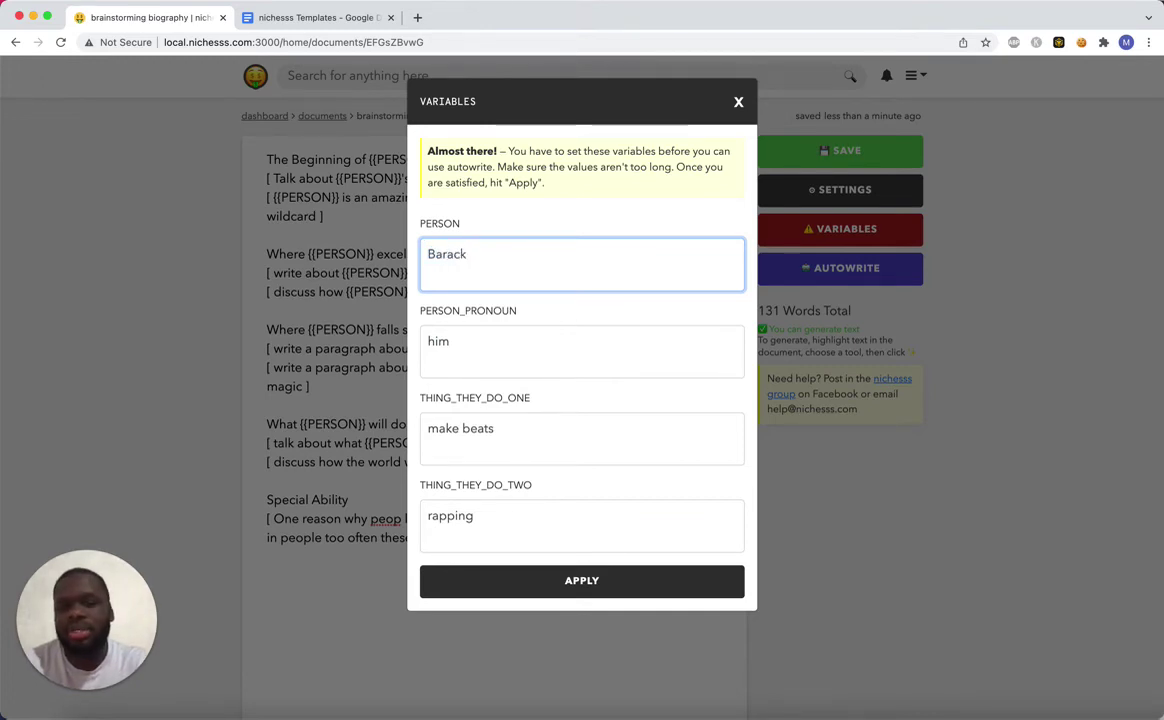
# Set the PERSON variable to Beyonce and PERSON_PRONOUN to her.
pyautogui.press('super+a')
pyautogui.press('BackSpace')
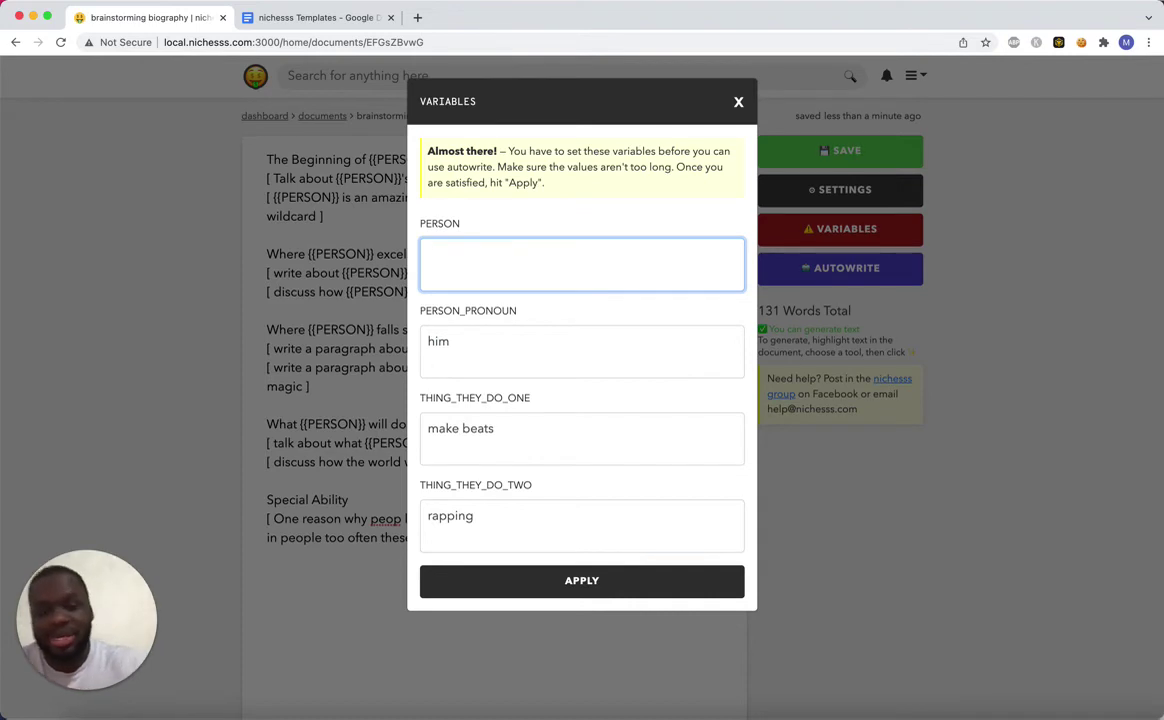
pyautogui.write('Bey')
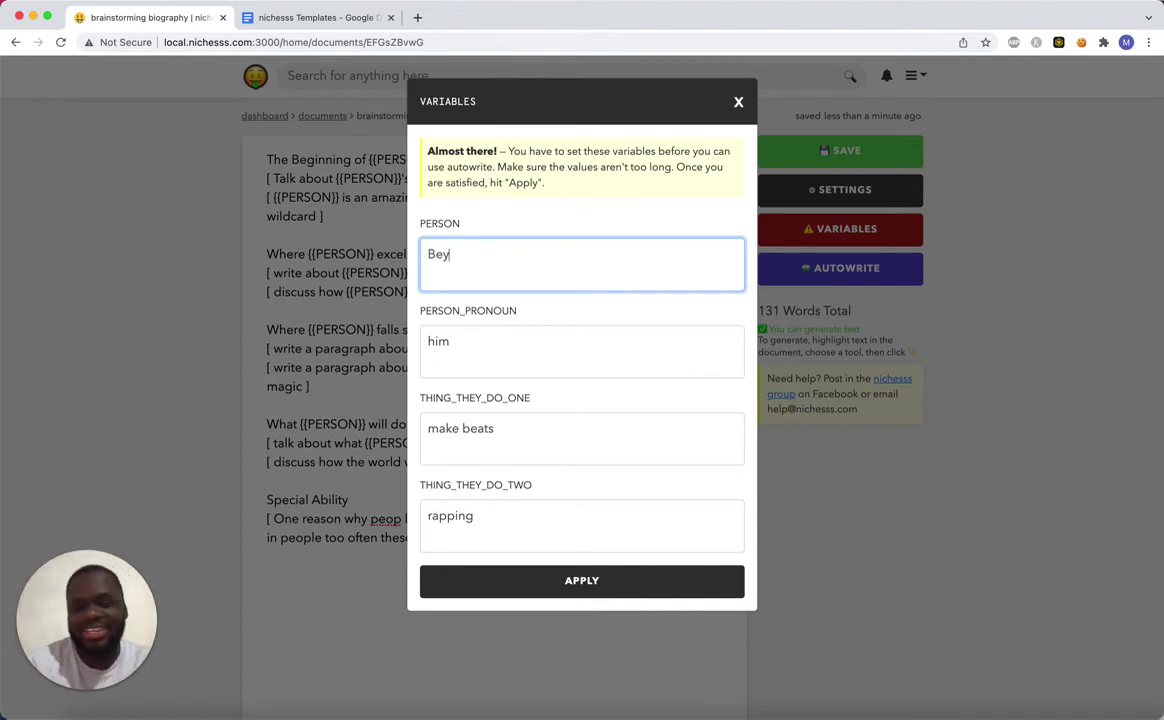
pyautogui.write('once')
pyautogui.press('Tab')
pyautogui.press('super+a')
pyautogui.write('her')
# Set THING_THEY_DO_ONE to sing and THING_THEY_DO_TWO to dance, and apply the variables.
pyautogui.press('Tab')
pyautogui.press('super+a')
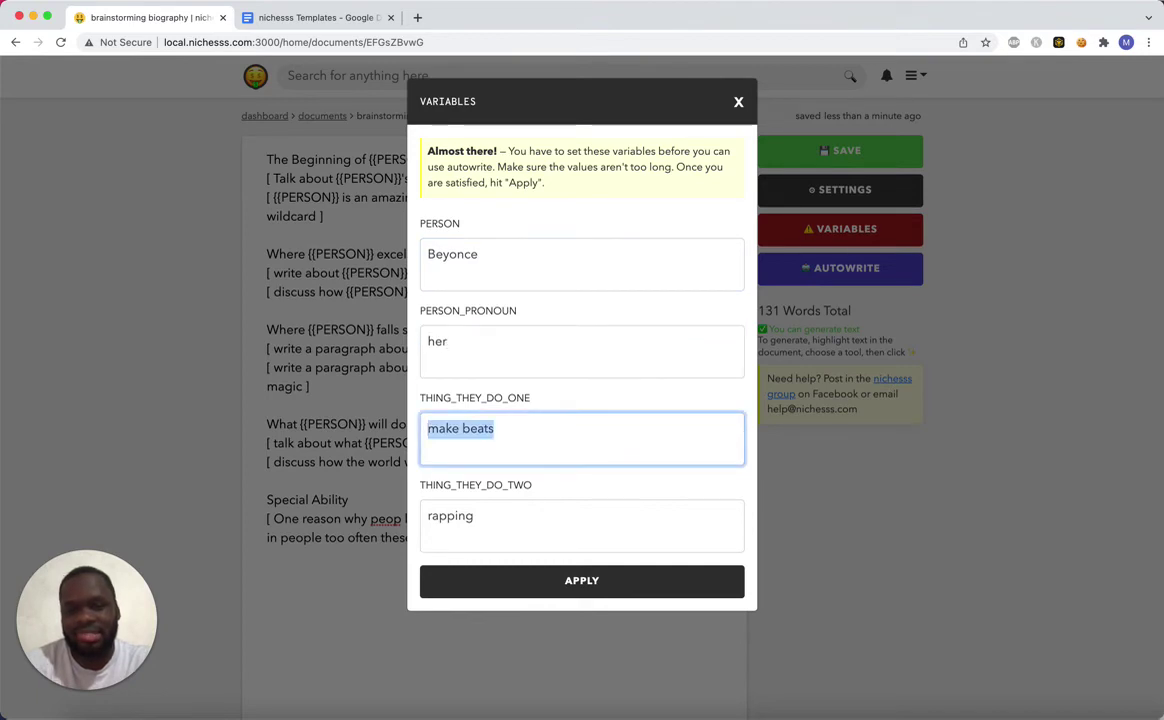
pyautogui.write('sing')
pyautogui.press('Tab')
pyautogui.write('dance')
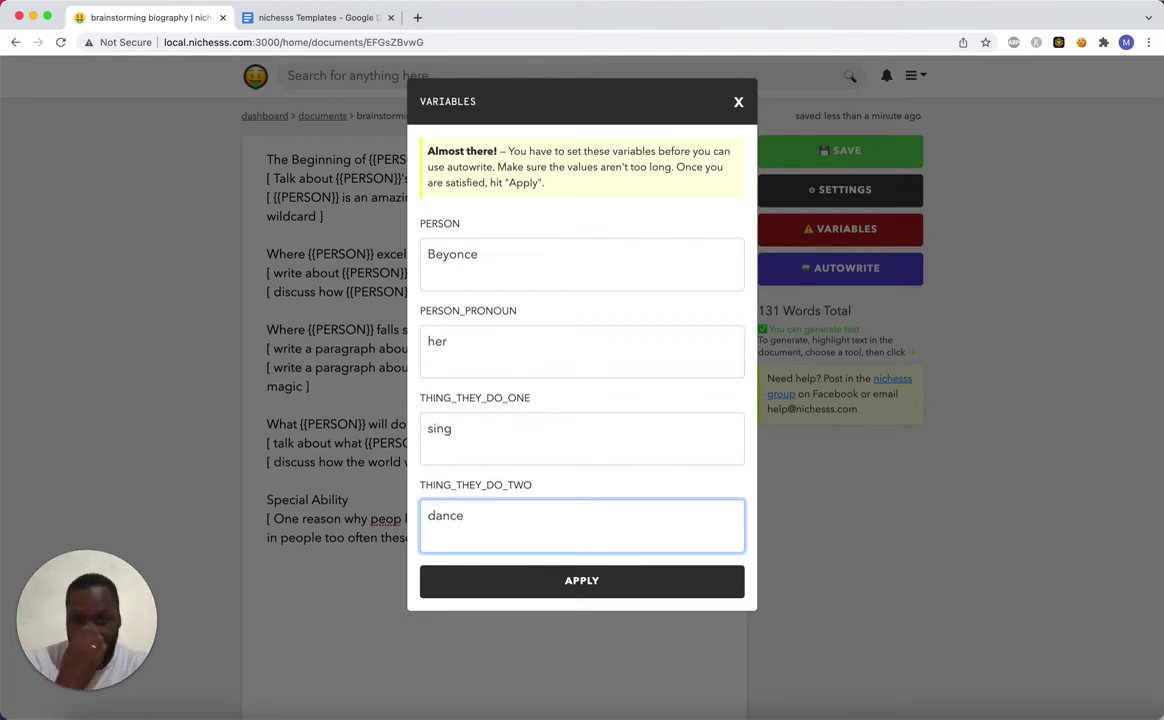
pyautogui.click(590, 581)
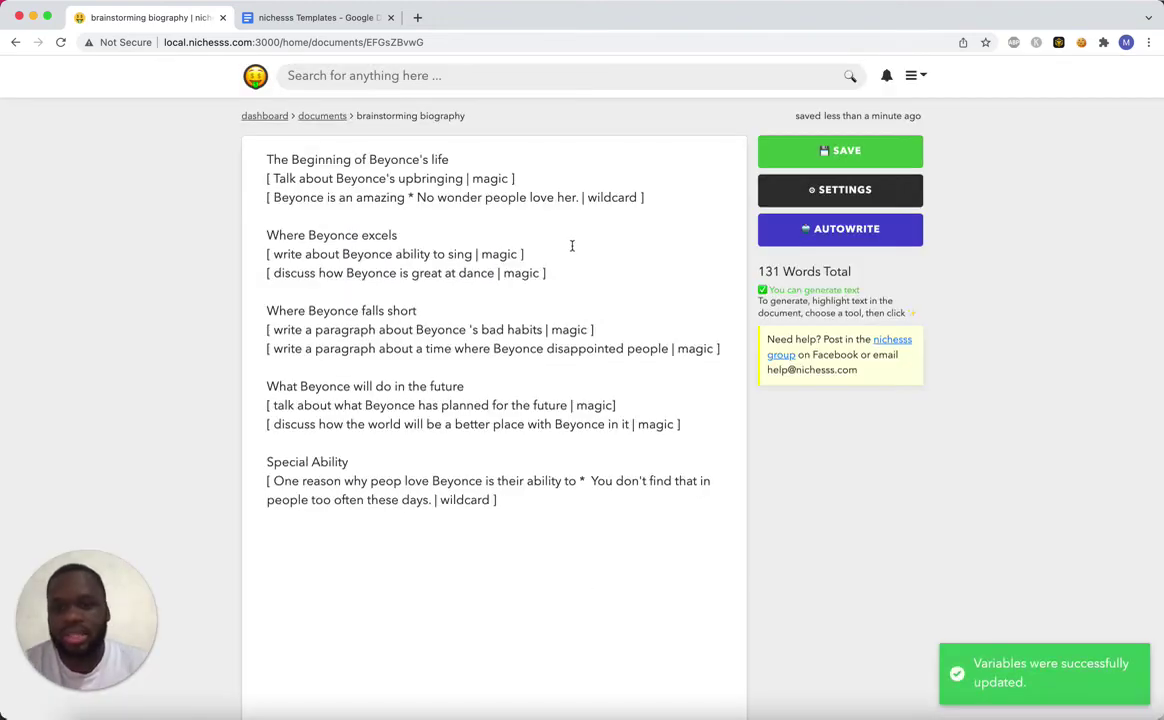
# Run Autowrite on the whole Beyonce template and read the generated text down to the bad-habits section.
pyautogui.click(815, 230)
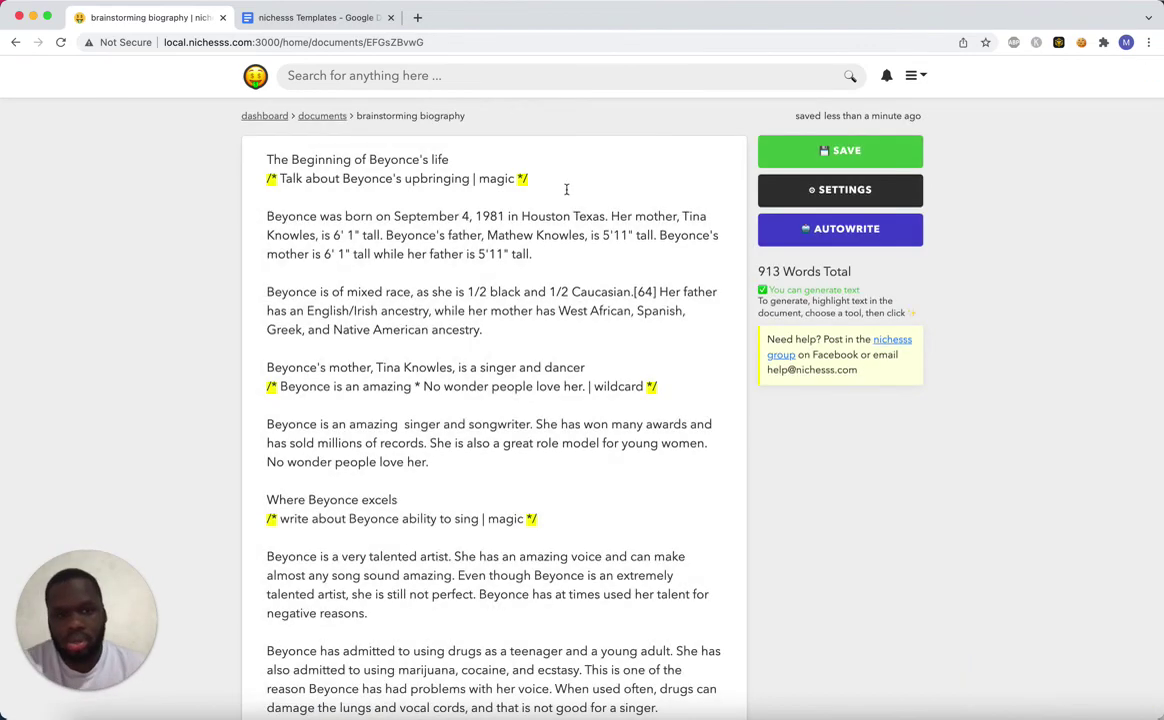
pyautogui.scroll(-1, 566, 190)
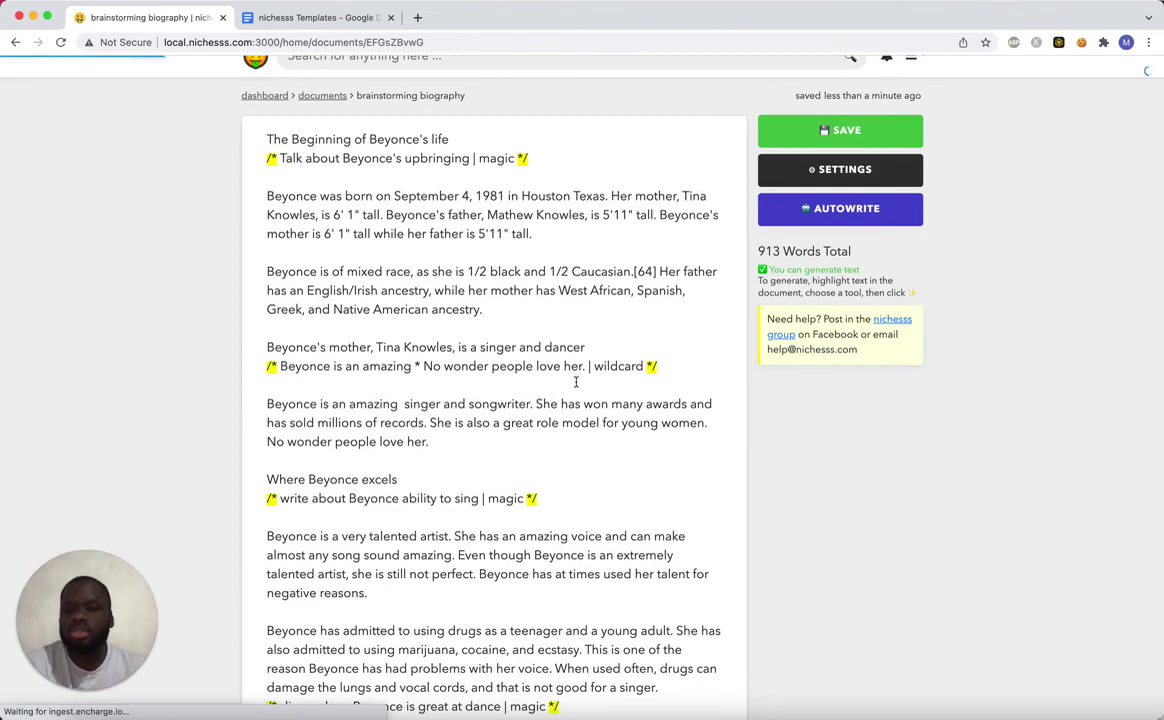
pyautogui.scroll(-5, 576, 384)
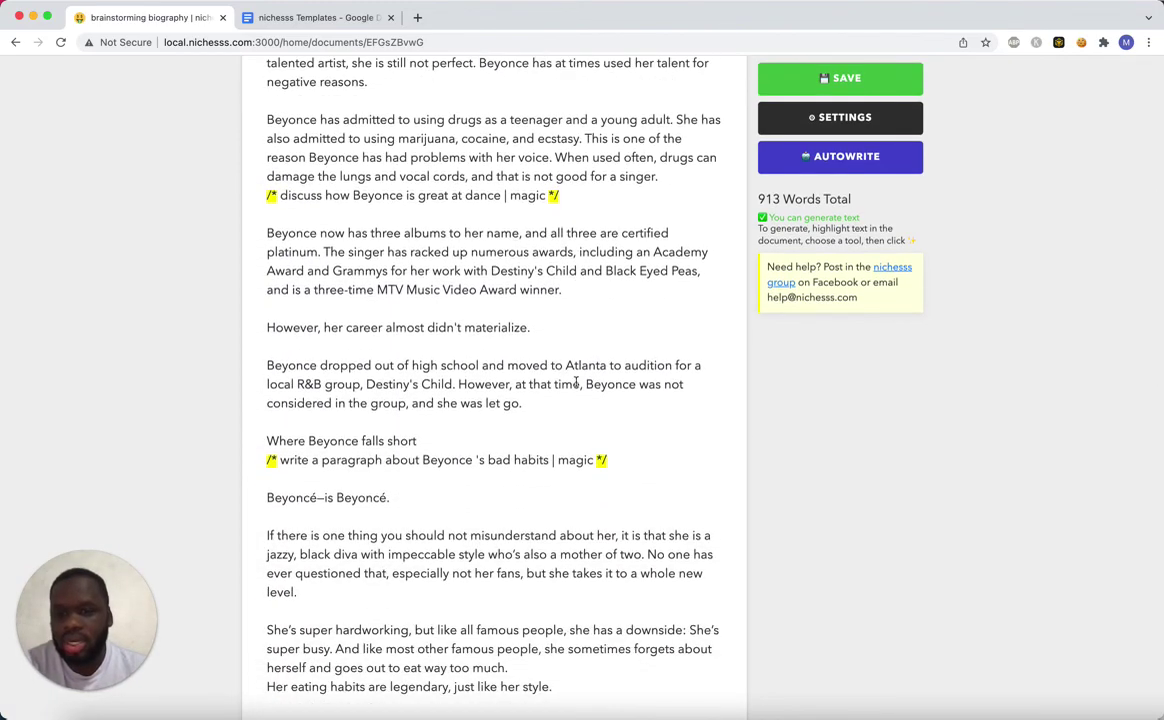
pyautogui.scroll(-1, 576, 384)
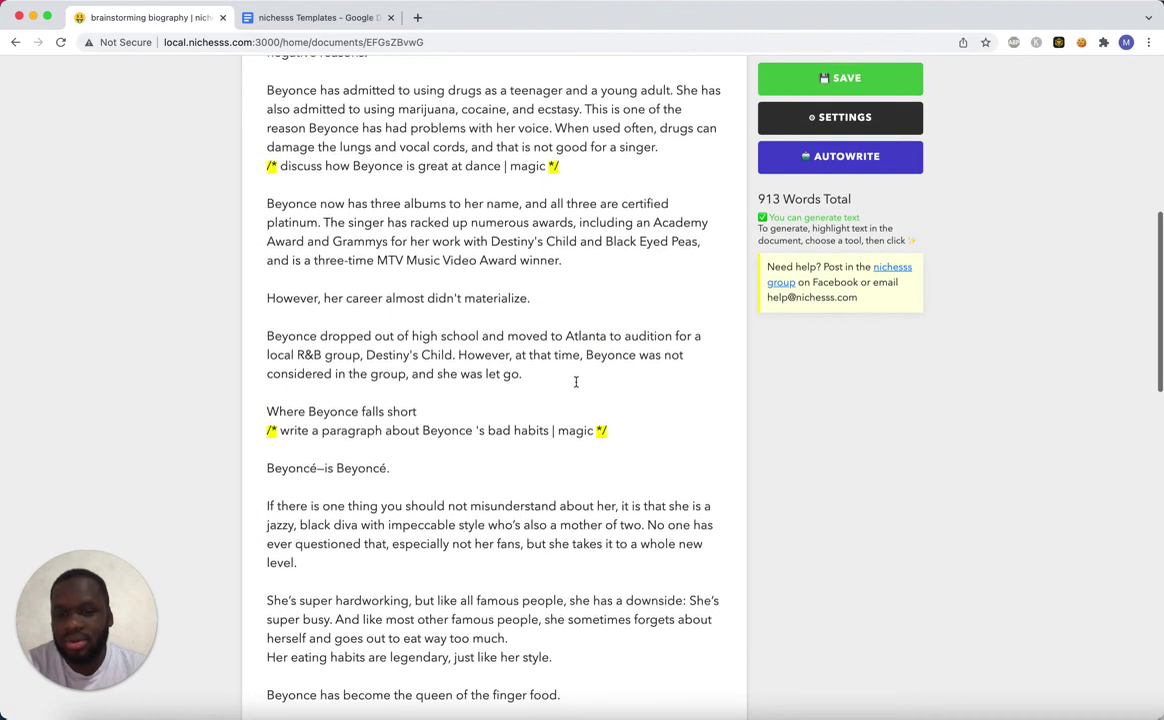
pyautogui.scroll(-2, 576, 381)
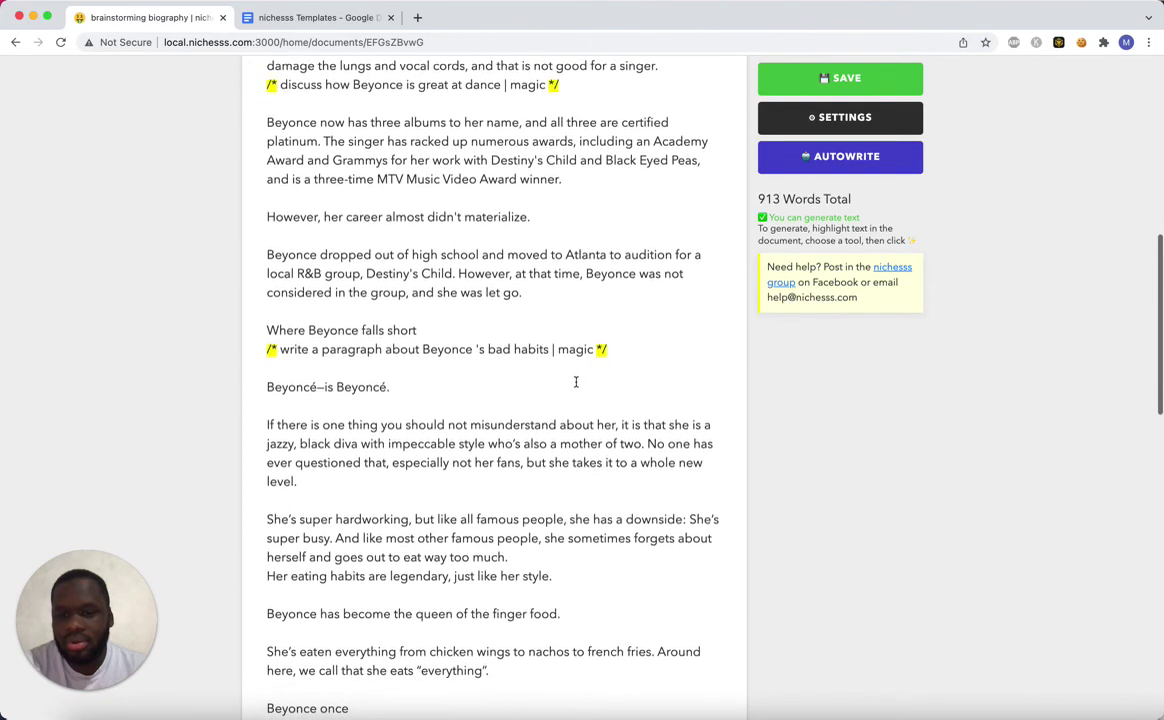
pyautogui.scroll(-1, 576, 382)
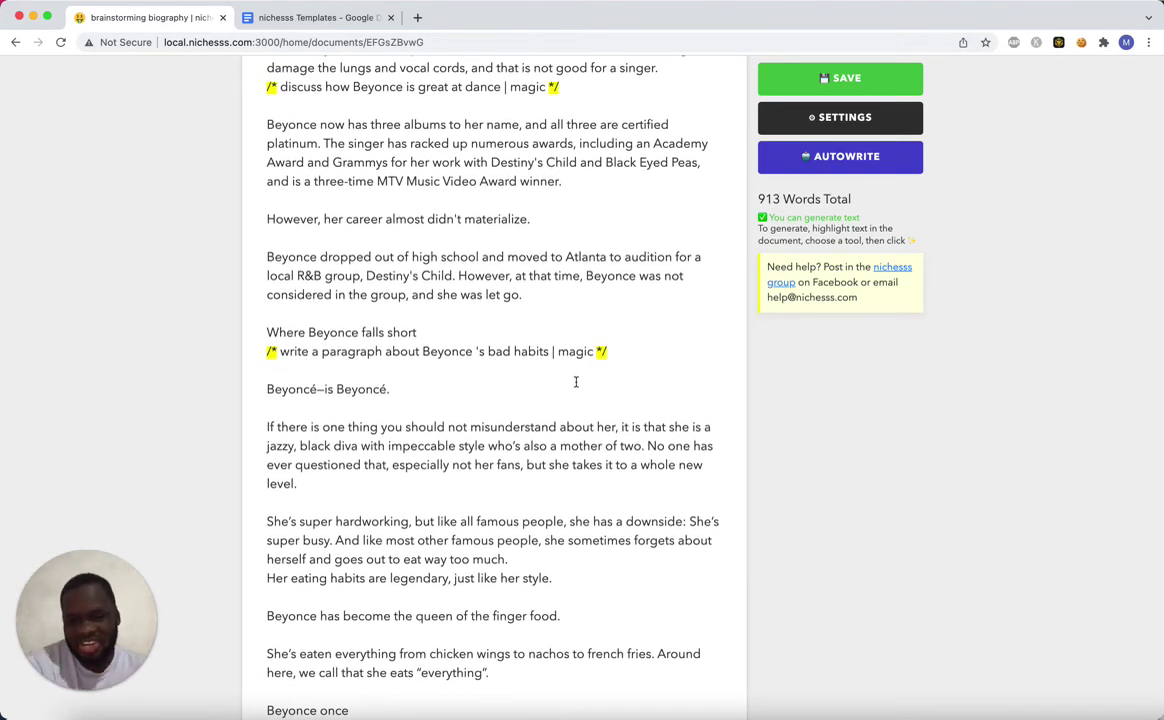
# Examine the wildcard passage in the opening section through "No wonder people love her." and skim the rest of the Beyonce biography.
pyautogui.scroll(10, 576, 382)
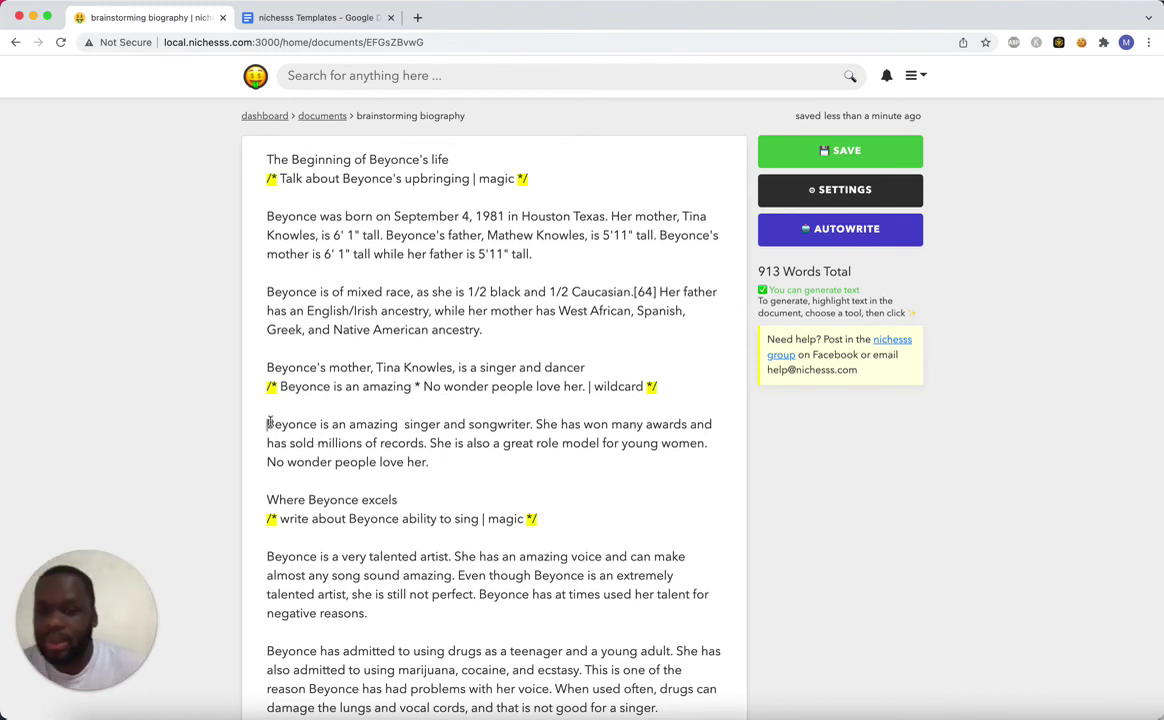
pyautogui.moveTo(268, 422); pyautogui.dragTo(515, 424)
pyautogui.click(343, 441)
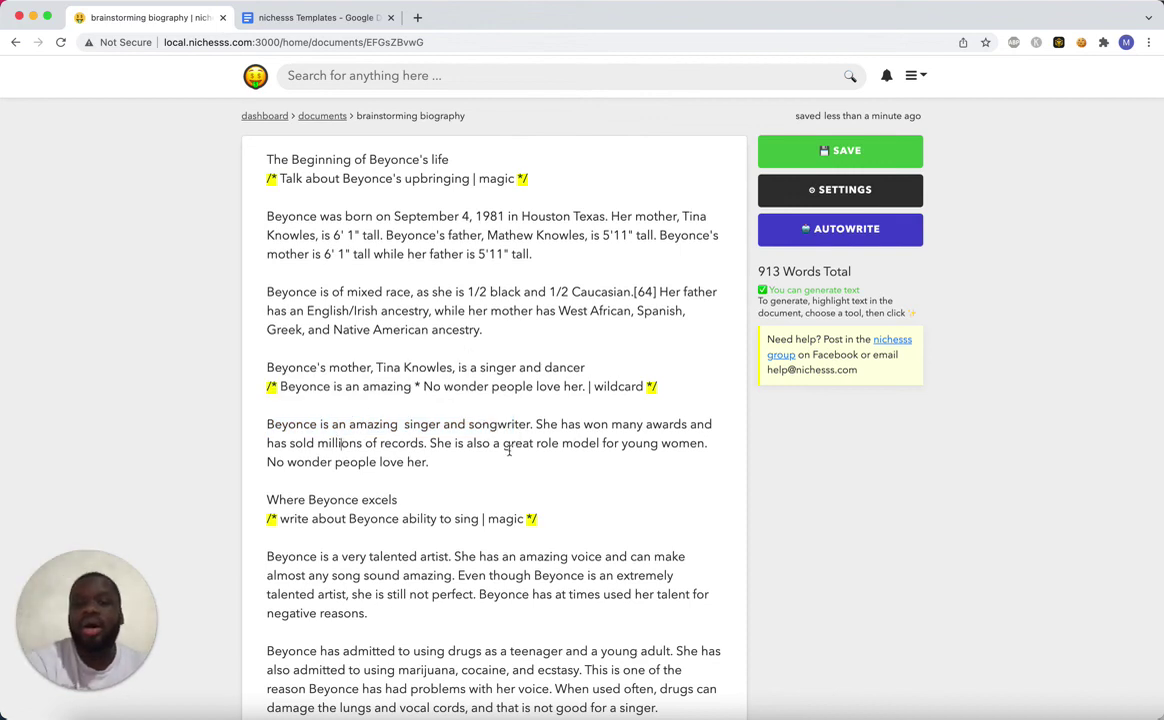
pyautogui.moveTo(536, 427); pyautogui.dragTo(266, 463)
pyautogui.click(436, 462)
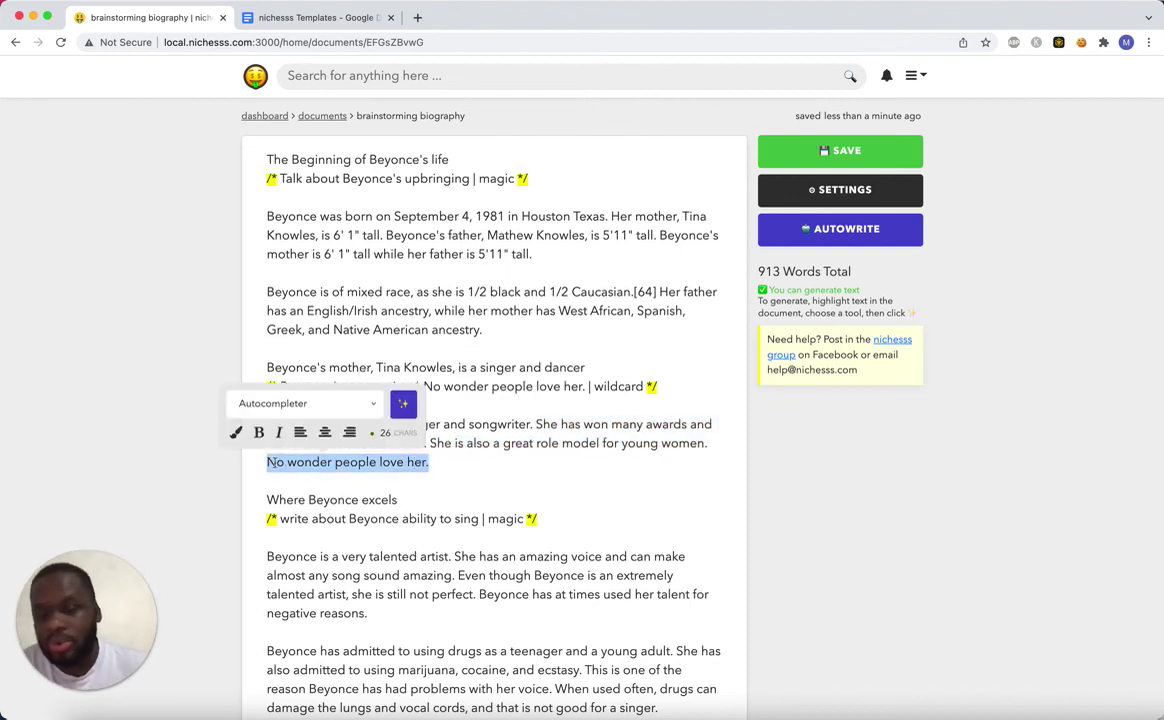
pyautogui.click(467, 470)
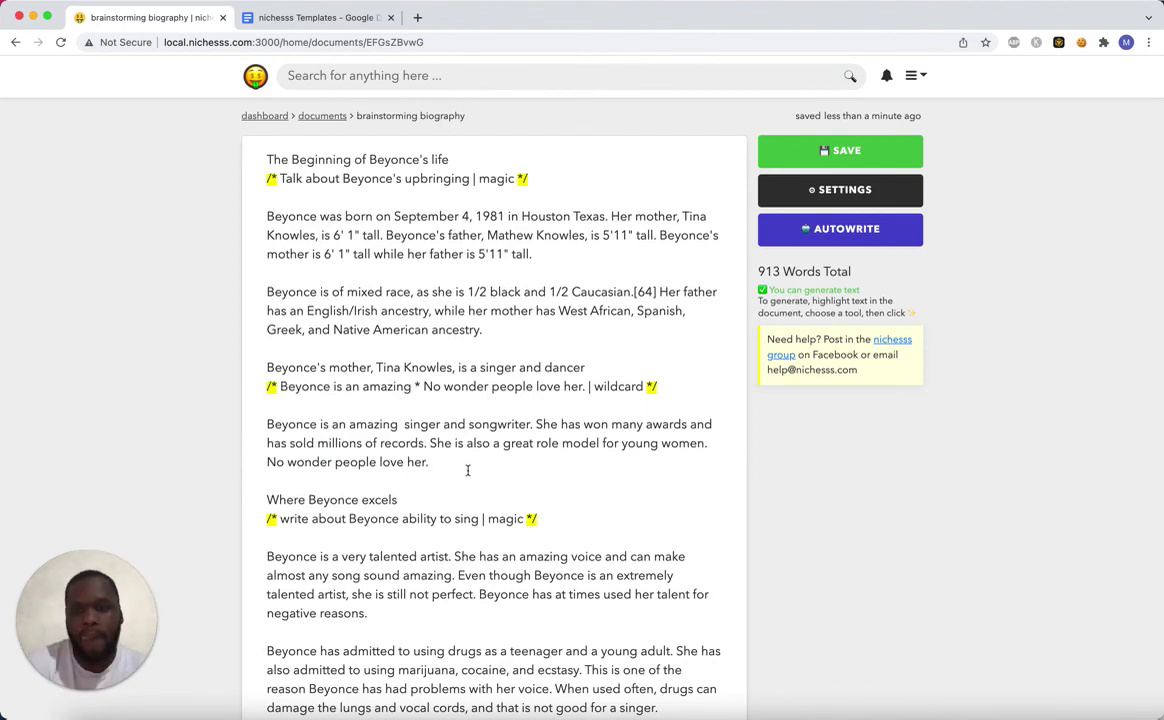
pyautogui.scroll(-4, 467, 470)
pyautogui.scroll(-20, 467, 470)
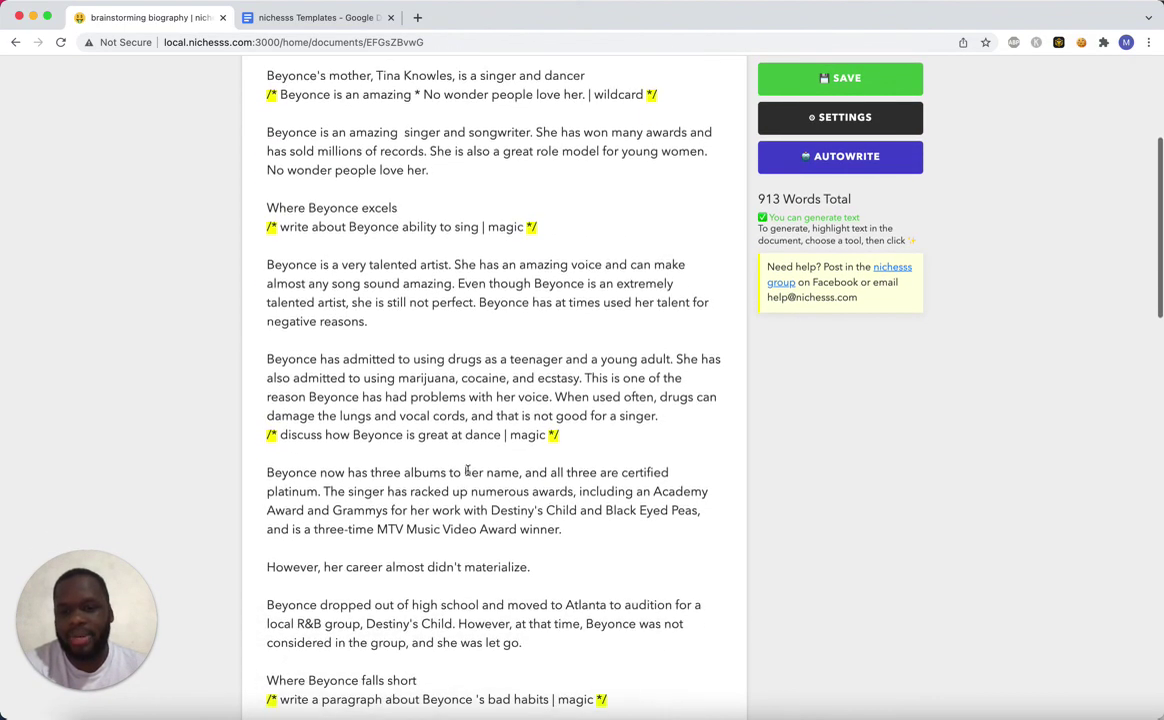
pyautogui.scroll(-3, 467, 470)
pyautogui.scroll(20, 467, 470)
pyautogui.scroll(5, 467, 470)
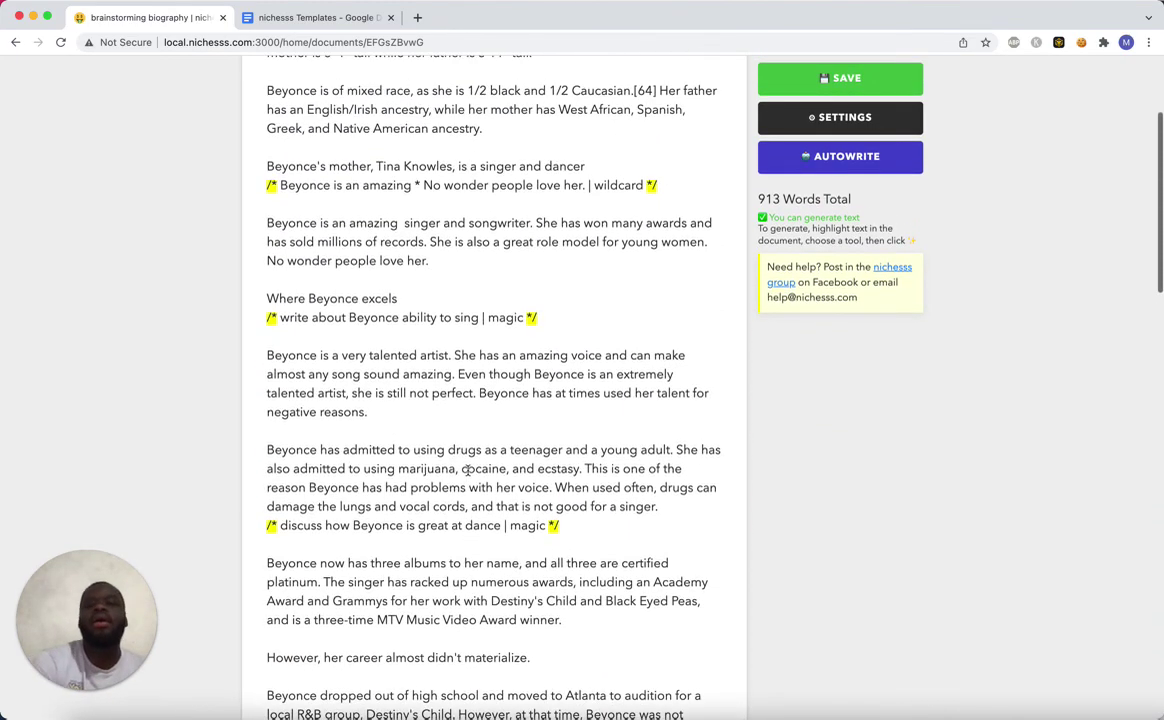